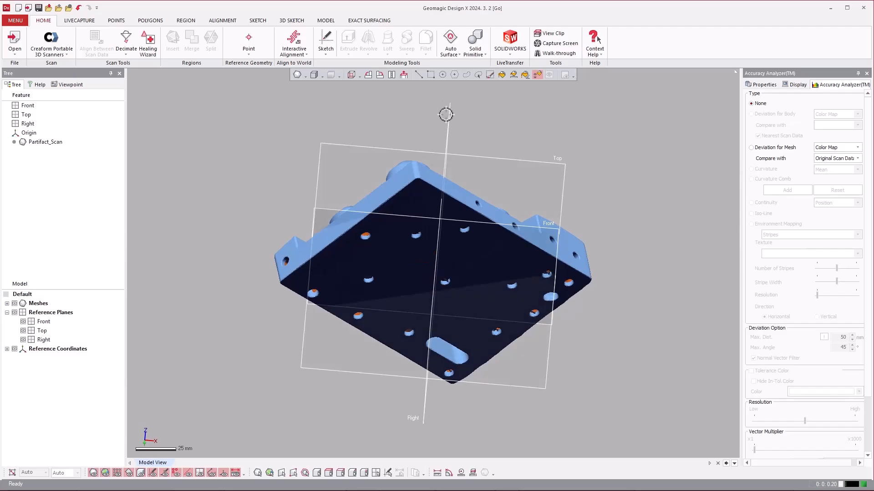
Insert a region on the mesh's large flat bottom face.
{"action": "left_click", "coordinate": [537, 75]}
{"action": "left_click", "coordinate": [492, 230]}
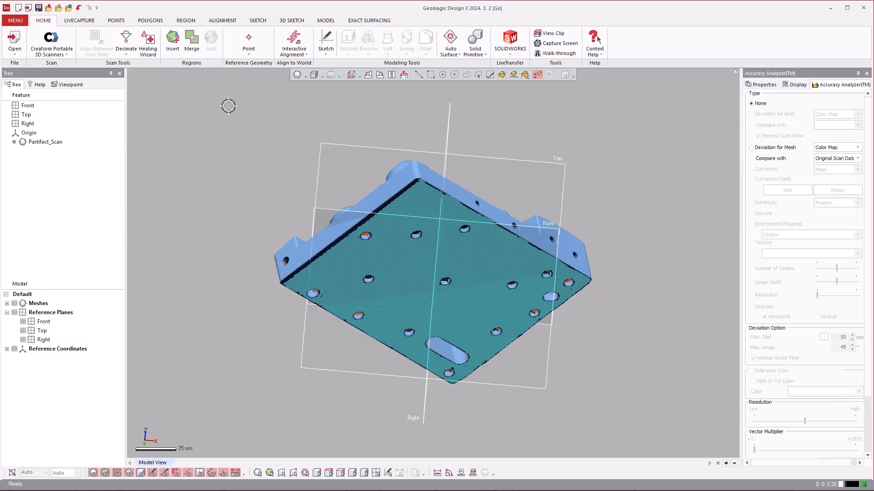
{"action": "left_click", "coordinate": [172, 47]}
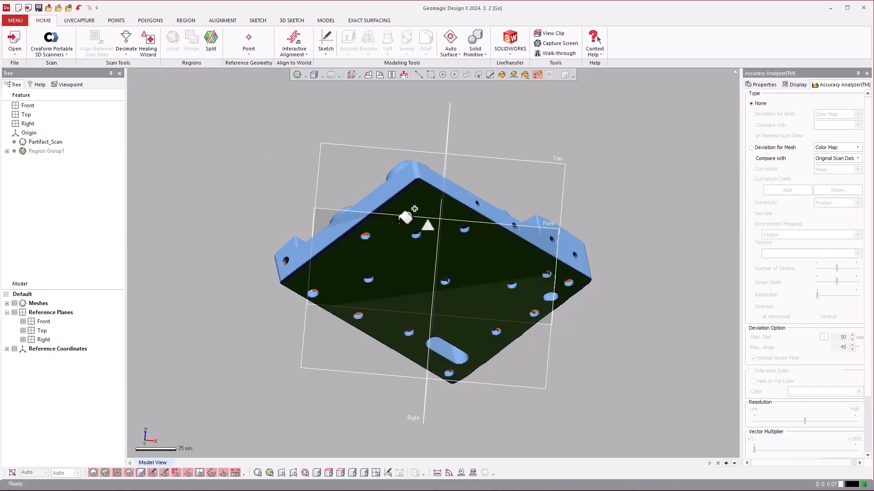
Insert separate regions on the two flat side faces that adjoin the notched corner of the mesh.
{"action": "right_click_drag", "start_coordinate": [481, 216], "coordinate": [396, 318]}
{"action": "left_click", "coordinate": [343, 287]}
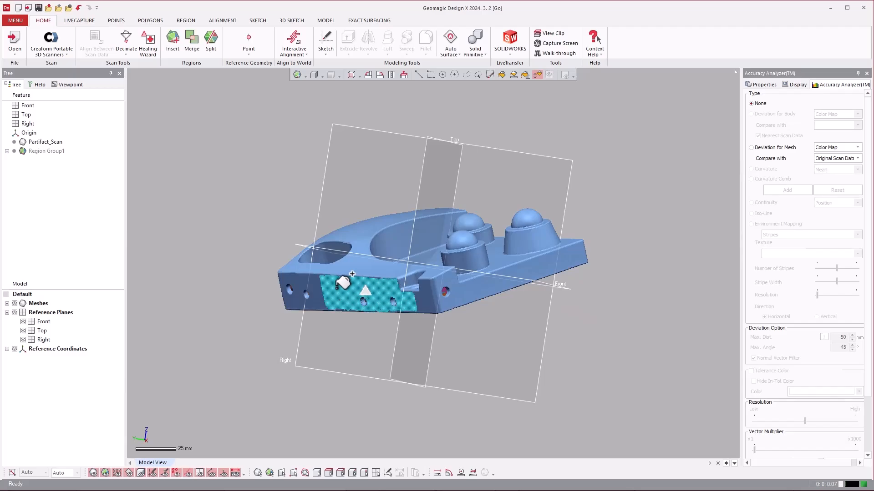
{"action": "left_click", "coordinate": [172, 46]}
{"action": "left_click", "coordinate": [486, 283]}
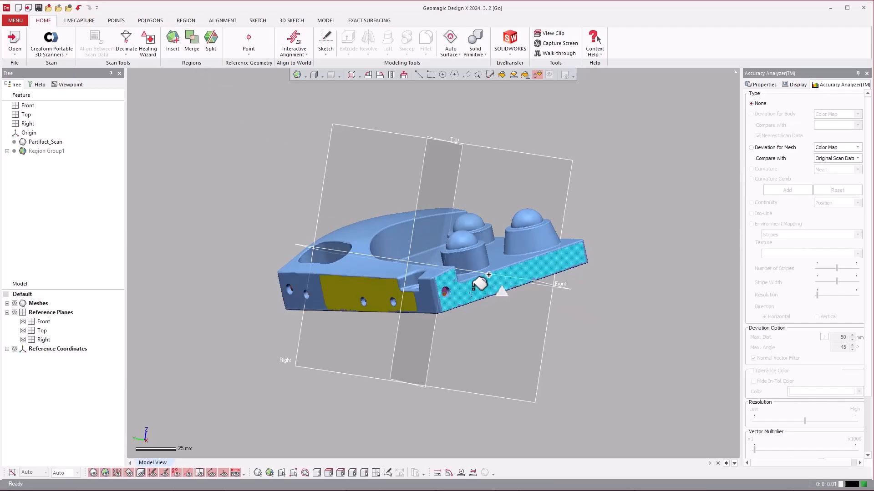
{"action": "left_click", "coordinate": [173, 46]}
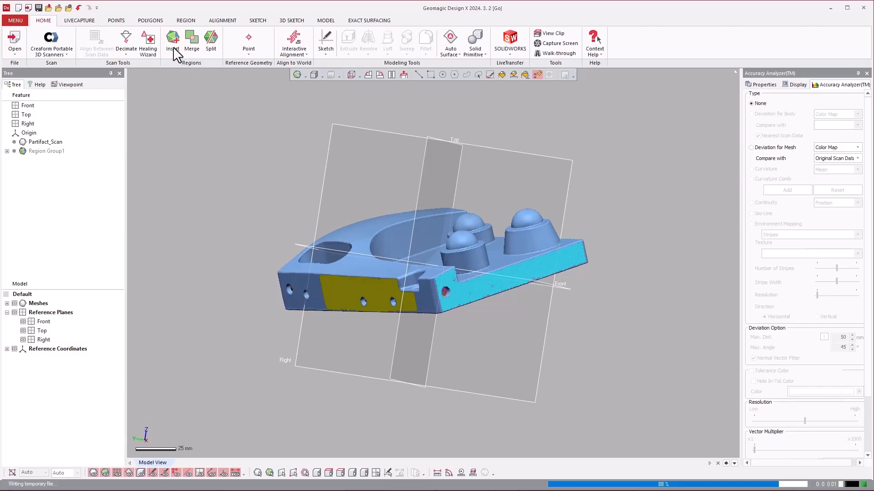
Hide the Front, Top and Right reference planes.
{"action": "right_click_drag", "start_coordinate": [558, 236], "coordinate": [596, 277]}
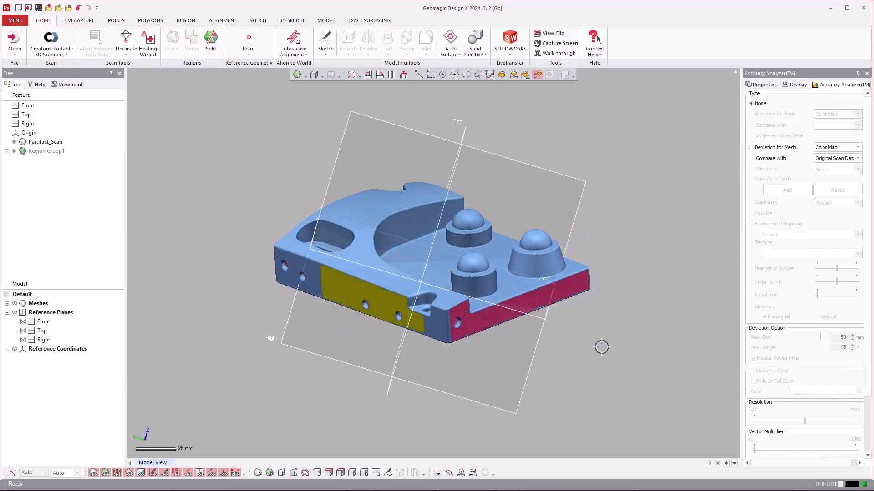
{"action": "right_click_drag", "start_coordinate": [457, 321], "coordinate": [414, 148]}
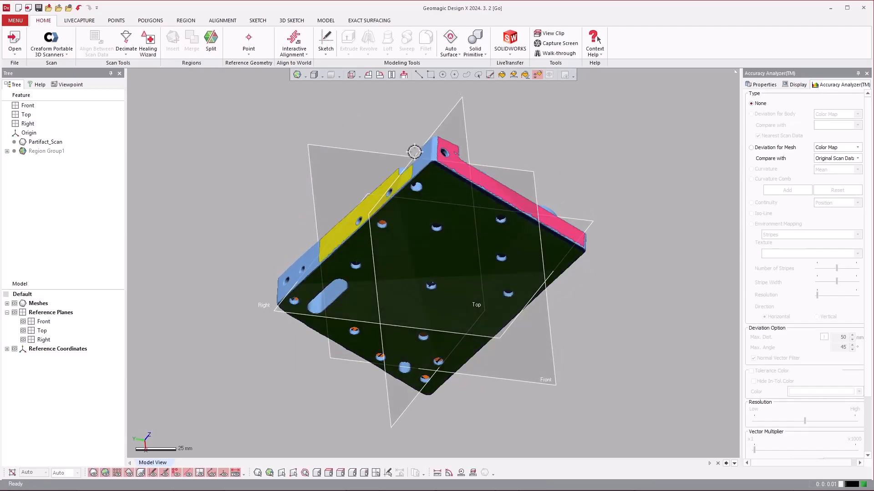
{"action": "right_click_drag", "start_coordinate": [478, 167], "coordinate": [568, 215]}
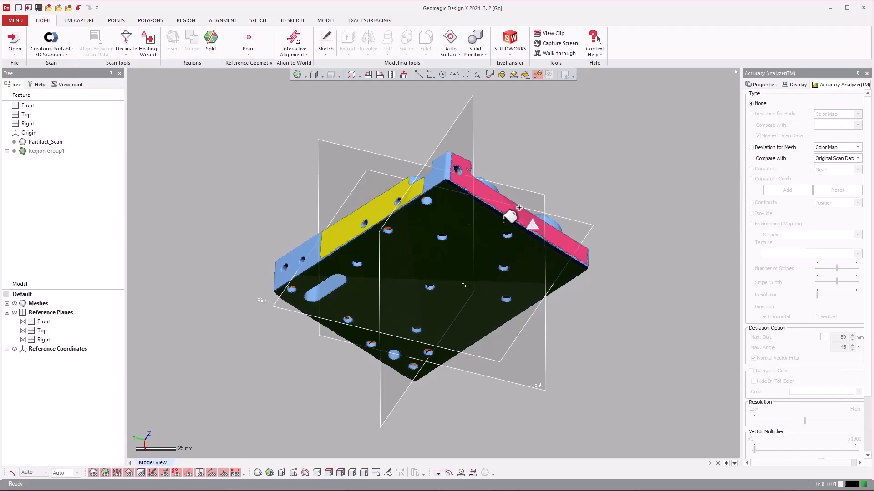
{"action": "scroll", "coordinate": [541, 248], "scroll_direction": "up", "scroll_amount": 5}
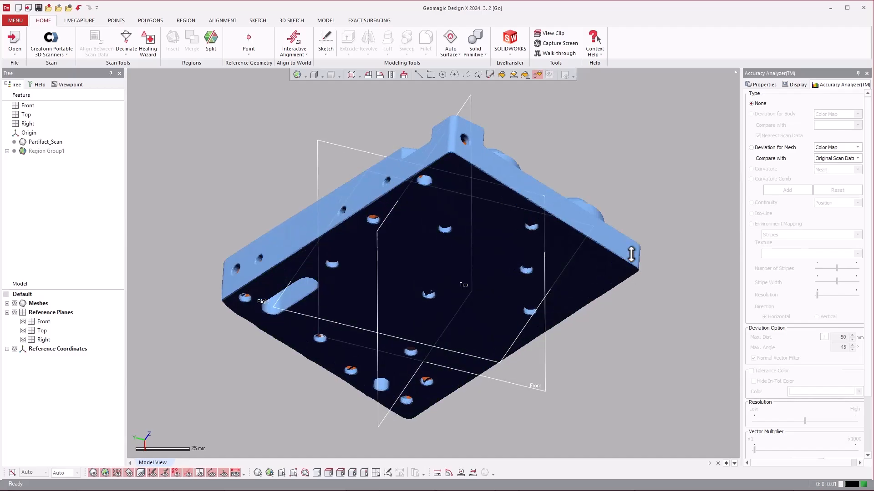
{"action": "right_click_drag", "start_coordinate": [546, 228], "coordinate": [541, 254]}
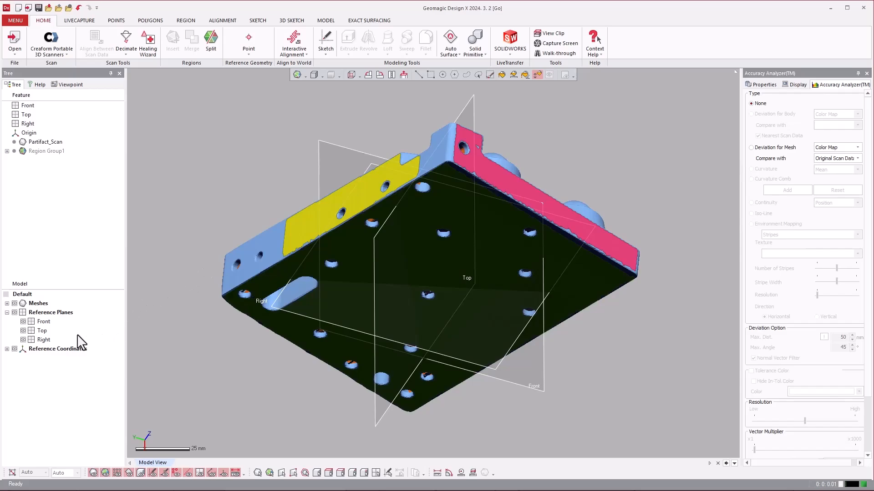
{"action": "left_click", "coordinate": [22, 321]}
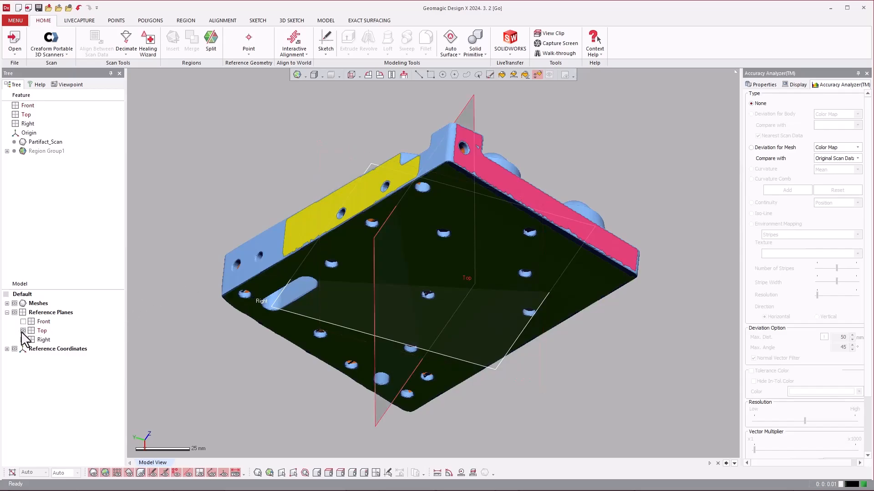
{"action": "left_click", "coordinate": [23, 331]}
{"action": "left_click", "coordinate": [23, 340]}
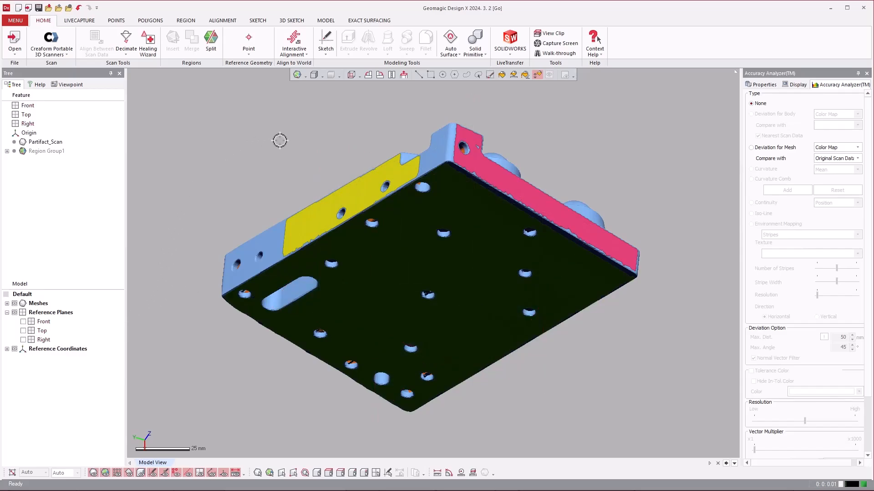
Add a reference plane with the Extract method and Best Fit from the bottom face region, restricting selection to regions.
{"action": "mouse_move", "coordinate": [279, 138]}
{"action": "right_mouse_down"}
{"action": "mouse_move", "coordinate": [314, 167]}
{"action": "mouse_move", "coordinate": [433, 190]}
{"action": "mouse_move", "coordinate": [362, 142]}
{"action": "right_mouse_up"}
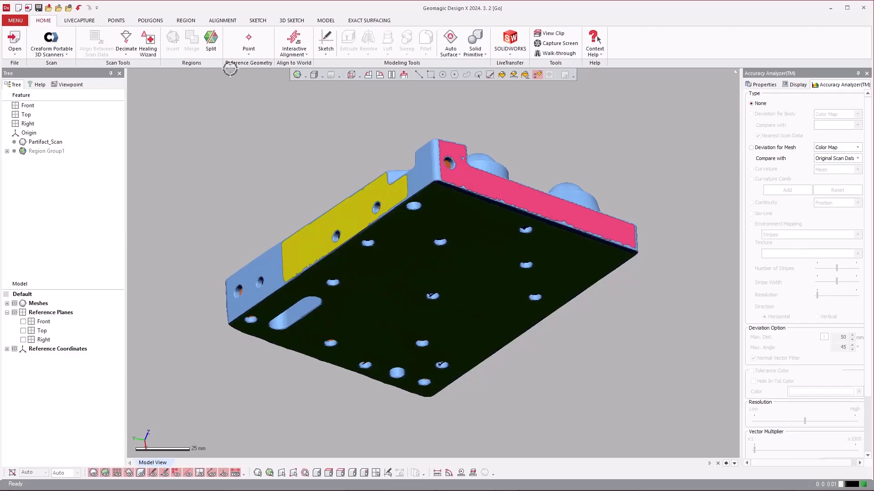
{"action": "left_click", "coordinate": [326, 21]}
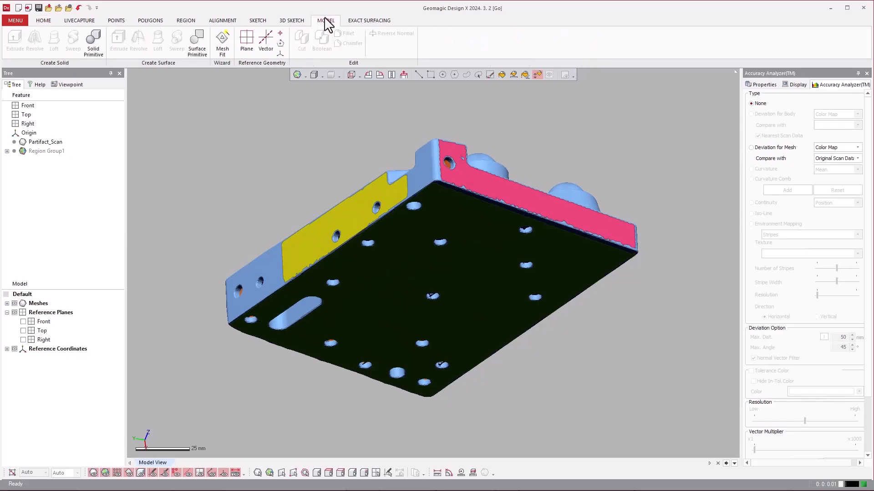
{"action": "left_click", "coordinate": [247, 53]}
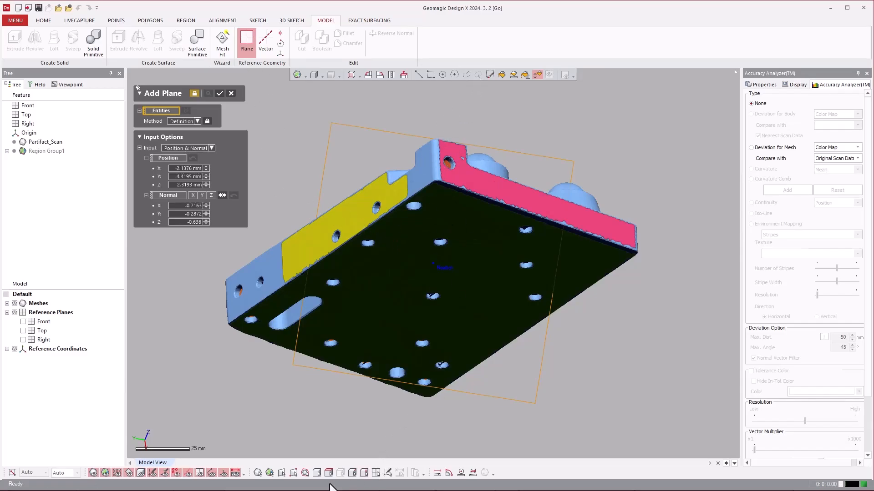
{"action": "left_click", "coordinate": [269, 474]}
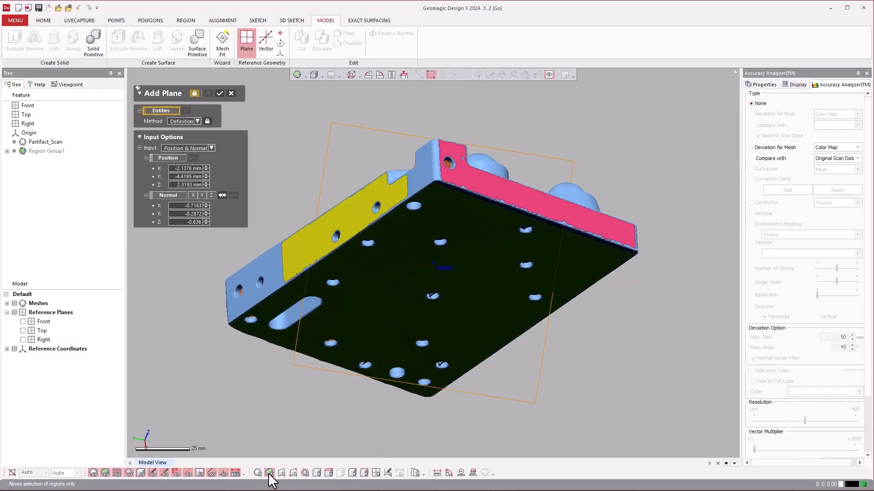
{"action": "left_click", "coordinate": [376, 302]}
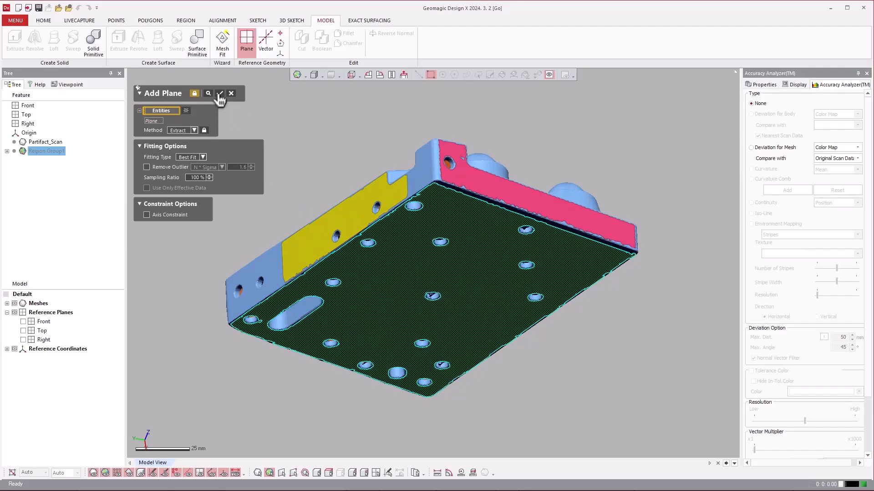
{"action": "left_click", "coordinate": [220, 96]}
Extract a reference plane from each of the two side face regions.
{"action": "right_click_drag", "start_coordinate": [455, 196], "coordinate": [495, 281]}
{"action": "left_click", "coordinate": [495, 282]}
{"action": "left_click", "coordinate": [349, 265]}
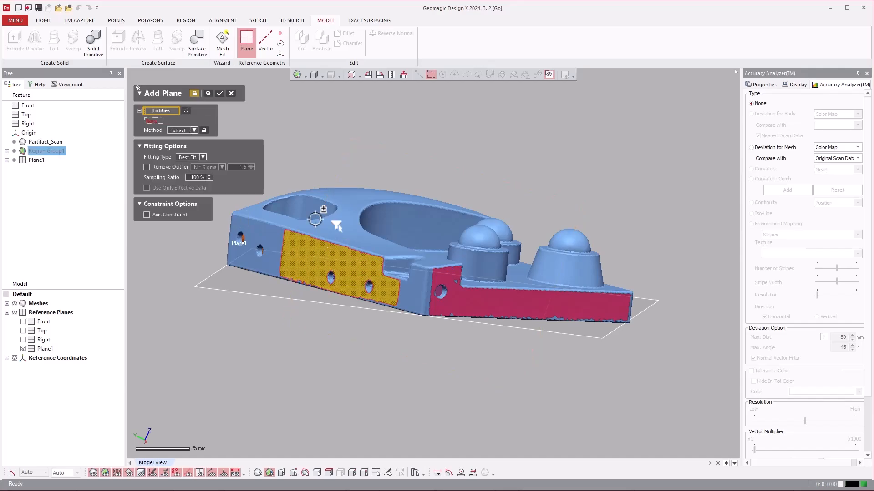
{"action": "left_click", "coordinate": [220, 93]}
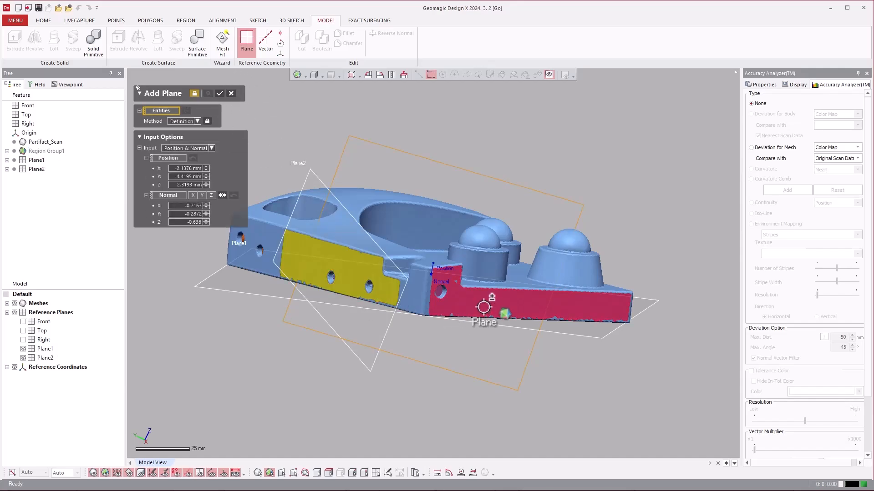
{"action": "left_click", "coordinate": [498, 314]}
{"action": "left_click", "coordinate": [220, 93]}
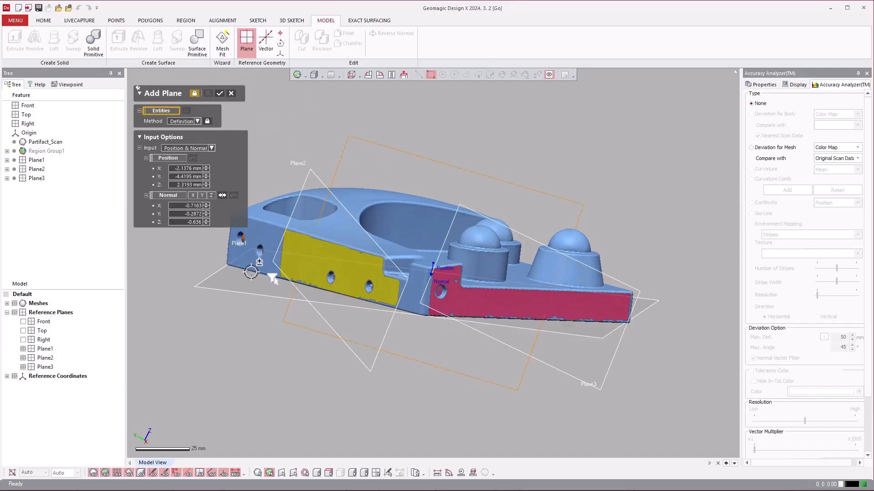
Turn on light 4 in the display settings to brighten the underside of the mesh.
{"action": "right_click_drag", "start_coordinate": [273, 273], "coordinate": [384, 234]}
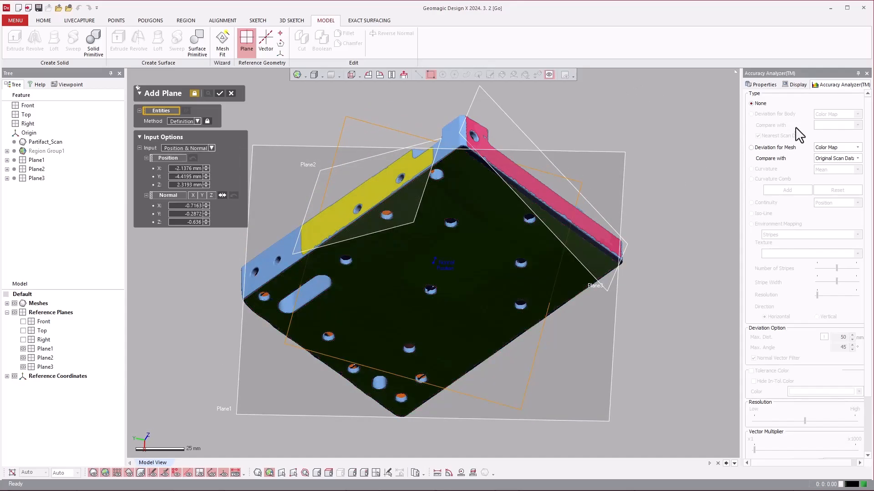
{"action": "left_click", "coordinate": [796, 85]}
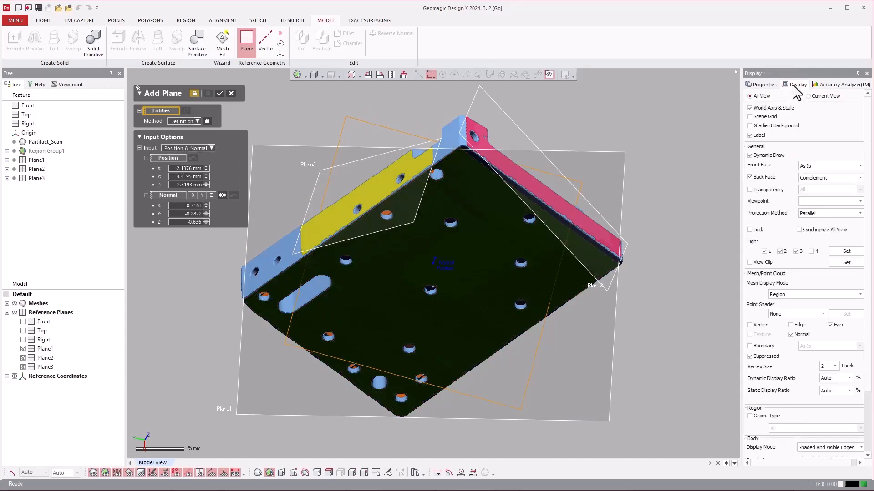
{"action": "left_click", "coordinate": [811, 251]}
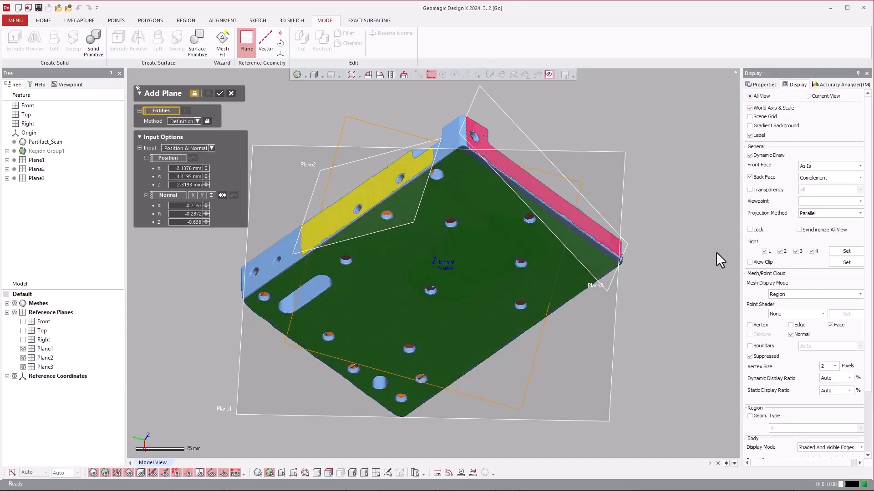
{"action": "left_click", "coordinate": [758, 80]}
Add a reference vector at the intersection of the two side planes, Plane2 and Plane3, using Intersect 2 Planes.
{"action": "right_click_drag", "start_coordinate": [469, 165], "coordinate": [393, 204]}
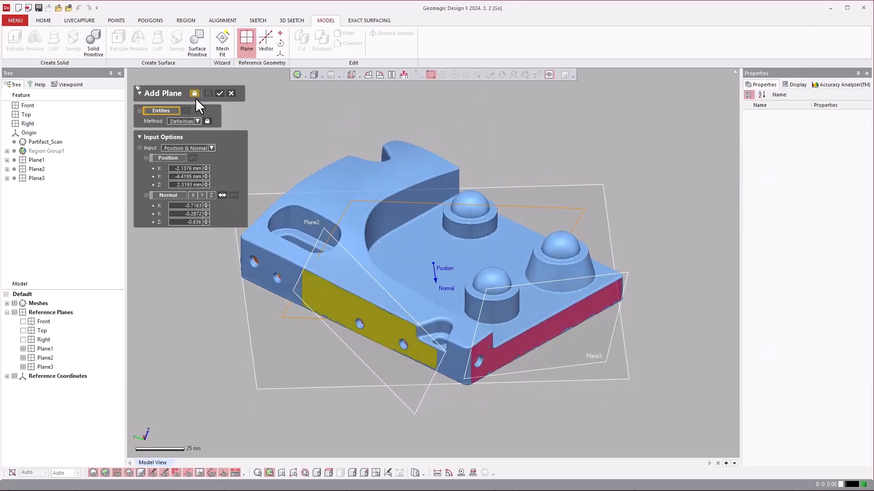
{"action": "left_click", "coordinate": [266, 46]}
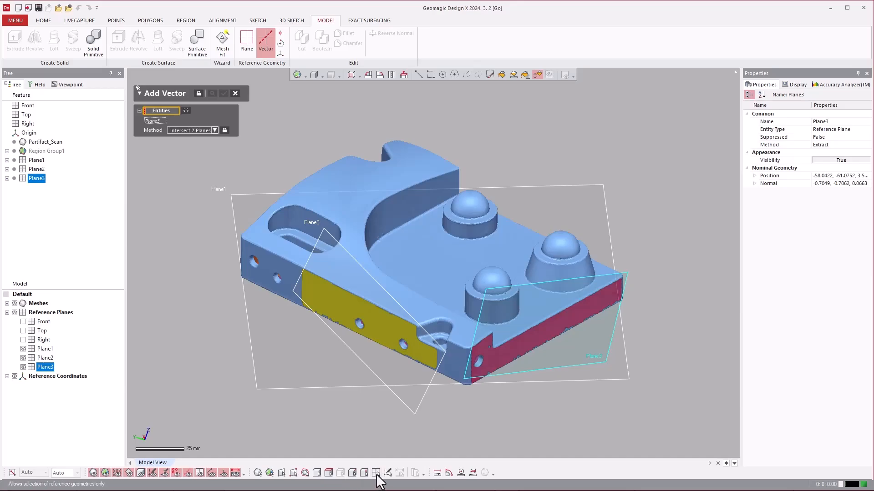
{"action": "left_click", "coordinate": [404, 406]}
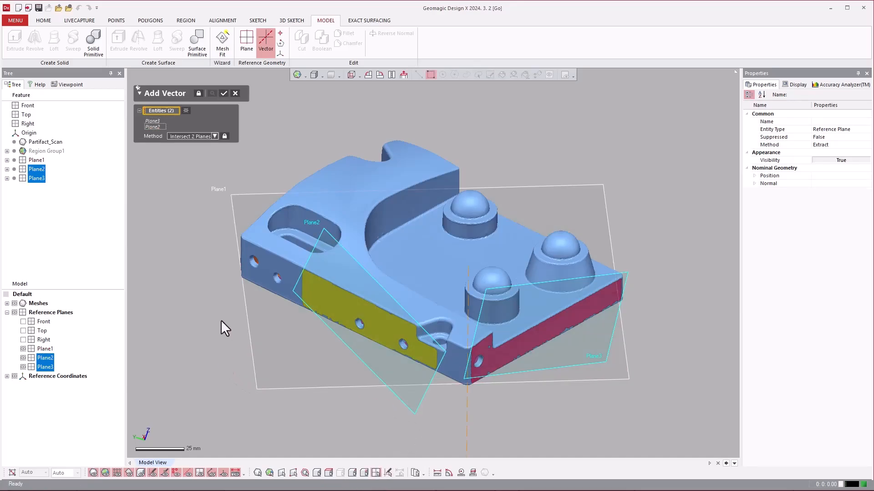
{"action": "left_click", "coordinate": [224, 94]}
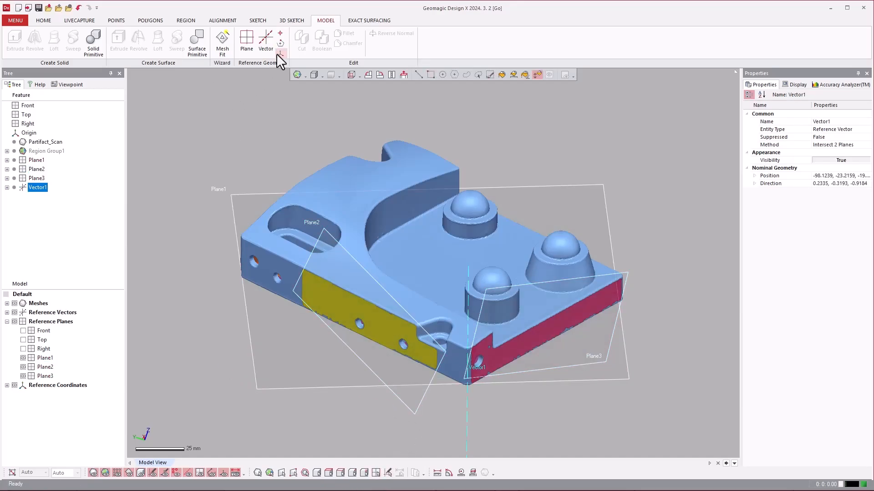
Add a reference point where the corner vector meets the bottom plane, using Intersect Line & Face.
{"action": "left_click", "coordinate": [280, 35]}
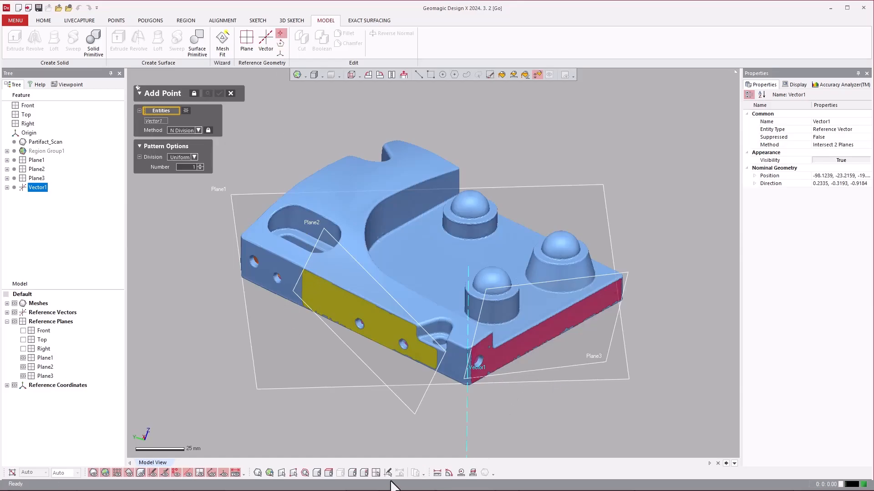
{"action": "left_click", "coordinate": [376, 473]}
{"action": "left_click", "coordinate": [329, 383]}
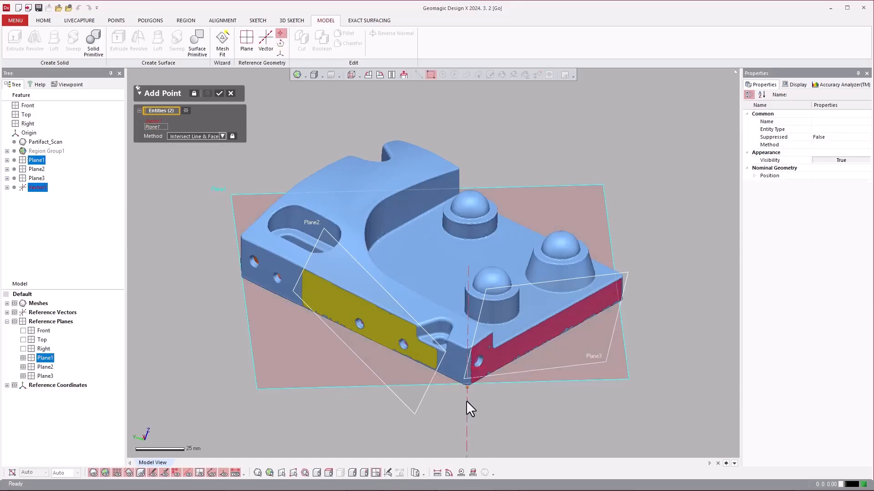
{"action": "left_click", "coordinate": [220, 94]}
Start an Interactive Alignment of Partifact_Scan with the X-Y-Z method and use the corner point as the moving position.
{"action": "right_click_drag", "start_coordinate": [400, 304], "coordinate": [392, 210]}
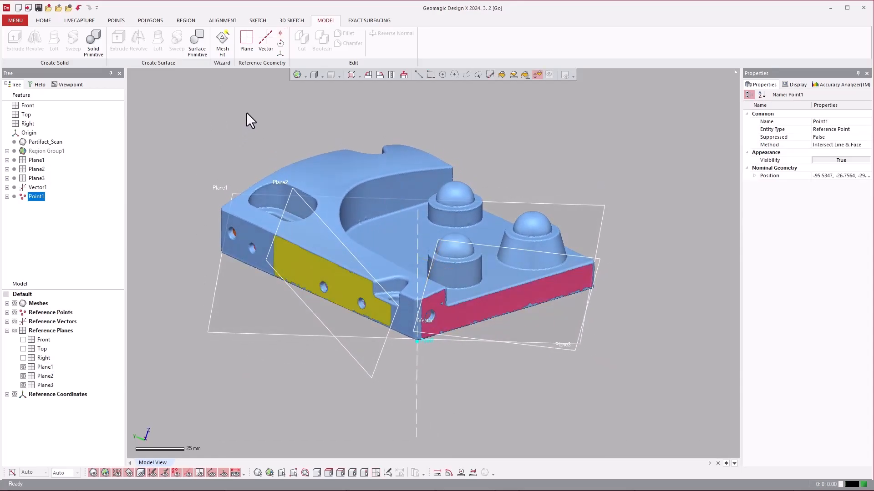
{"action": "left_click", "coordinate": [223, 21]}
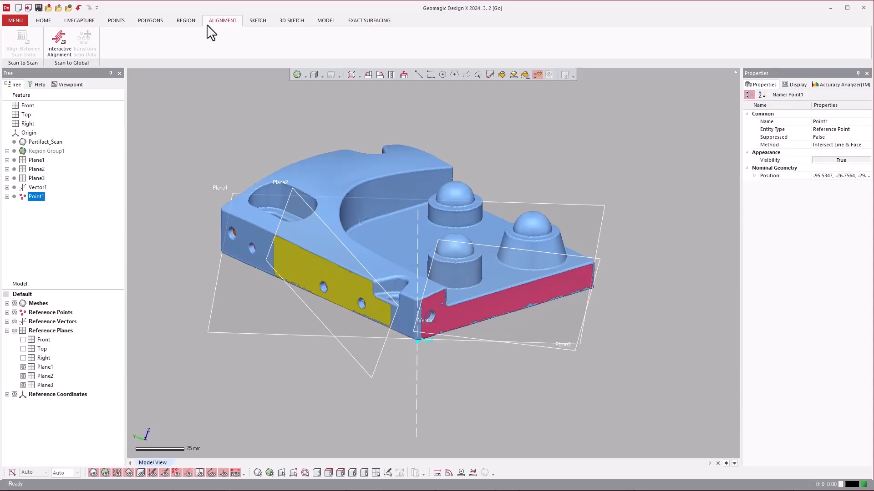
{"action": "left_click", "coordinate": [67, 48]}
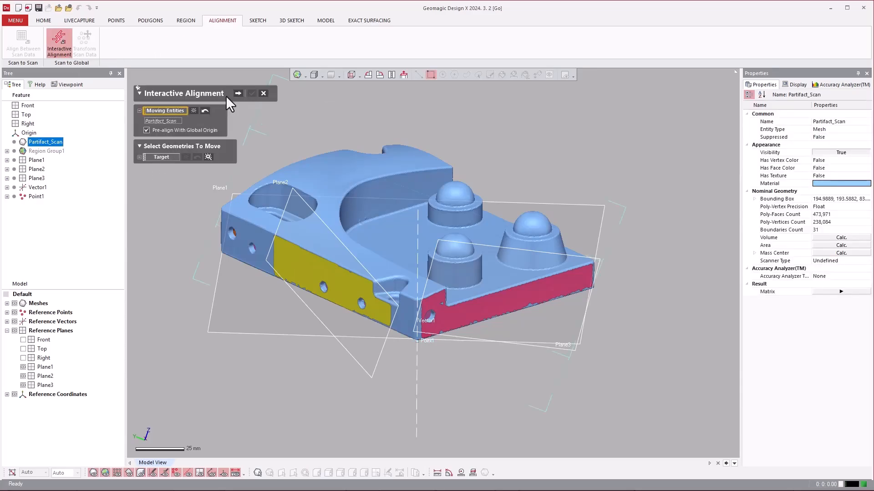
{"action": "left_click", "coordinate": [238, 93]}
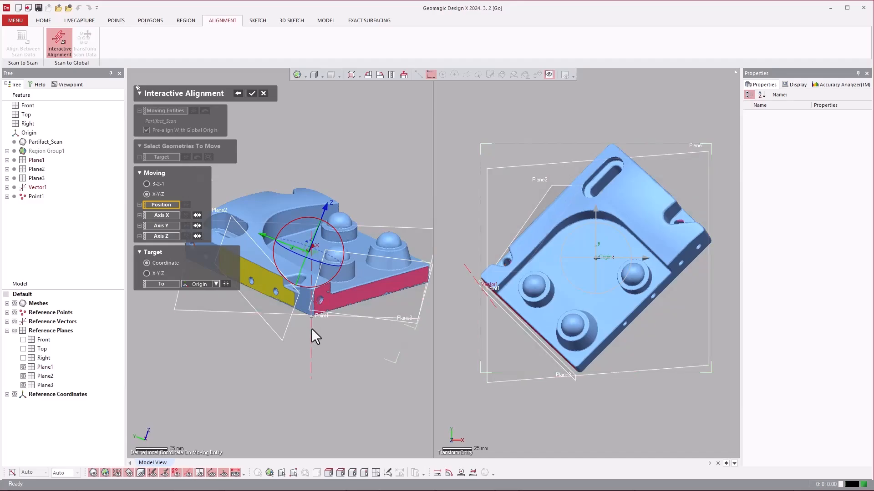
{"action": "left_click", "coordinate": [310, 316]}
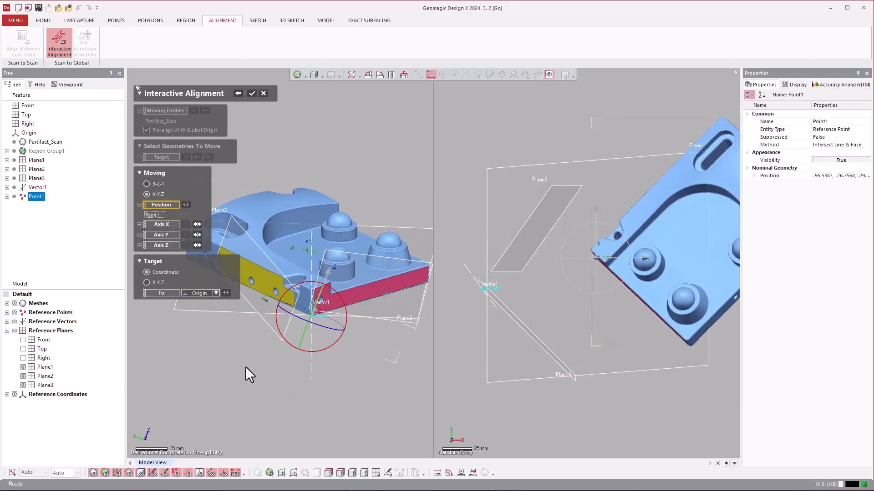
{"action": "right_click_drag", "start_coordinate": [248, 361], "coordinate": [234, 321]}
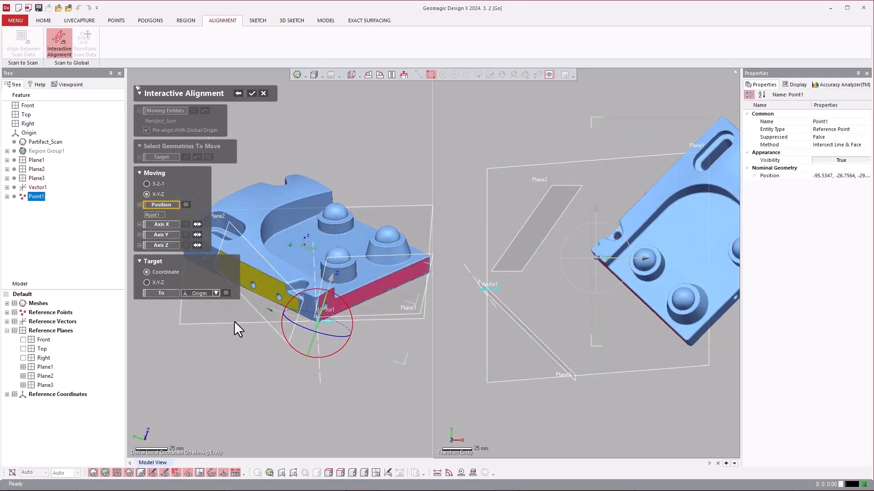
Set the moving Axis Y to the bottom plane, Plane1, and replace that reference with the corner vector, Vector1.
{"action": "left_click", "coordinate": [162, 236]}
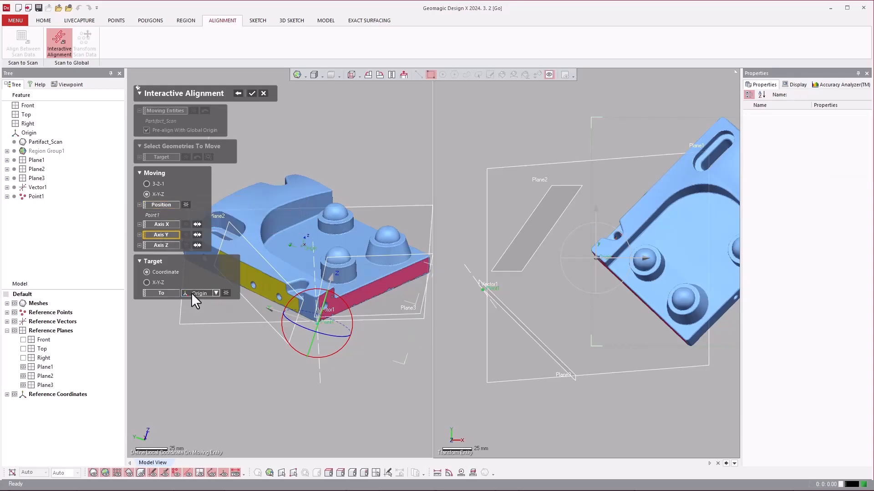
{"action": "left_click", "coordinate": [205, 323]}
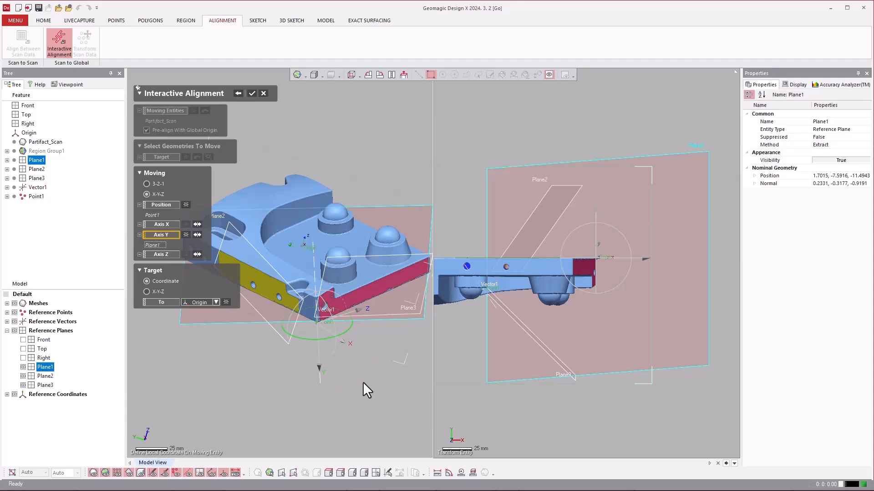
{"action": "left_click", "coordinate": [185, 235]}
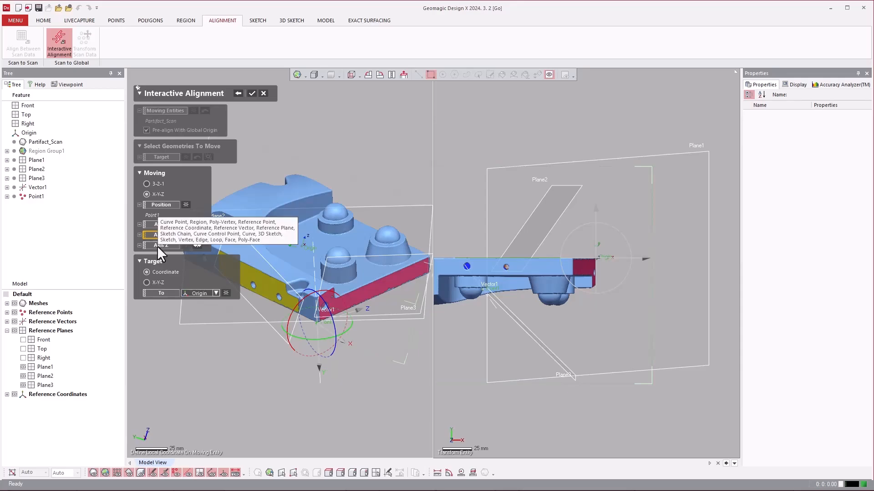
{"action": "left_click", "coordinate": [311, 246]}
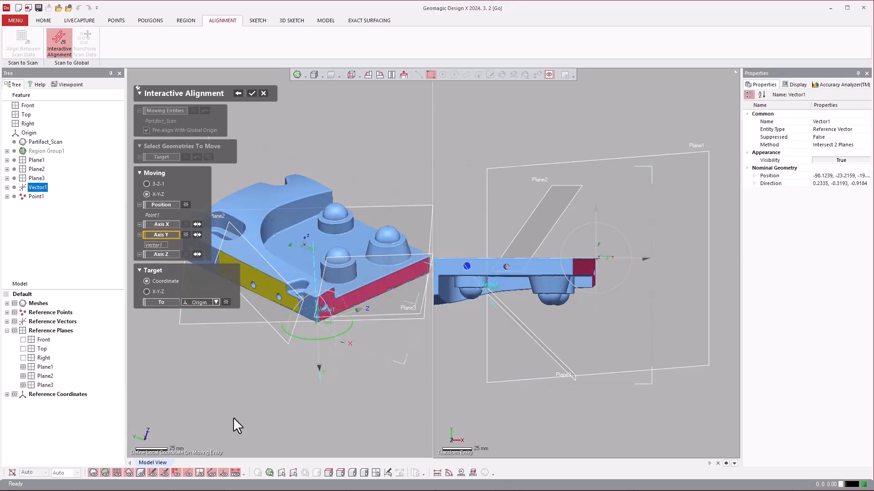
Set the moving Axis Z to the side plane, Plane3, and try flipping its direction before restoring it.
{"action": "left_click", "coordinate": [158, 255]}
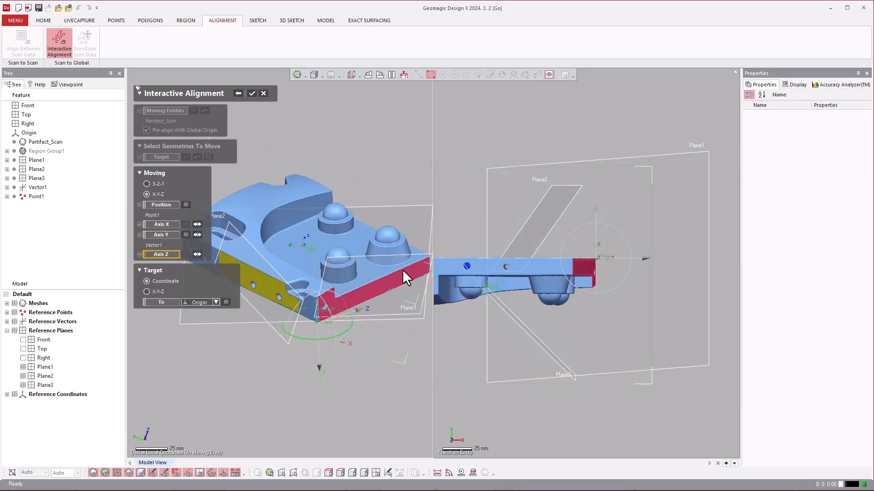
{"action": "left_click", "coordinate": [368, 256]}
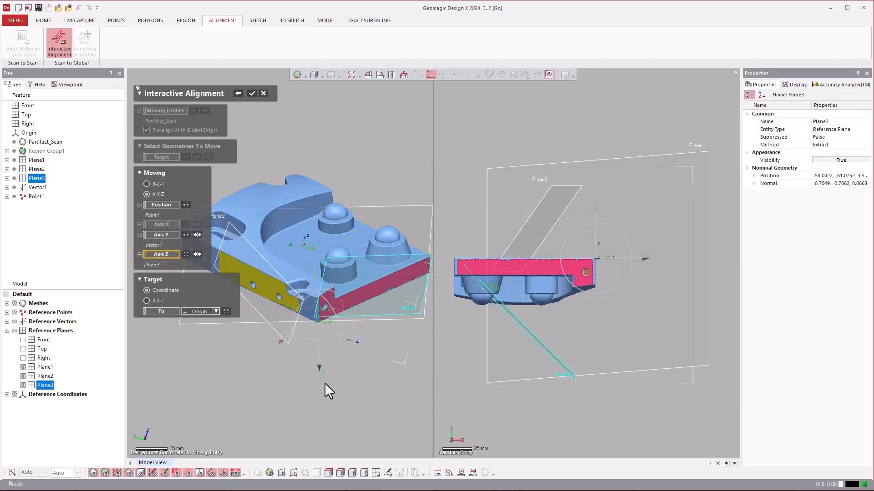
{"action": "left_click", "coordinate": [198, 254]}
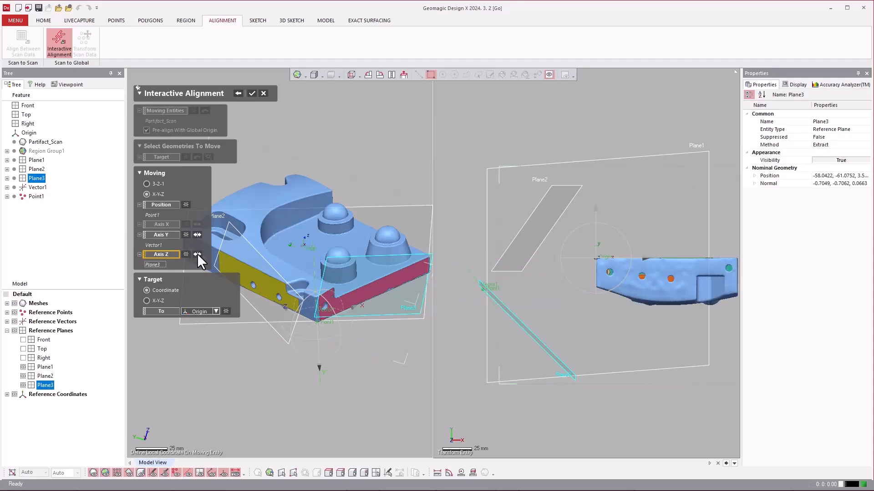
{"action": "left_click", "coordinate": [197, 254]}
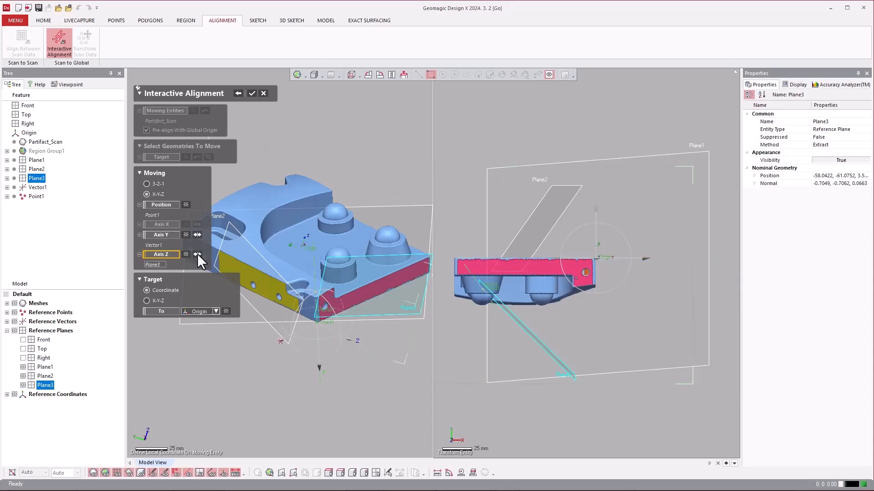
Flip the direction of Axis Y so the mesh sits upright and apply the interactive alignment.
{"action": "left_click", "coordinate": [197, 234]}
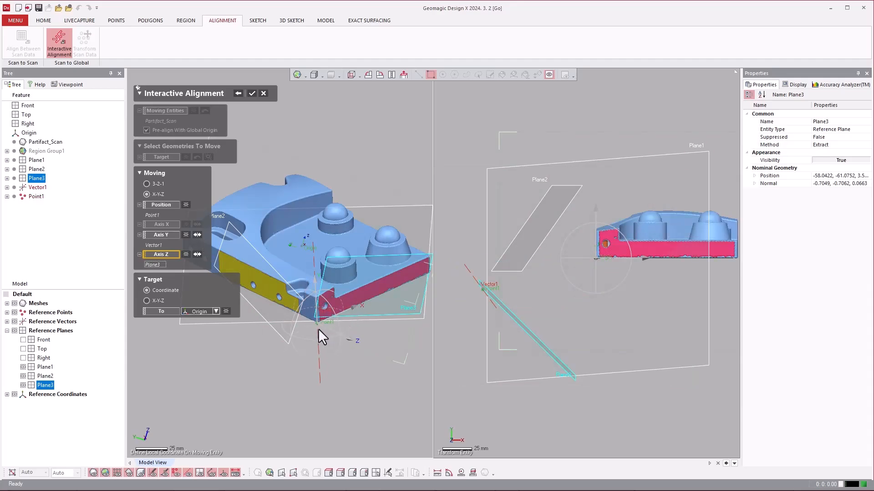
{"action": "right_click_drag", "start_coordinate": [350, 354], "coordinate": [333, 361], "text": "ctrl"}
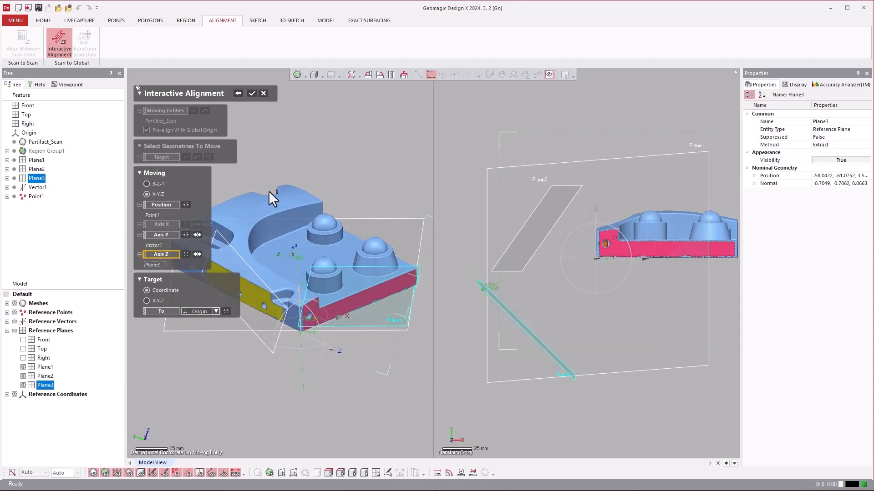
{"action": "left_click", "coordinate": [251, 93]}
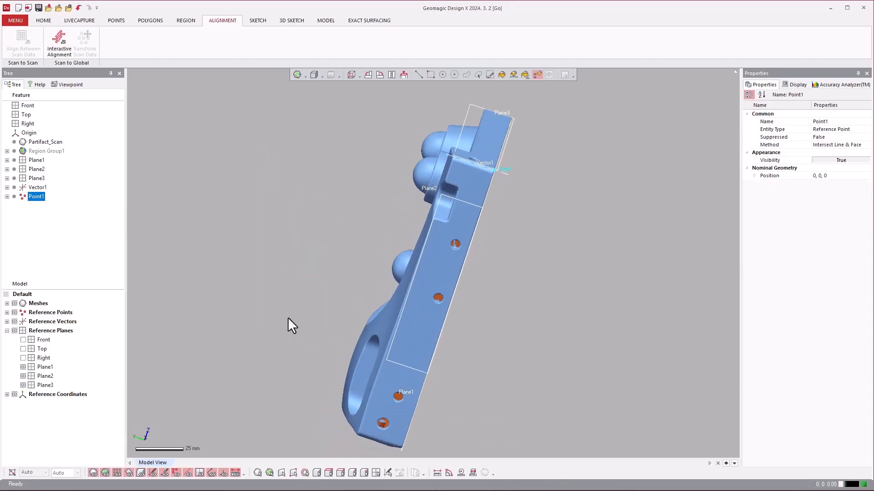
{"action": "right_click_drag", "start_coordinate": [450, 212], "coordinate": [389, 242]}
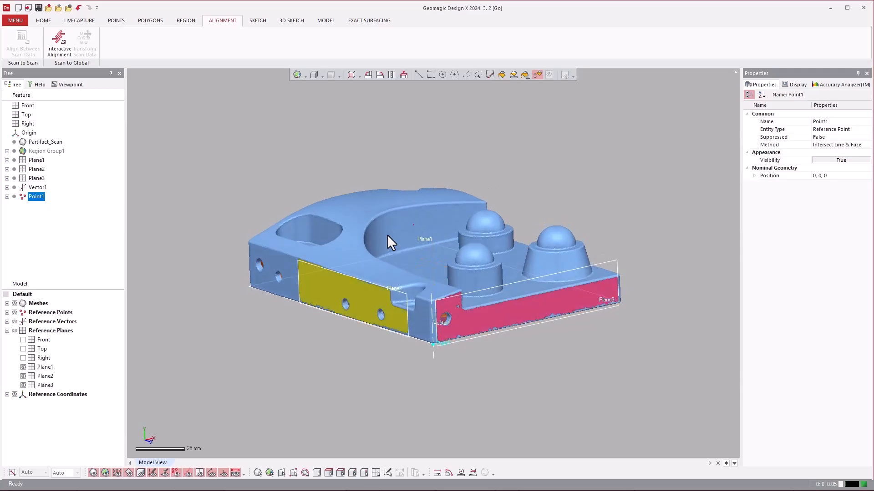
Hide the extracted planes Plane1, Plane2 and Plane3 and the corner vector, Vector1.
{"action": "left_click", "coordinate": [23, 376]}
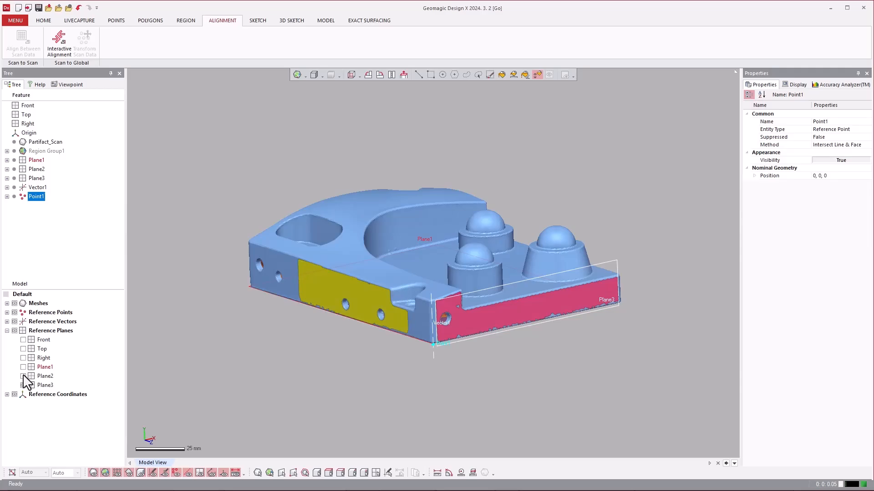
{"action": "left_click", "coordinate": [24, 385]}
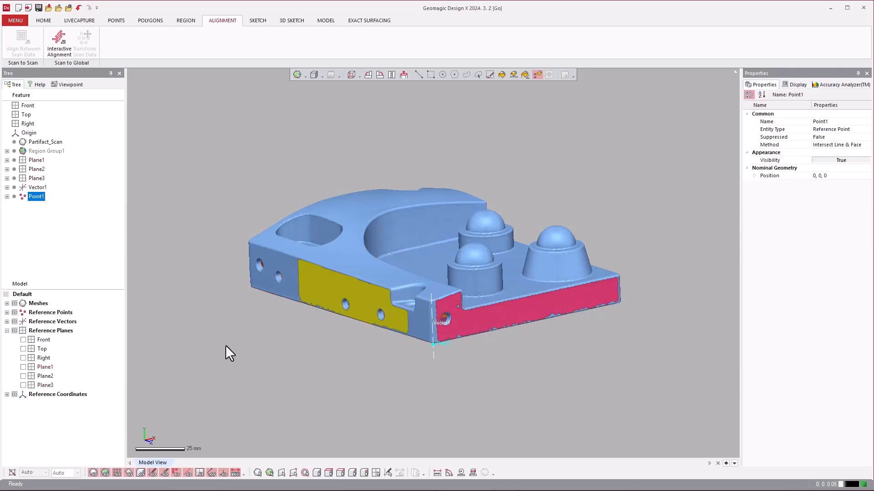
{"action": "left_click", "coordinate": [7, 321]}
{"action": "left_click", "coordinate": [23, 330]}
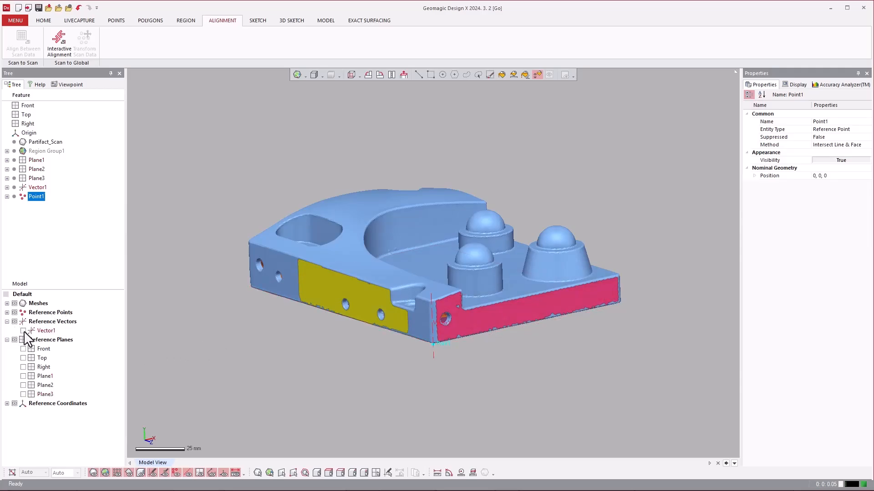
Show all the reference planes to check the aligned mesh against Front, Top and Right, and hide them again.
{"action": "left_click", "coordinate": [24, 349]}
{"action": "left_click", "coordinate": [23, 358]}
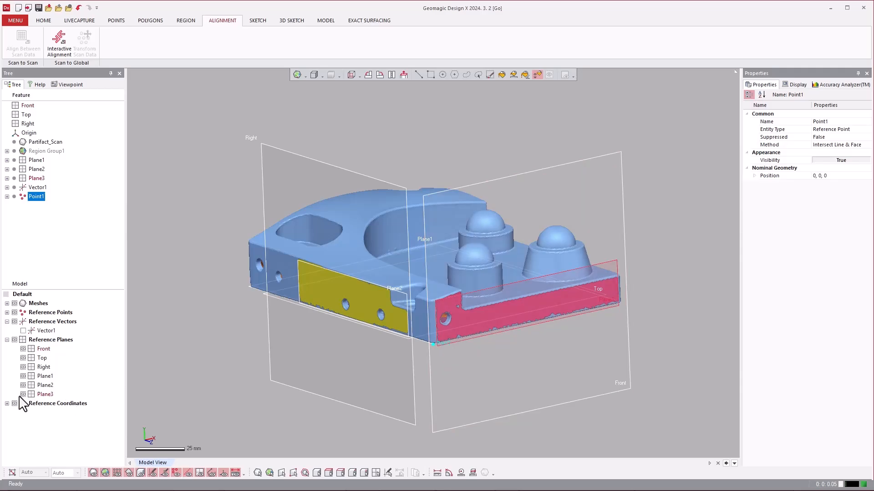
{"action": "left_click", "coordinate": [23, 358]}
{"action": "left_click", "coordinate": [23, 349]}
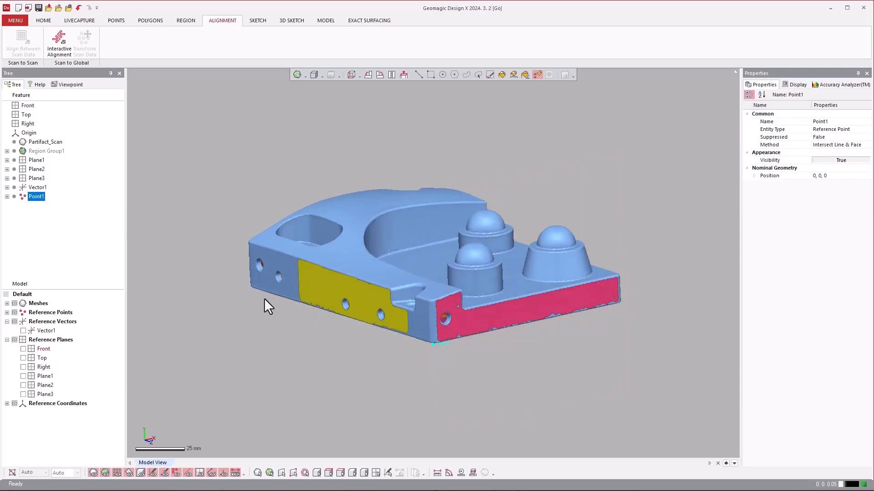
{"action": "right_click_drag", "start_coordinate": [425, 264], "coordinate": [396, 258]}
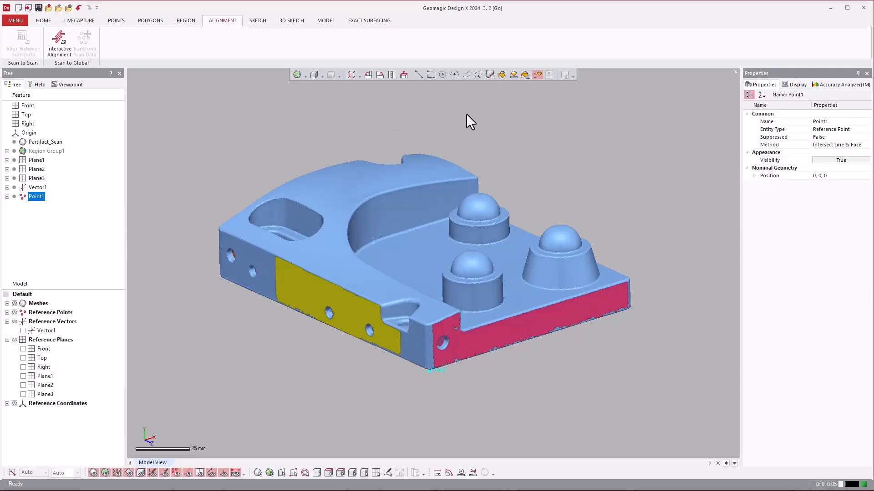
Start a Mesh Fit on the raised top face of the mesh and rotate the fitting area parallel to the part's edges.
{"action": "left_click", "coordinate": [331, 21]}
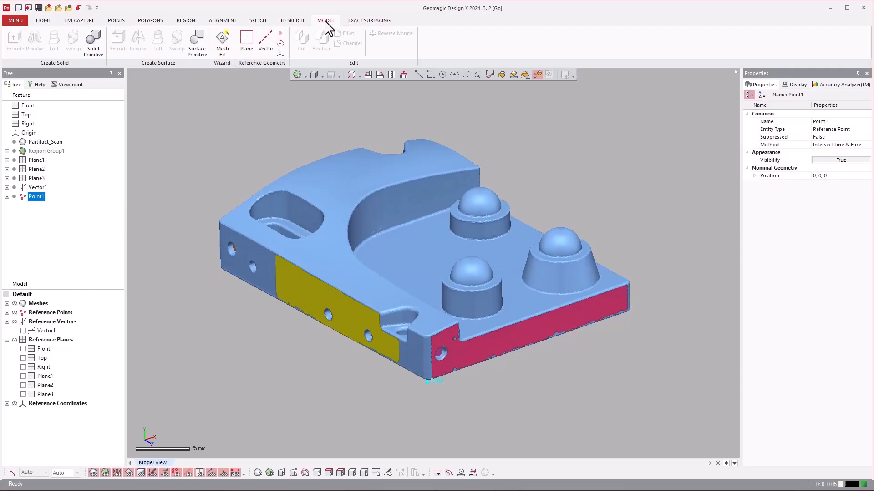
{"action": "left_click", "coordinate": [353, 180]}
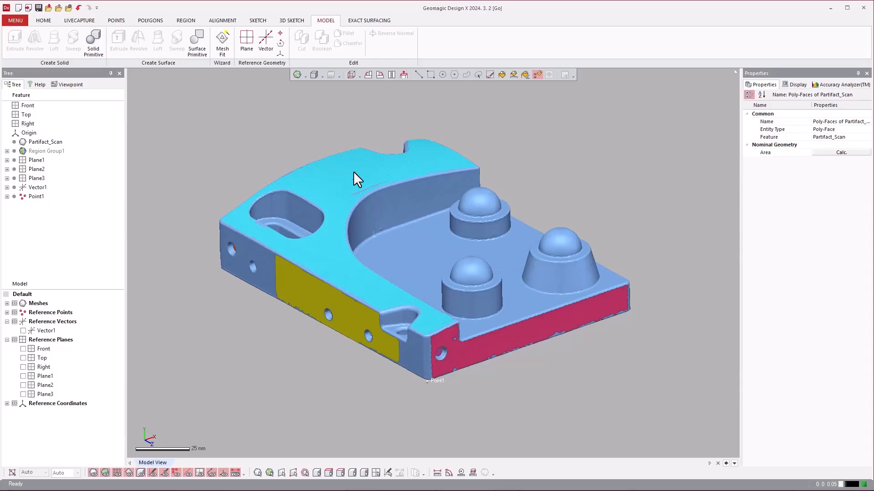
{"action": "left_click", "coordinate": [224, 50]}
{"action": "scroll", "coordinate": [445, 252], "scroll_direction": "down", "scroll_amount": 4}
{"action": "right_click_drag", "start_coordinate": [445, 253], "coordinate": [485, 325]}
{"action": "right_click_drag", "start_coordinate": [575, 155], "coordinate": [531, 195]}
{"action": "left_click_drag", "start_coordinate": [540, 239], "coordinate": [487, 160]}
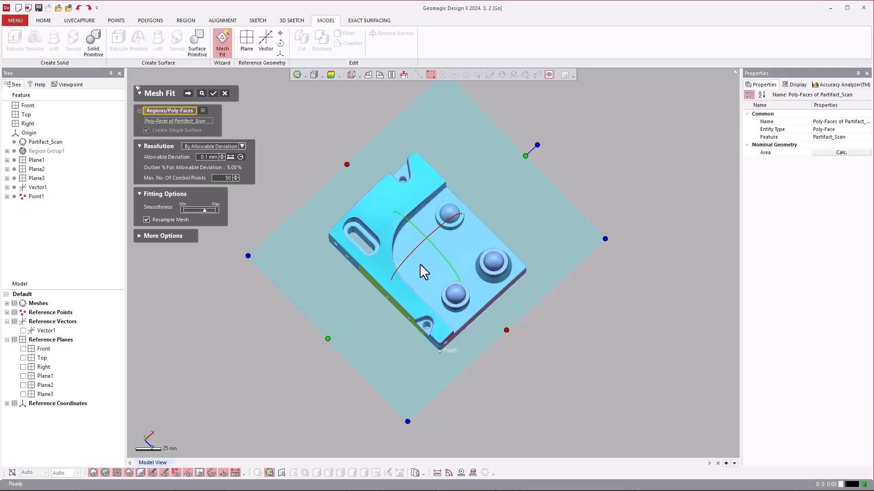
{"action": "right_click_drag", "start_coordinate": [427, 295], "coordinate": [444, 236]}
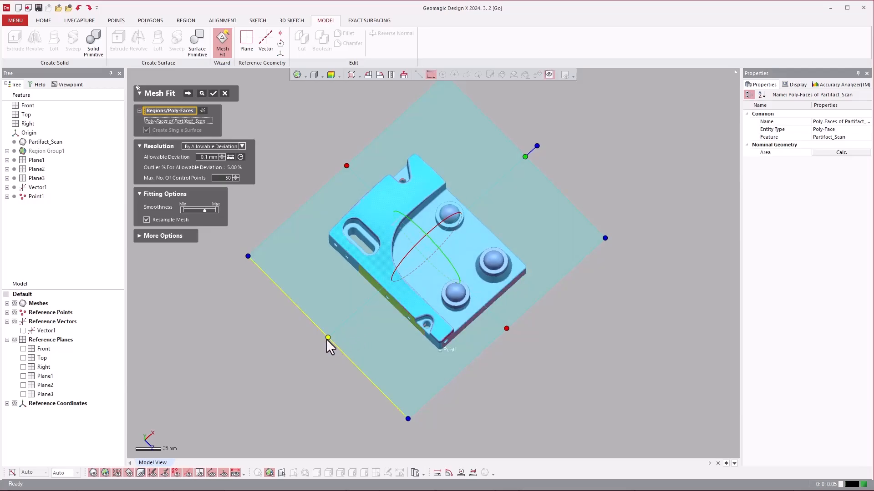
Shrink the fitting area so its boundary lies just outside the part's outline.
{"action": "left_click_drag", "start_coordinate": [328, 338], "coordinate": [364, 304]}
{"action": "left_click_drag", "start_coordinate": [342, 162], "coordinate": [353, 177]}
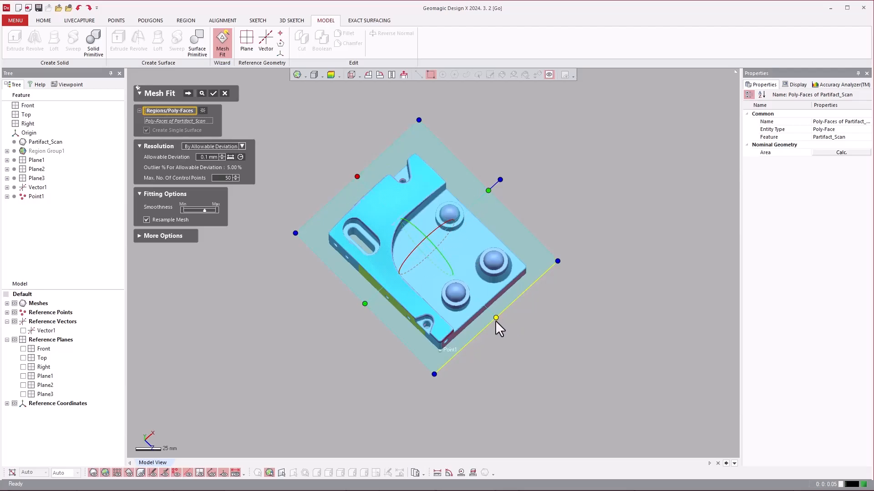
{"action": "left_click_drag", "start_coordinate": [495, 319], "coordinate": [498, 321]}
{"action": "right_click_drag", "start_coordinate": [360, 143], "coordinate": [366, 144]}
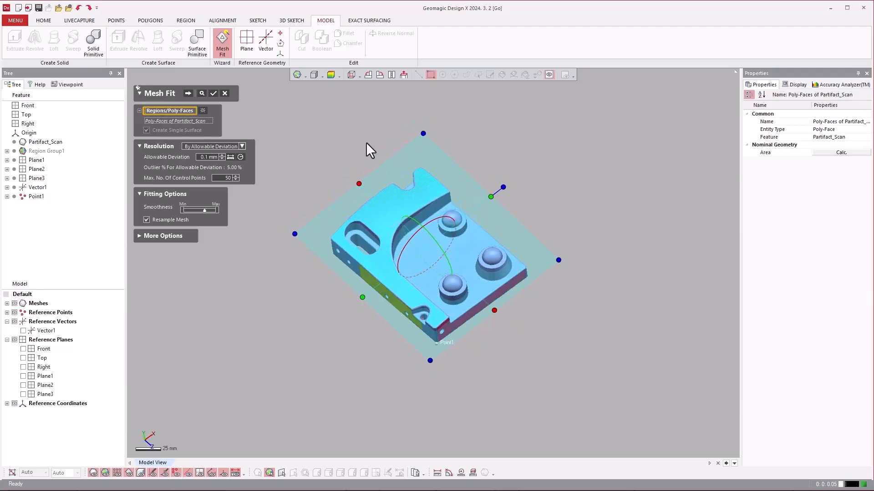
Preview the fitted surface, inspect it against the top face and return to the Mesh Fit settings.
{"action": "left_click", "coordinate": [201, 93]}
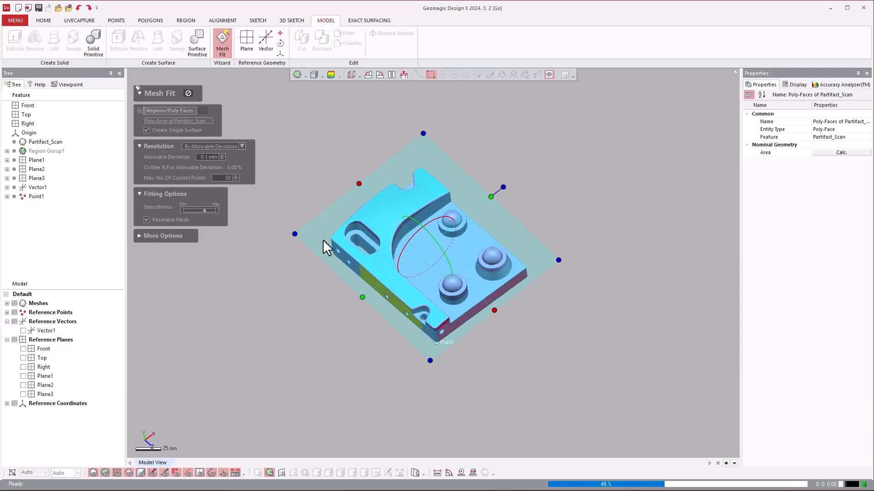
{"action": "right_click_drag", "start_coordinate": [444, 233], "coordinate": [476, 226]}
{"action": "scroll", "coordinate": [465, 298], "scroll_direction": "up", "scroll_amount": 3}
{"action": "right_click_drag", "start_coordinate": [465, 301], "coordinate": [416, 259]}
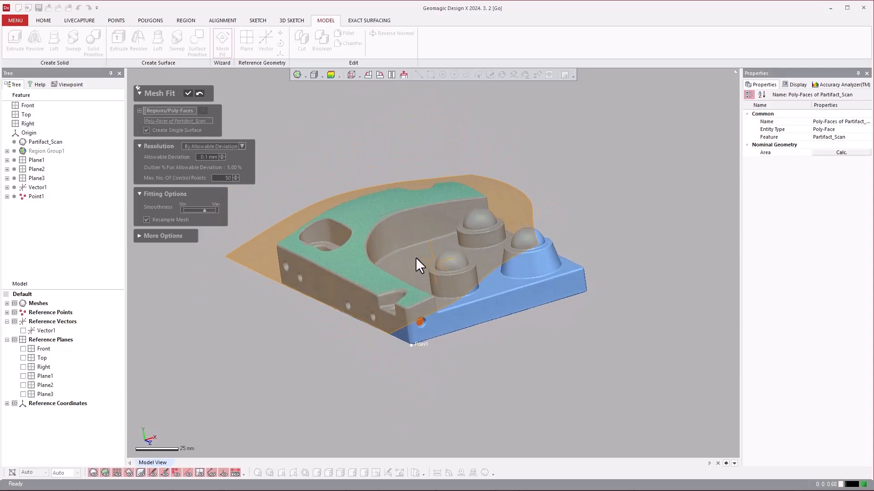
{"action": "left_click", "coordinate": [200, 93]}
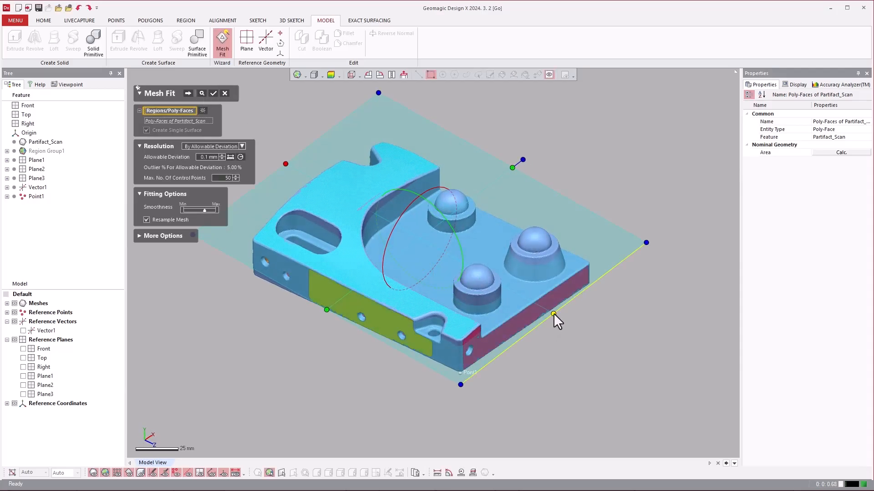
Enlarge the fitting area well beyond the part on all sides, preview the surface and return to the Mesh Fit settings.
{"action": "left_click_drag", "start_coordinate": [553, 313], "coordinate": [599, 339]}
{"action": "left_click_drag", "start_coordinate": [509, 168], "coordinate": [520, 149]}
{"action": "left_click", "coordinate": [202, 93]}
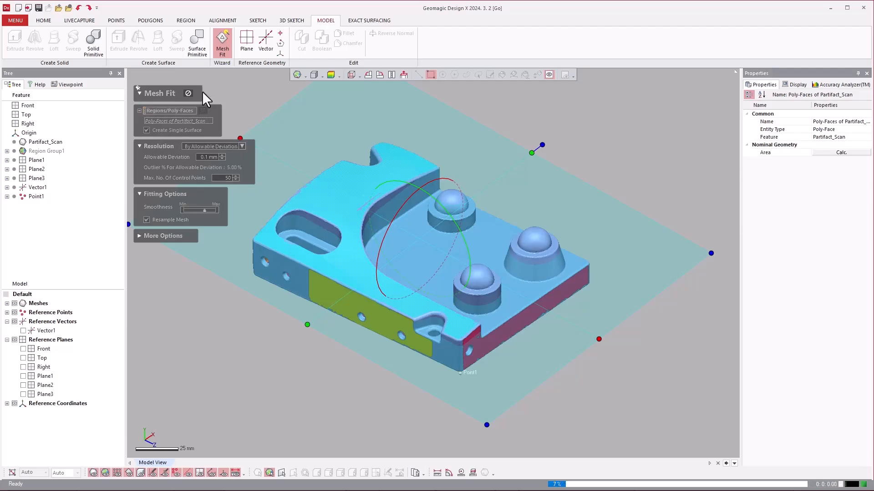
{"action": "right_click_drag", "start_coordinate": [555, 309], "coordinate": [418, 291]}
{"action": "left_click", "coordinate": [199, 94]}
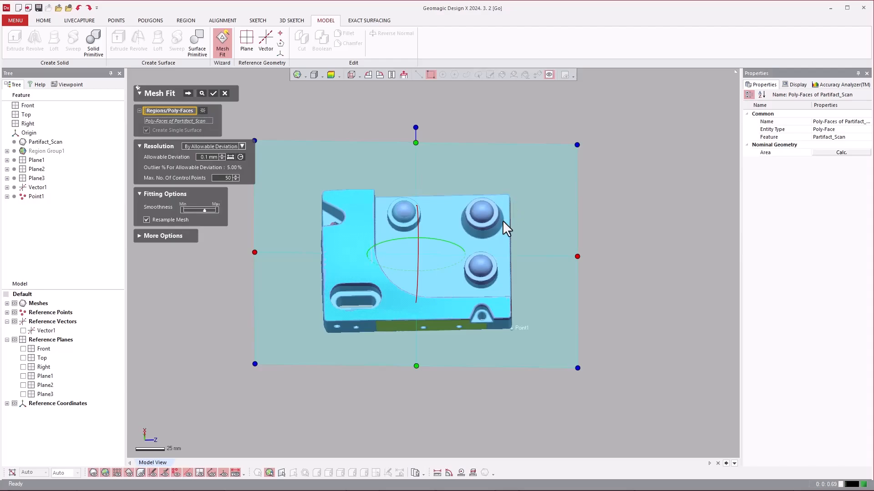
Enlarge the fitting area further beyond the part, preview the fitted surface and accept it.
{"action": "scroll", "coordinate": [503, 220], "scroll_direction": "down", "scroll_amount": 1}
{"action": "right_click_drag", "start_coordinate": [437, 241], "coordinate": [437, 261]}
{"action": "left_click_drag", "start_coordinate": [564, 150], "coordinate": [618, 118]}
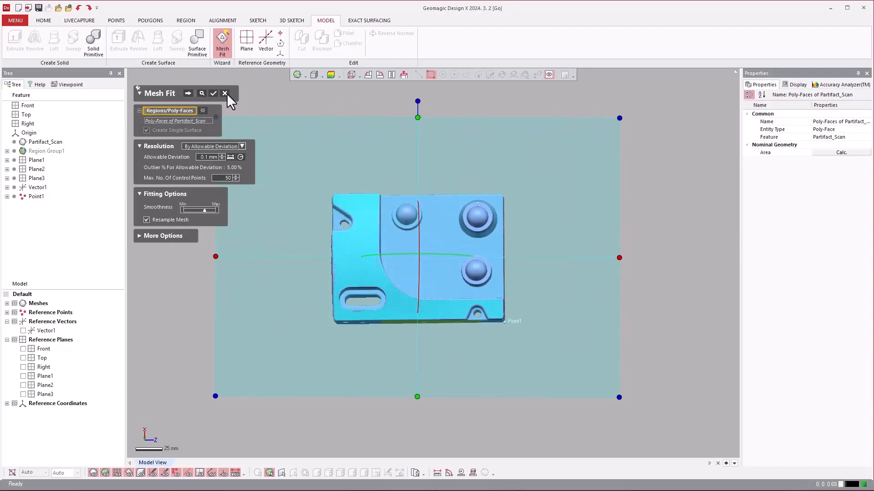
{"action": "left_click", "coordinate": [201, 91]}
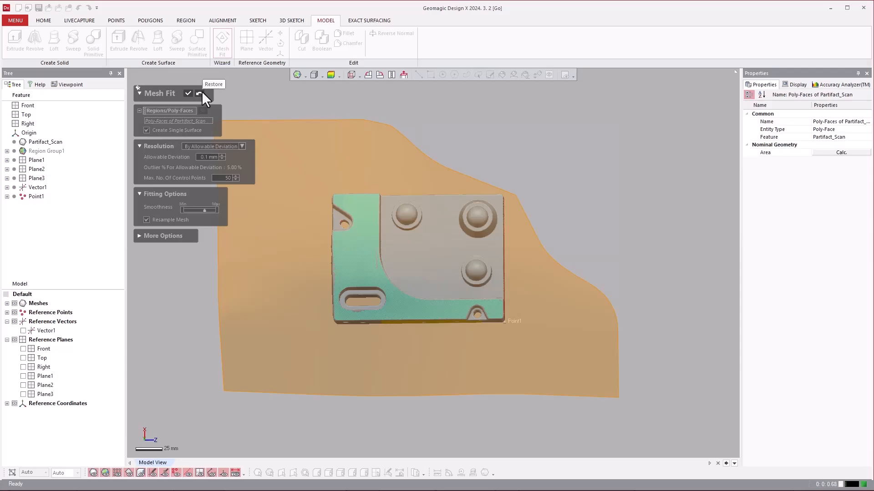
{"action": "scroll", "coordinate": [495, 200], "scroll_direction": "up", "scroll_amount": 3}
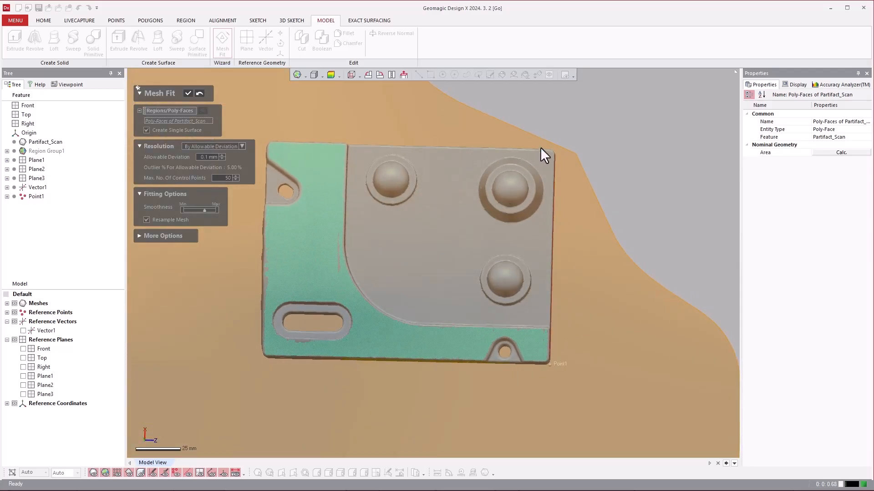
{"action": "right_click_drag", "start_coordinate": [546, 317], "coordinate": [289, 108]}
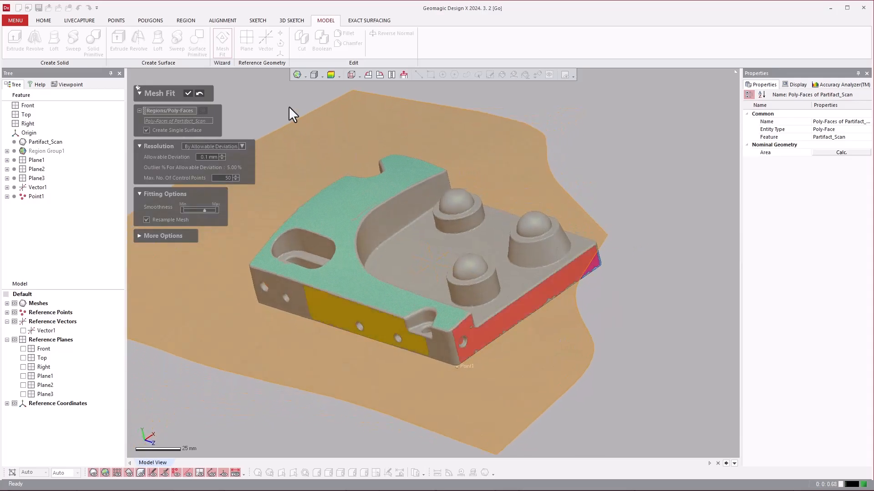
{"action": "left_click", "coordinate": [187, 93]}
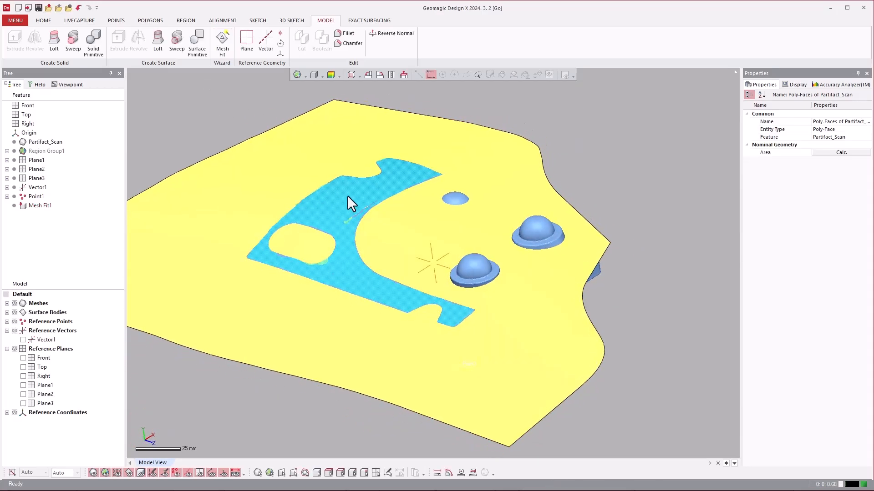
Display the fitted surface's deviation from the scan as a colour map, inspect it over the top face, and turn the analysis off.
{"action": "left_click", "coordinate": [823, 85]}
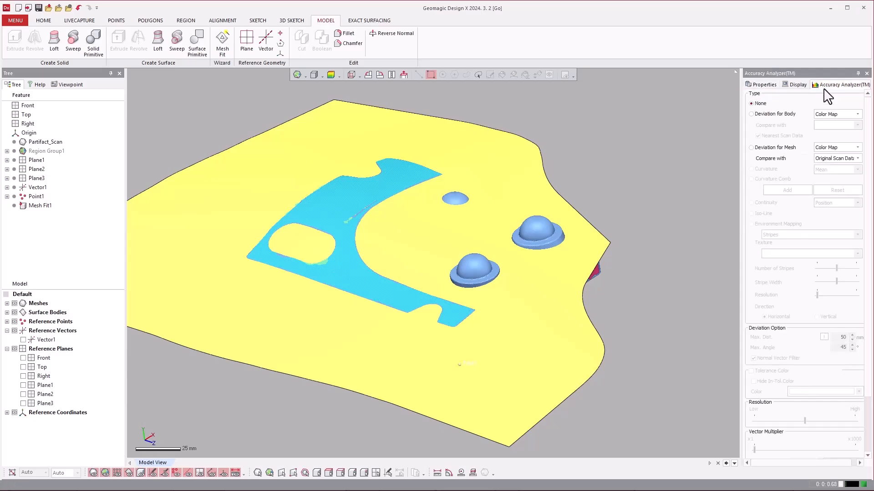
{"action": "left_click", "coordinate": [773, 113]}
{"action": "mouse_move", "coordinate": [434, 269]}
{"action": "right_mouse_down"}
{"action": "mouse_move", "coordinate": [364, 272]}
{"action": "mouse_move", "coordinate": [346, 262]}
{"action": "right_mouse_up"}
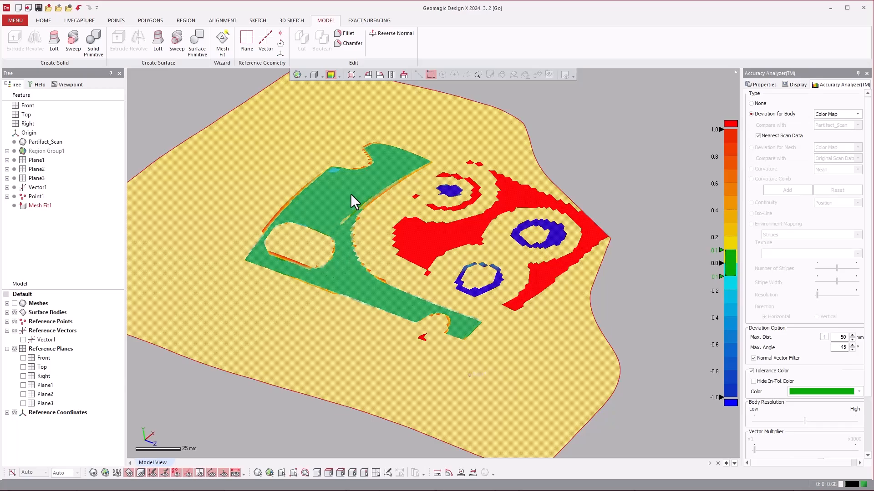
{"action": "mouse_move", "coordinate": [351, 192]}
{"action": "right_mouse_down"}
{"action": "mouse_move", "coordinate": [462, 292]}
{"action": "mouse_move", "coordinate": [640, 312]}
{"action": "mouse_move", "coordinate": [710, 162]}
{"action": "mouse_move", "coordinate": [608, 125]}
{"action": "mouse_move", "coordinate": [485, 376]}
{"action": "mouse_move", "coordinate": [345, 351]}
{"action": "mouse_move", "coordinate": [472, 291]}
{"action": "mouse_move", "coordinate": [443, 351]}
{"action": "mouse_move", "coordinate": [427, 353]}
{"action": "right_mouse_up"}
{"action": "right_click_drag", "start_coordinate": [593, 379], "coordinate": [528, 332]}
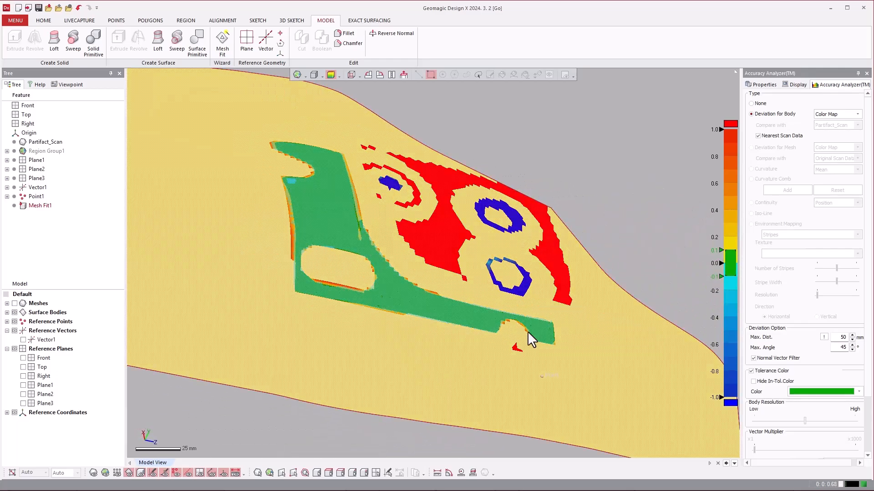
{"action": "right_click_drag", "start_coordinate": [536, 285], "coordinate": [389, 280]}
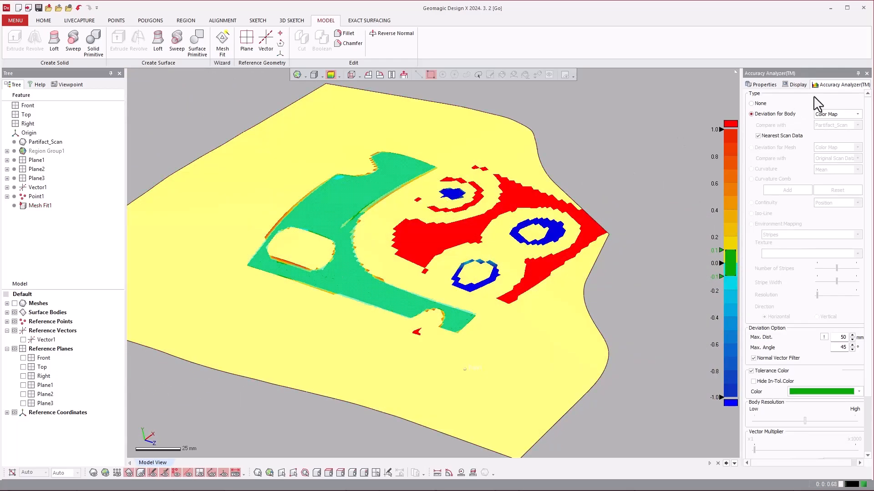
{"action": "left_click", "coordinate": [751, 104]}
Hide the Mesh Fit1 surface body so only the scanned part is displayed.
{"action": "mouse_move", "coordinate": [482, 266]}
{"action": "right_mouse_down"}
{"action": "mouse_move", "coordinate": [476, 313]}
{"action": "mouse_move", "coordinate": [390, 203]}
{"action": "mouse_move", "coordinate": [437, 171]}
{"action": "mouse_move", "coordinate": [476, 197]}
{"action": "mouse_move", "coordinate": [481, 245]}
{"action": "right_mouse_up"}
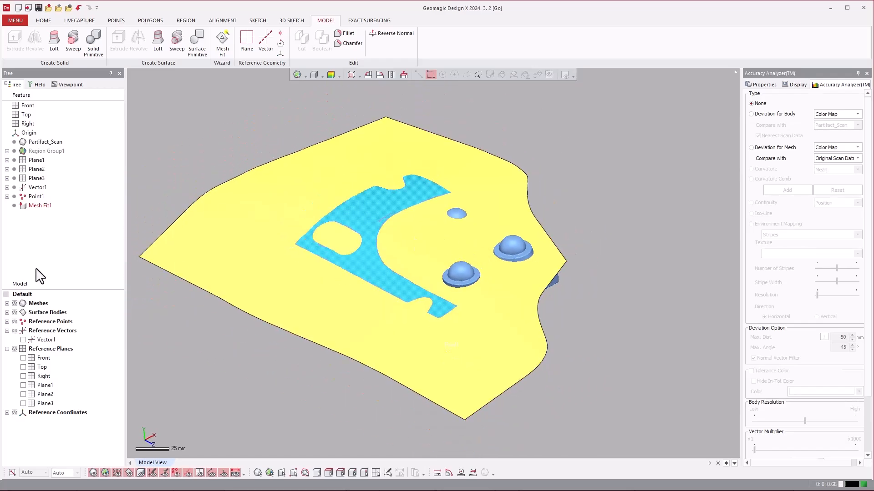
{"action": "left_click", "coordinate": [6, 312]}
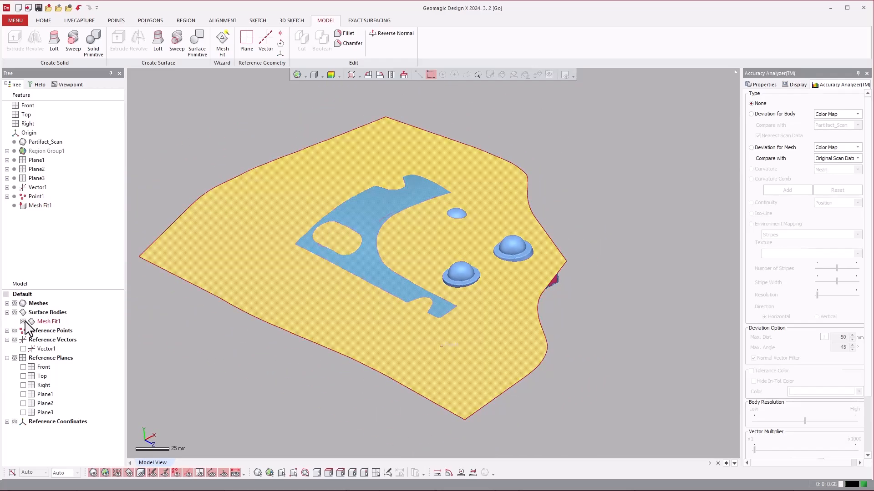
{"action": "left_click", "coordinate": [23, 321]}
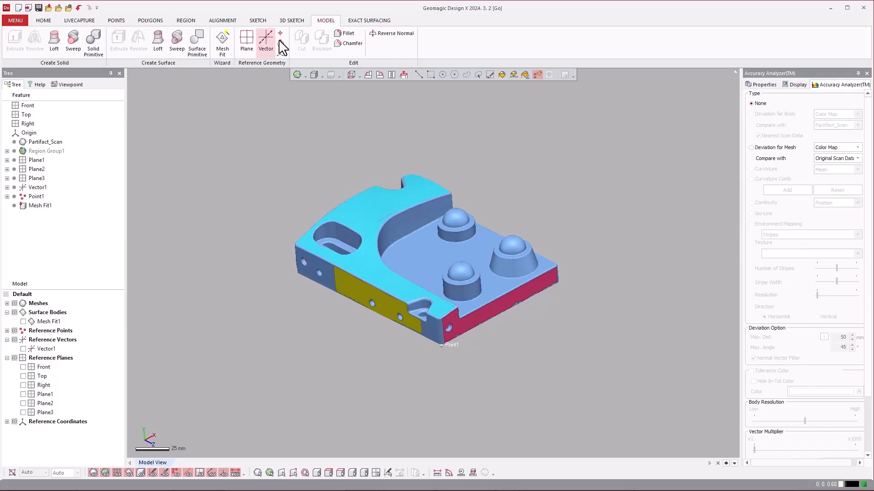
Create a planar mesh sketch on the Top plane with its section polyline offset 5 mm from the base plane.
{"action": "left_click", "coordinate": [259, 21]}
{"action": "left_click", "coordinate": [26, 54]}
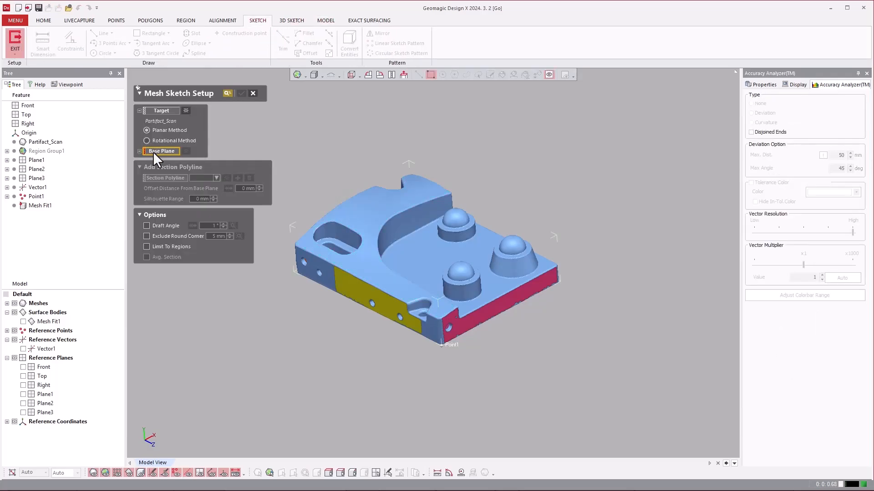
{"action": "left_click", "coordinate": [41, 376]}
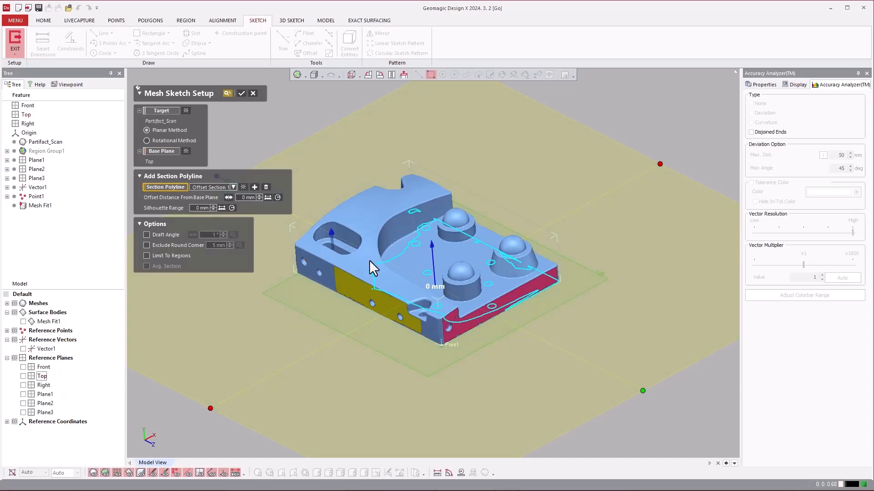
{"action": "mouse_move", "coordinate": [353, 234]}
{"action": "right_mouse_down"}
{"action": "mouse_move", "coordinate": [379, 204]}
{"action": "mouse_move", "coordinate": [428, 175]}
{"action": "right_mouse_up"}
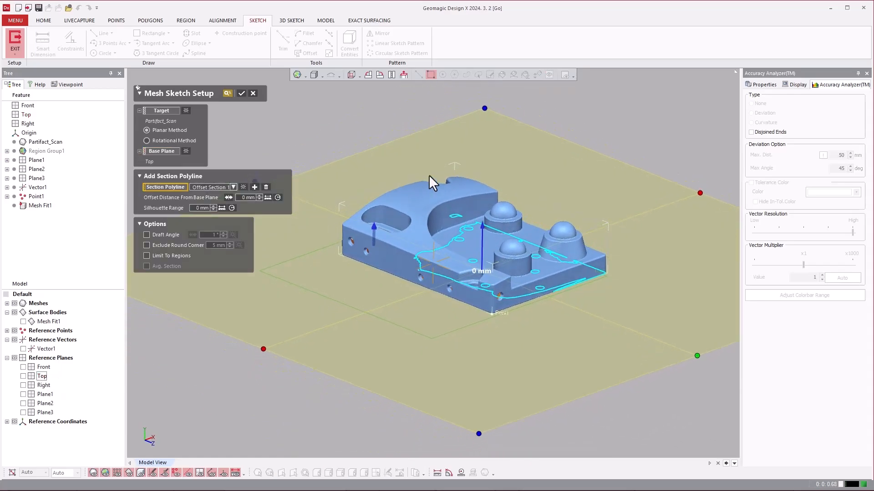
{"action": "left_click_drag", "start_coordinate": [483, 228], "coordinate": [481, 221]}
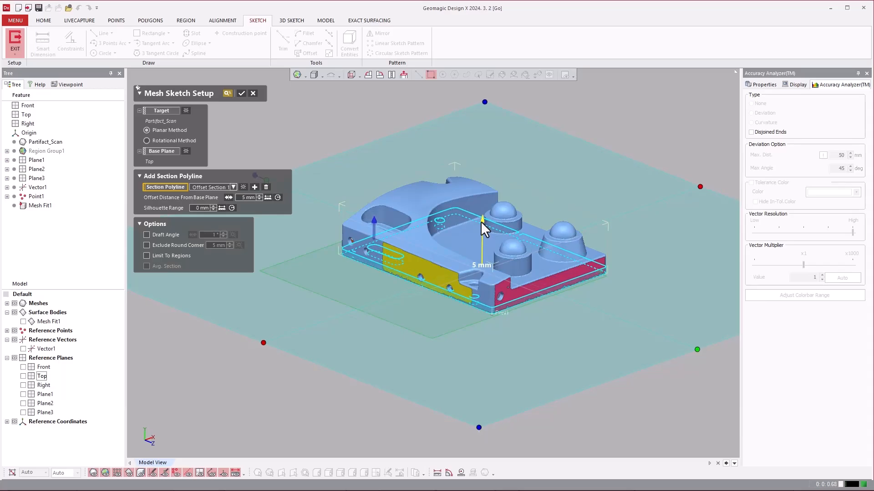
{"action": "left_click", "coordinate": [241, 93]}
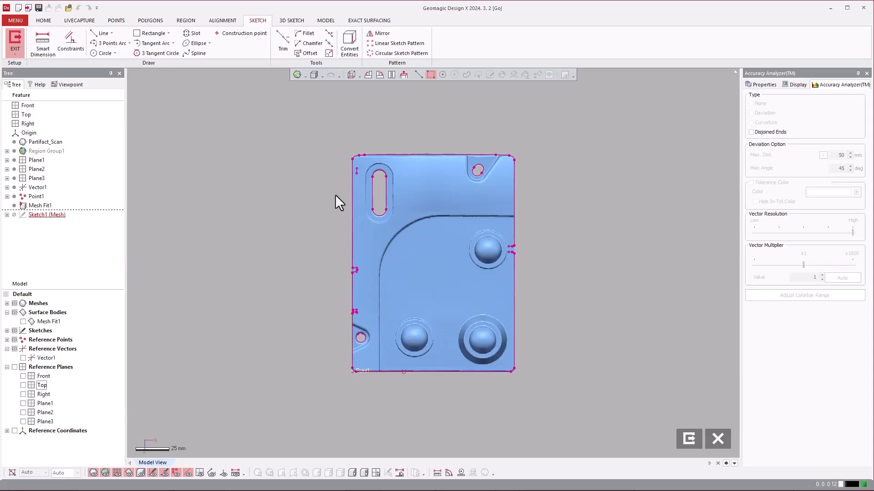
Rotate the sketch view to landscape and fit a rectangle to the four outer edges of the section polyline.
{"action": "left_click", "coordinate": [367, 75]}
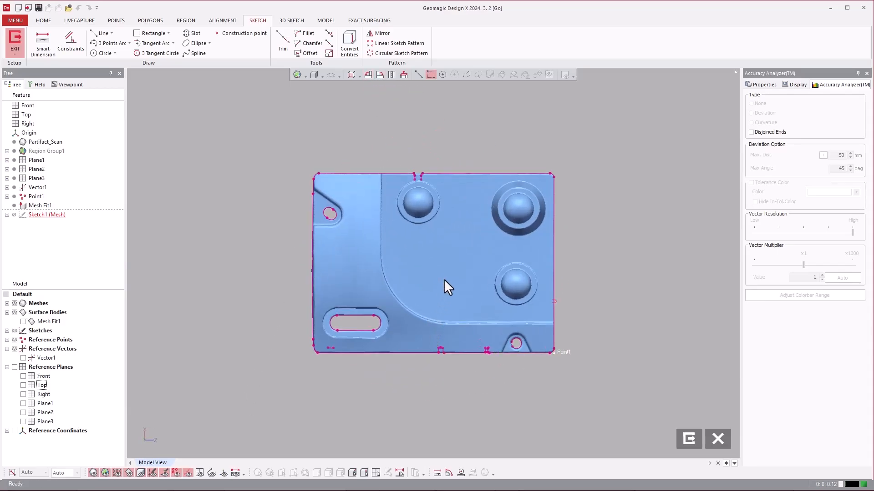
{"action": "left_click", "coordinate": [139, 34]}
{"action": "left_click", "coordinate": [311, 247]}
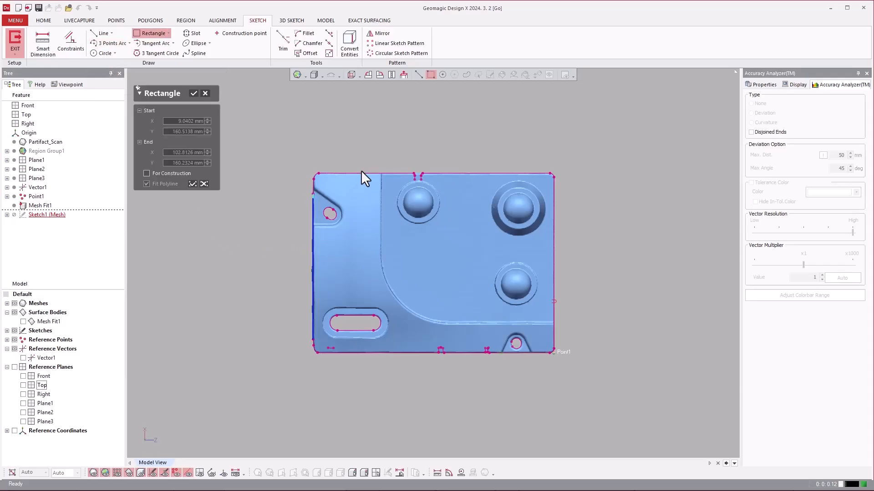
{"action": "left_click", "coordinate": [361, 173]}
{"action": "left_click", "coordinate": [446, 173]}
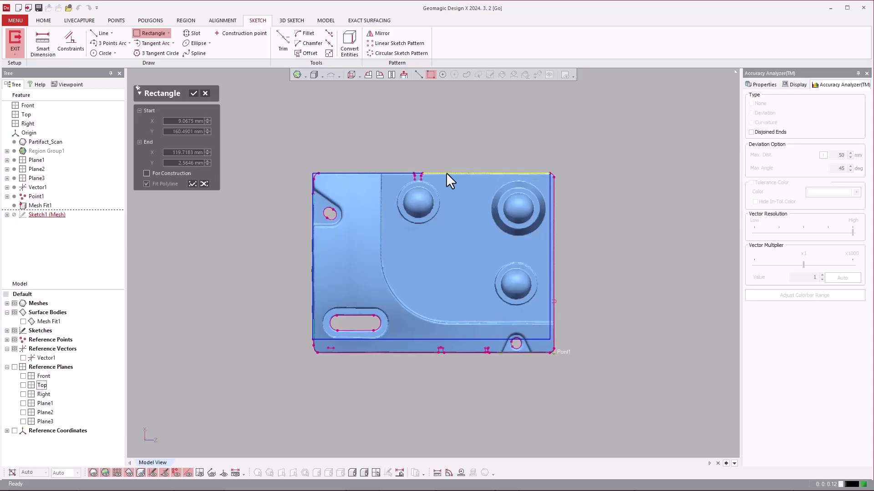
{"action": "left_click", "coordinate": [556, 203]}
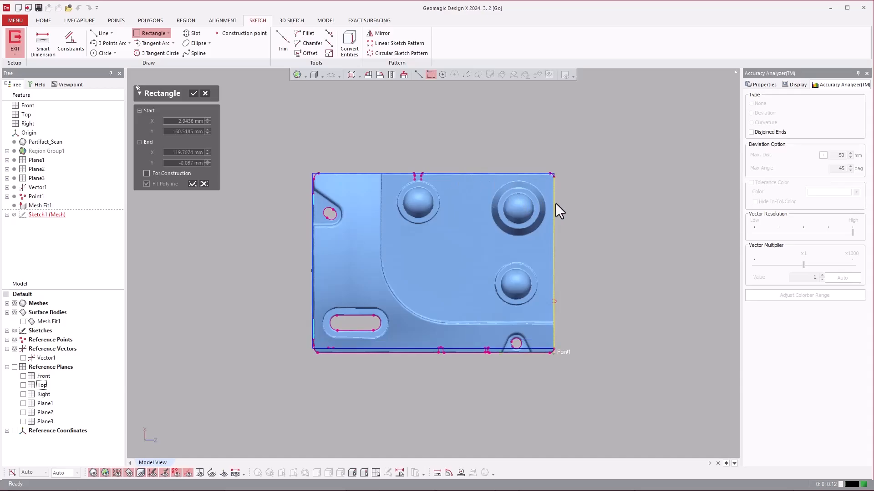
{"action": "left_click", "coordinate": [465, 352]}
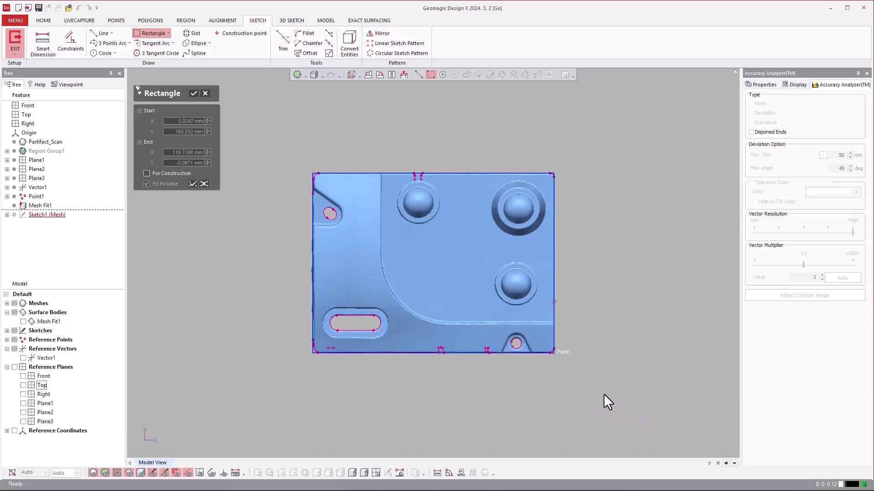
{"action": "left_click", "coordinate": [194, 93]}
Dimension the rectangle's horizontal and vertical sides.
{"action": "left_click", "coordinate": [40, 46]}
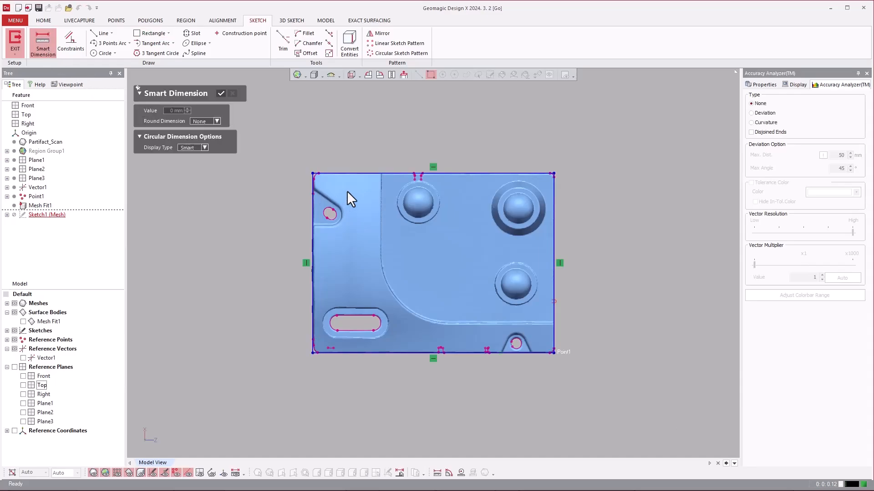
{"action": "left_click", "coordinate": [365, 173]}
{"action": "left_click", "coordinate": [392, 150]}
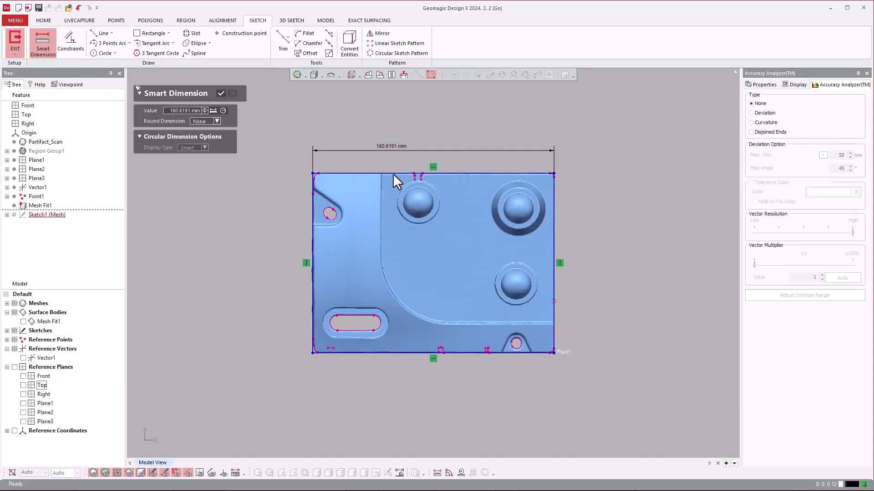
{"action": "left_click", "coordinate": [313, 214]}
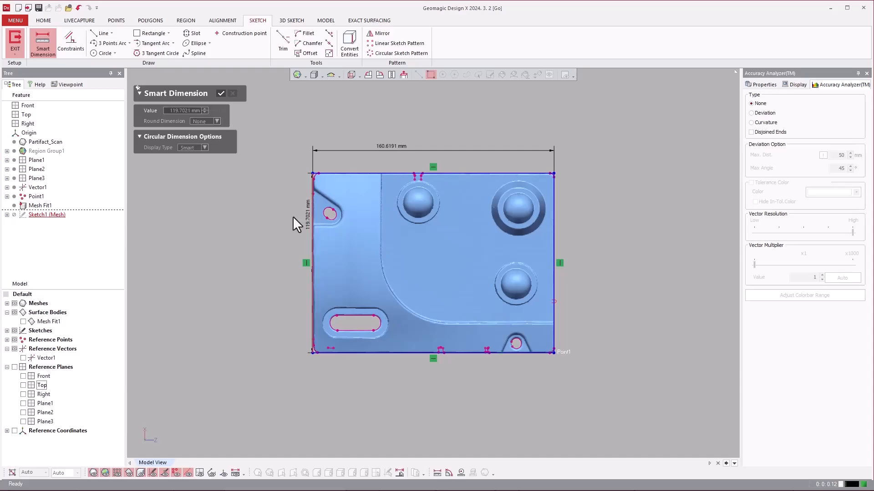
{"action": "left_click", "coordinate": [282, 223]}
{"action": "left_click", "coordinate": [221, 93]}
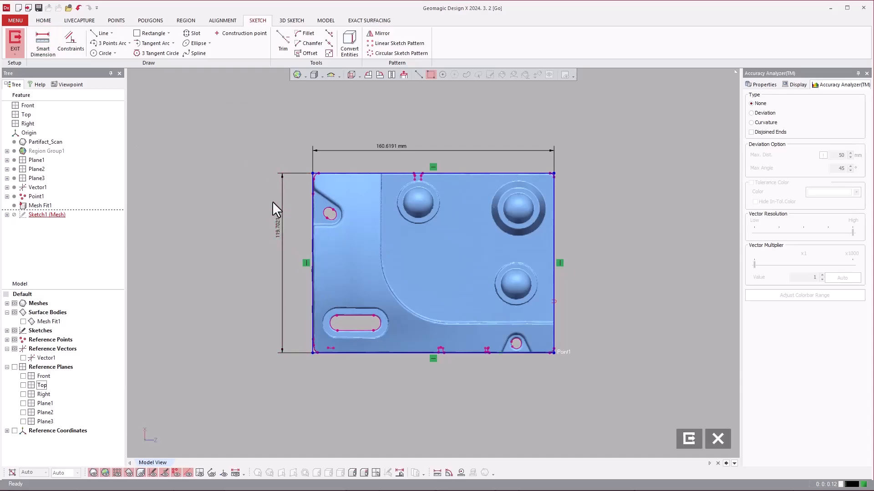
Set the rectangle's vertical side to 120 mm and its horizontal side to 160 mm, and finish the mesh sketch.
{"action": "double_click", "coordinate": [277, 223]}
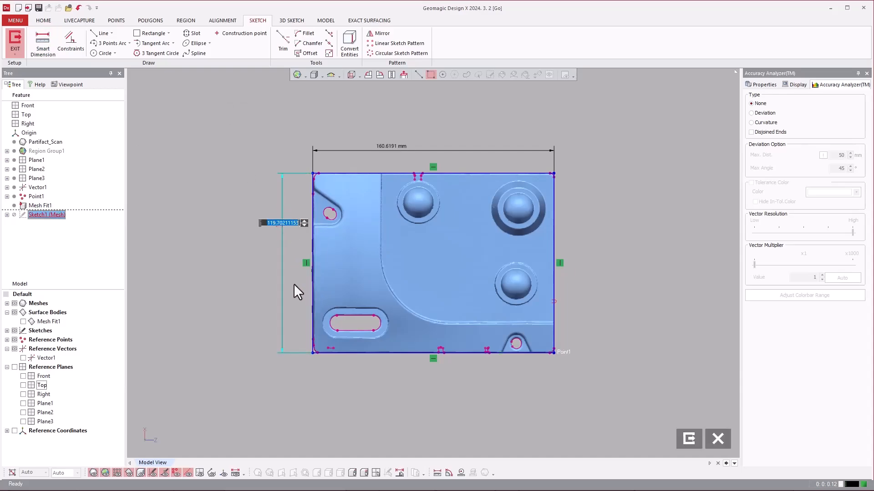
{"action": "type", "text": "120"}
{"action": "key", "text": "Return"}
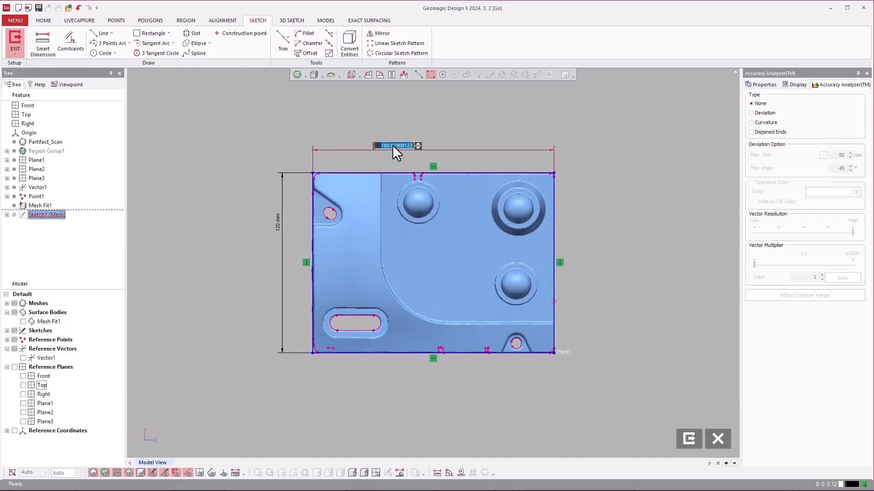
{"action": "left_click", "coordinate": [392, 144]}
{"action": "type", "text": "160"}
{"action": "key", "text": "Return"}
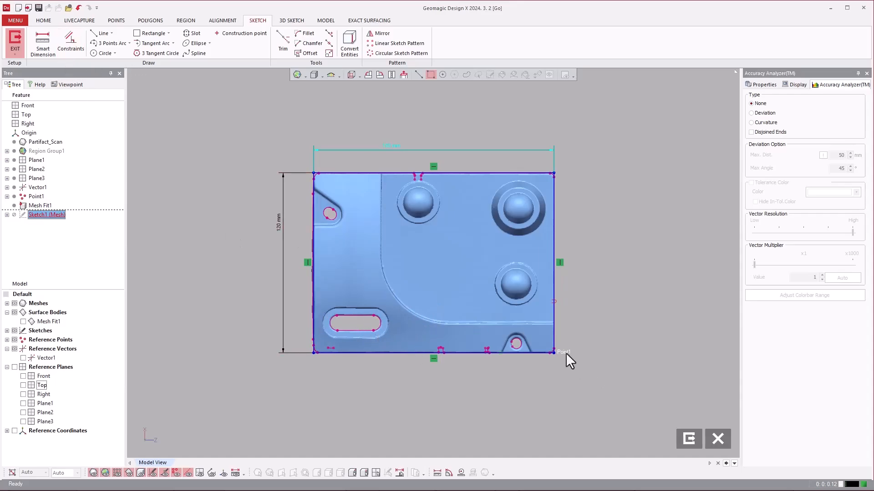
{"action": "left_click", "coordinate": [15, 39]}
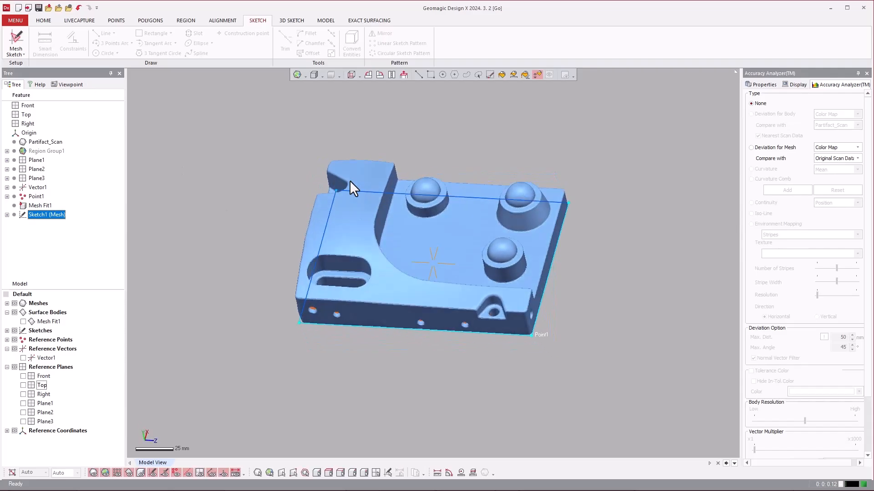
Extrude the rectangle as a solid with the Up To Surface method, ending at the fitted top surface, and hide that surface.
{"action": "left_click", "coordinate": [326, 20]}
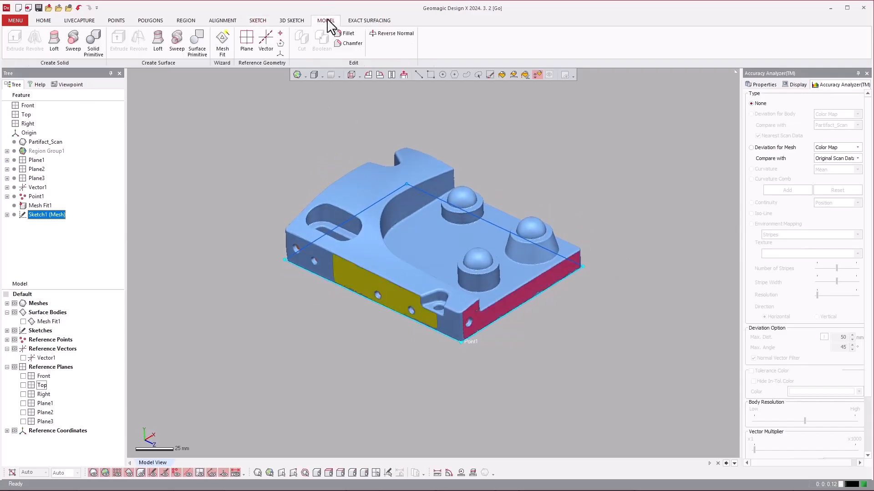
{"action": "left_click", "coordinate": [15, 40]}
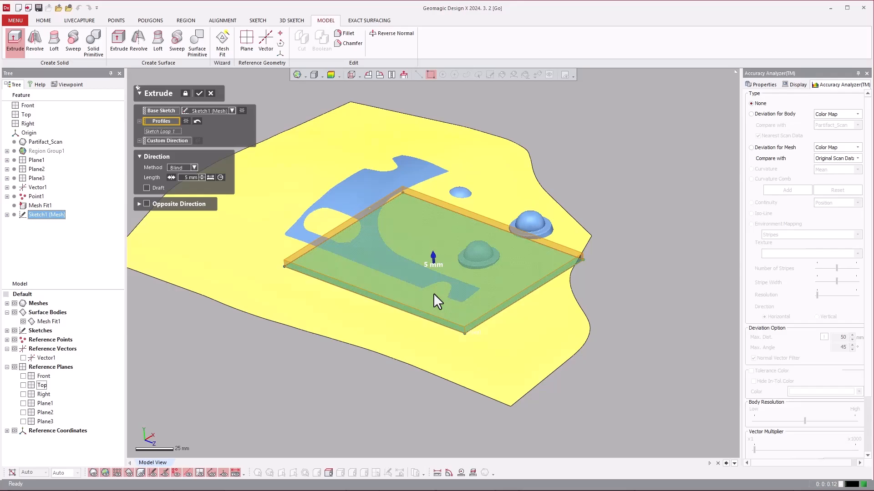
{"action": "left_click", "coordinate": [436, 269]}
{"action": "left_click", "coordinate": [177, 168]}
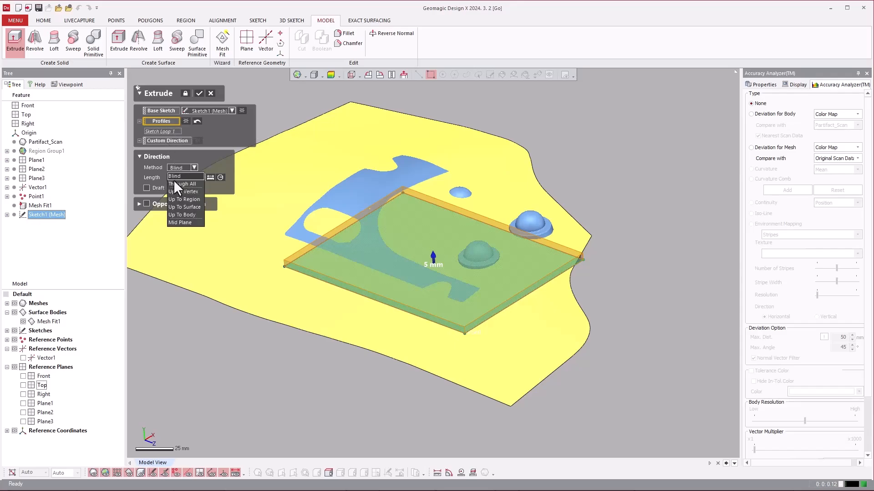
{"action": "left_click", "coordinate": [173, 207]}
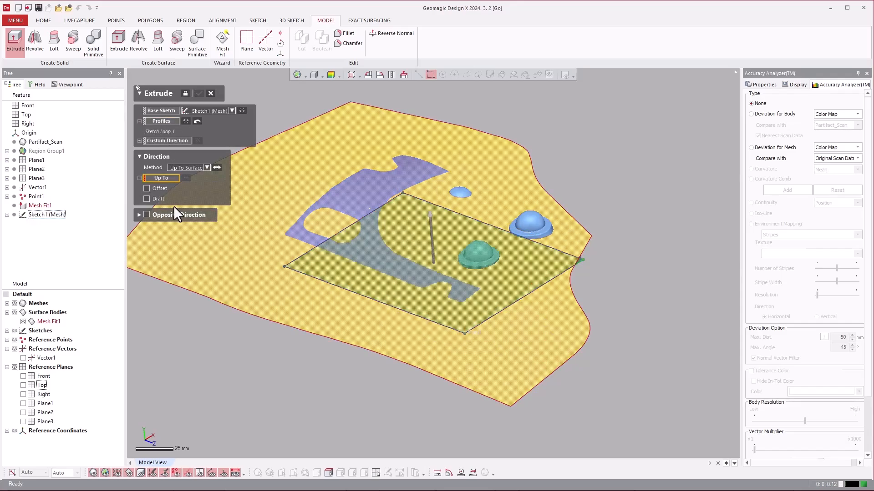
{"action": "left_click", "coordinate": [274, 204]}
{"action": "mouse_move", "coordinate": [365, 299]}
{"action": "right_mouse_down"}
{"action": "mouse_move", "coordinate": [346, 252]}
{"action": "mouse_move", "coordinate": [366, 211]}
{"action": "mouse_move", "coordinate": [358, 306]}
{"action": "right_mouse_up"}
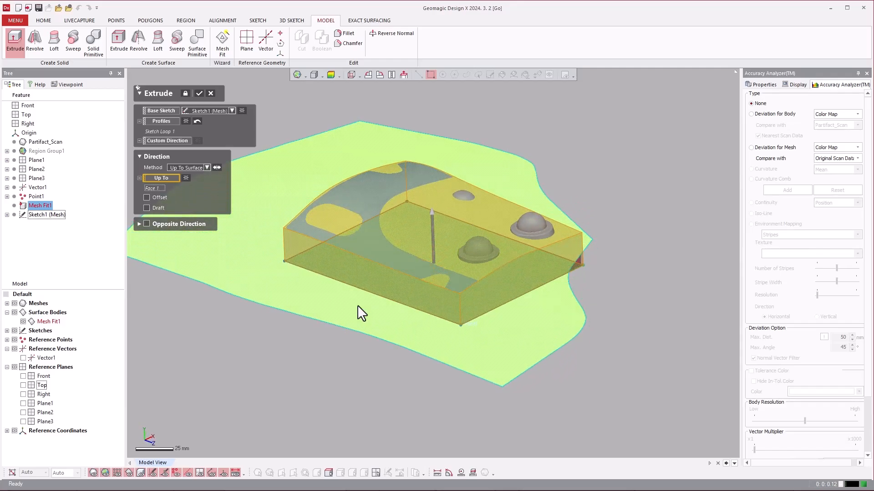
{"action": "left_click", "coordinate": [199, 93]}
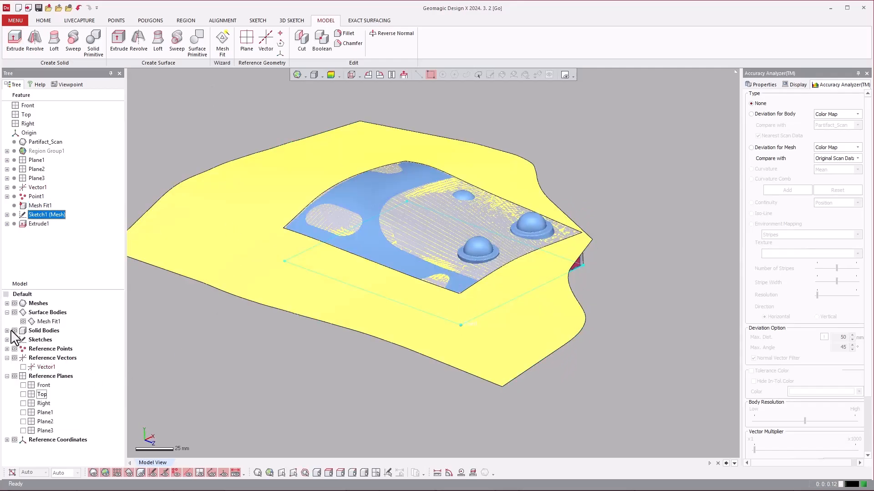
{"action": "left_click", "coordinate": [23, 321]}
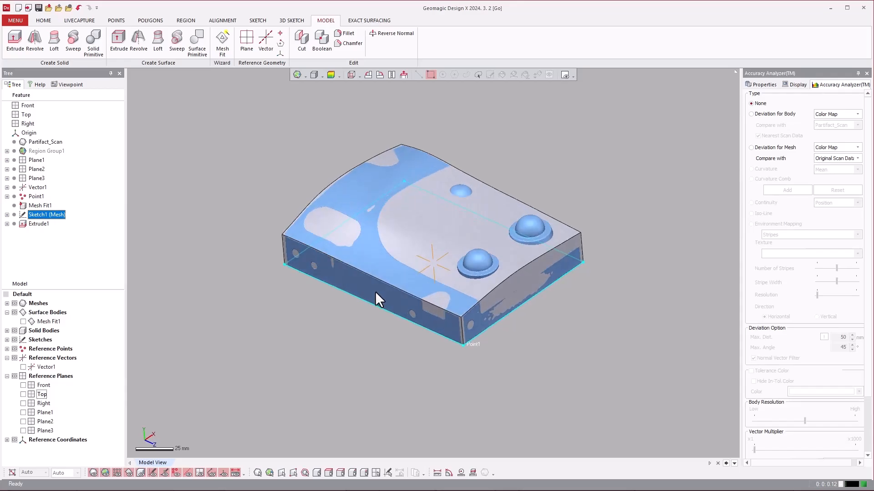
Display the extruded body's deviation from the scan as a colour map and inspect its top and side faces.
{"action": "scroll", "coordinate": [418, 278], "scroll_direction": "up", "scroll_amount": 3}
{"action": "right_click_drag", "start_coordinate": [381, 339], "coordinate": [401, 378]}
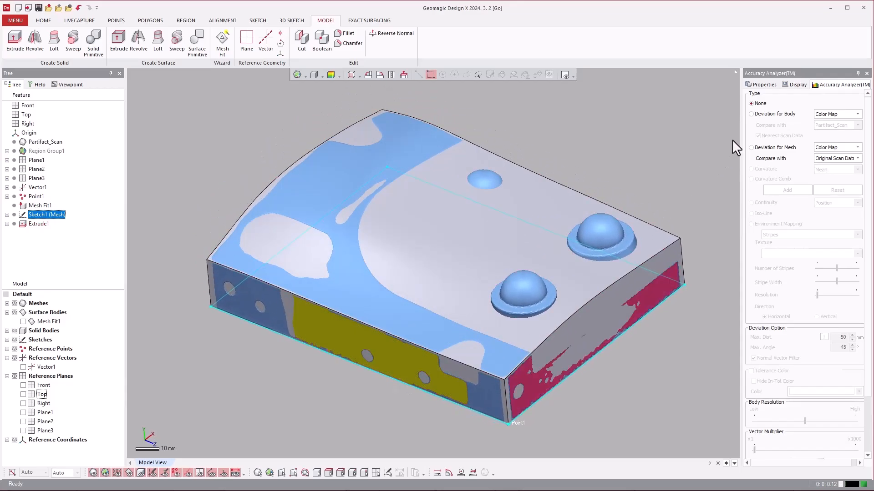
{"action": "left_click", "coordinate": [756, 114]}
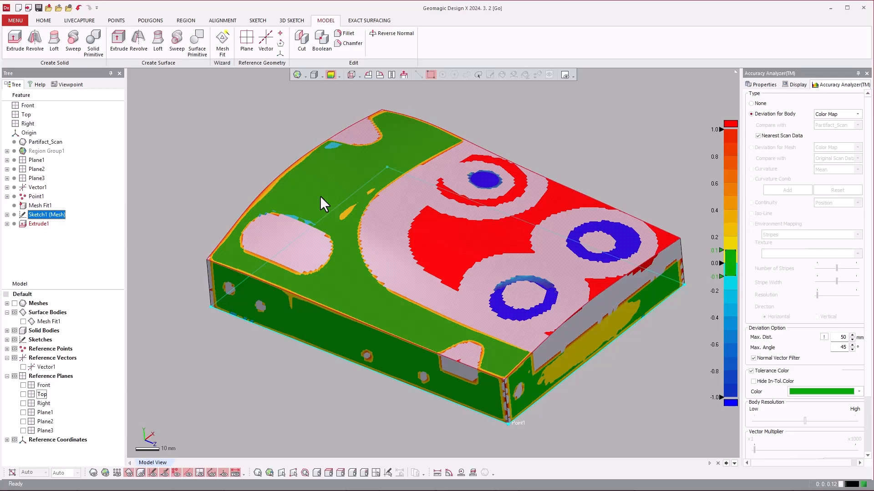
{"action": "mouse_move", "coordinate": [391, 271]}
{"action": "right_mouse_down"}
{"action": "mouse_move", "coordinate": [326, 322]}
{"action": "mouse_move", "coordinate": [455, 326]}
{"action": "mouse_move", "coordinate": [500, 269]}
{"action": "mouse_move", "coordinate": [164, 304]}
{"action": "mouse_move", "coordinate": [454, 315]}
{"action": "right_mouse_up"}
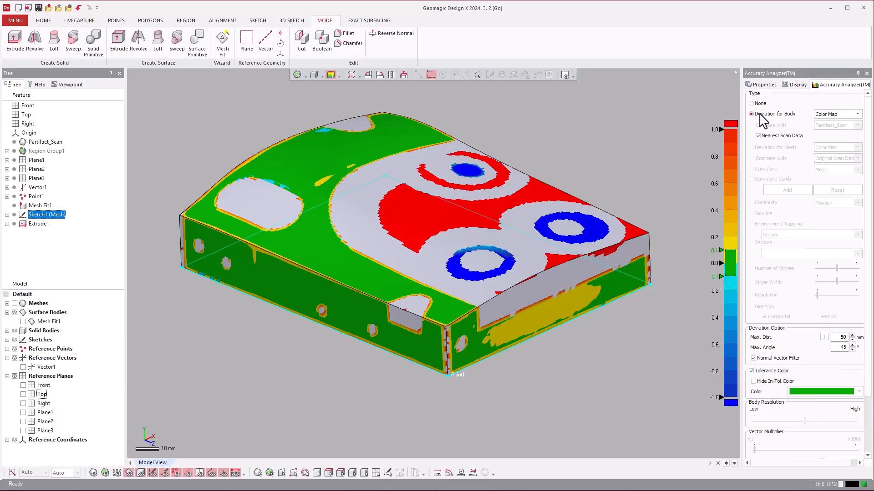
Turn off the body deviation display and hide the extruded solid body so that only the scan shows.
{"action": "left_click", "coordinate": [757, 105]}
{"action": "mouse_move", "coordinate": [287, 354]}
{"action": "right_mouse_down"}
{"action": "mouse_move", "coordinate": [265, 337]}
{"action": "mouse_move", "coordinate": [232, 333]}
{"action": "mouse_move", "coordinate": [511, 276]}
{"action": "mouse_move", "coordinate": [637, 314]}
{"action": "mouse_move", "coordinate": [379, 248]}
{"action": "mouse_move", "coordinate": [356, 247]}
{"action": "mouse_move", "coordinate": [387, 266]}
{"action": "mouse_move", "coordinate": [325, 268]}
{"action": "right_mouse_up"}
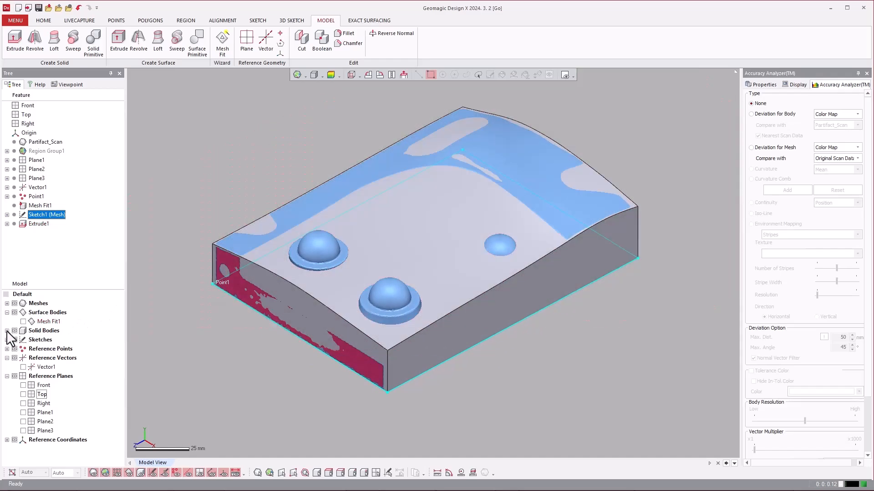
{"action": "left_click", "coordinate": [7, 331]}
{"action": "left_click", "coordinate": [24, 340]}
{"action": "left_click", "coordinate": [23, 340]}
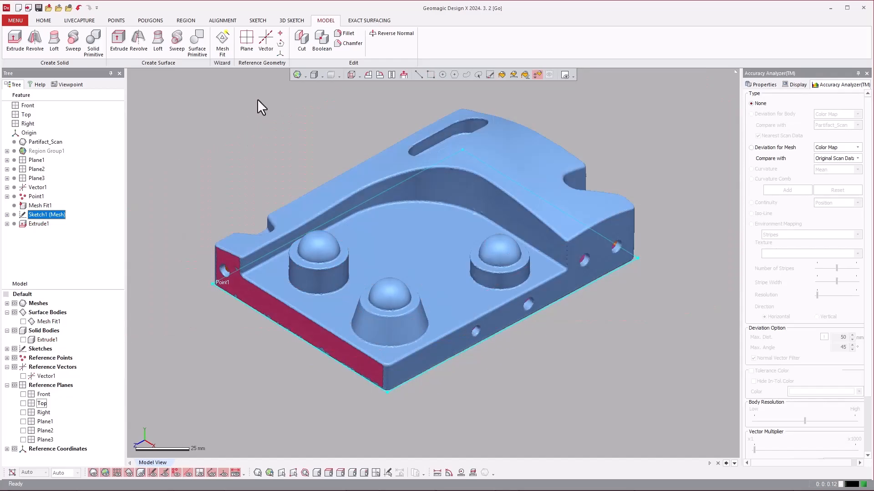
Select the flat pocket floor around the three domed bosses on the scan and insert it as a new region.
{"action": "left_click", "coordinate": [526, 76]}
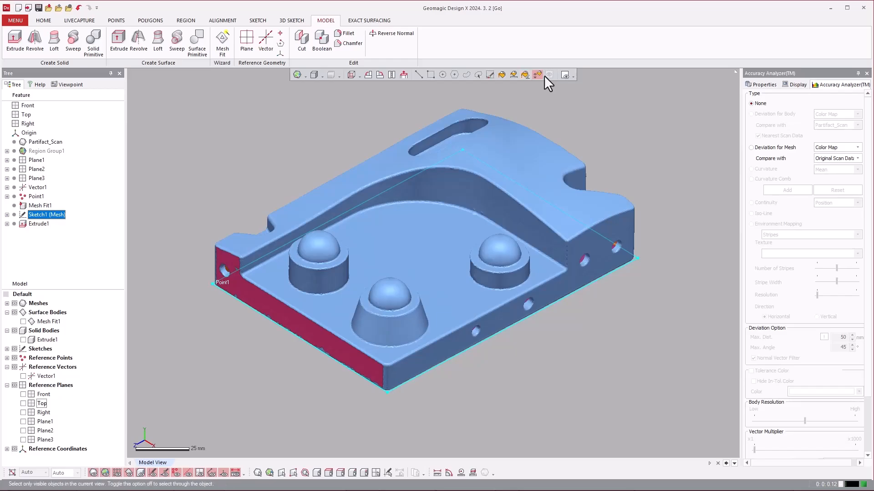
{"action": "left_click", "coordinate": [426, 262]}
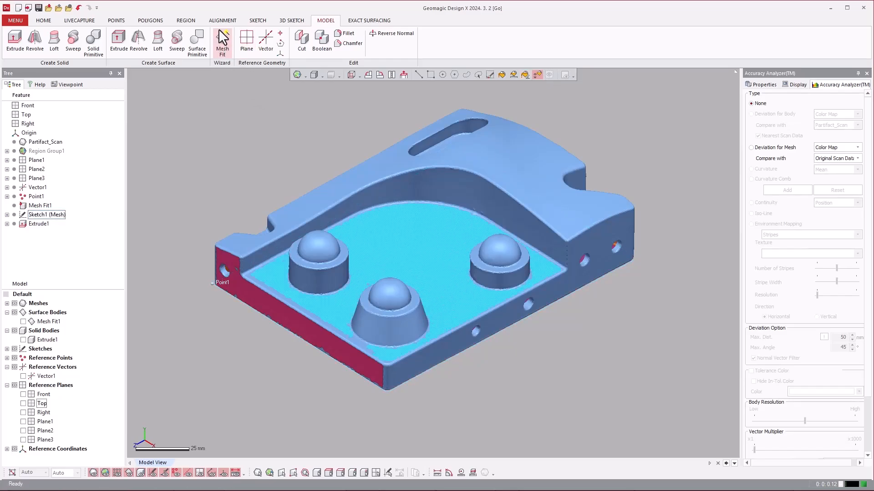
{"action": "left_click", "coordinate": [185, 20]}
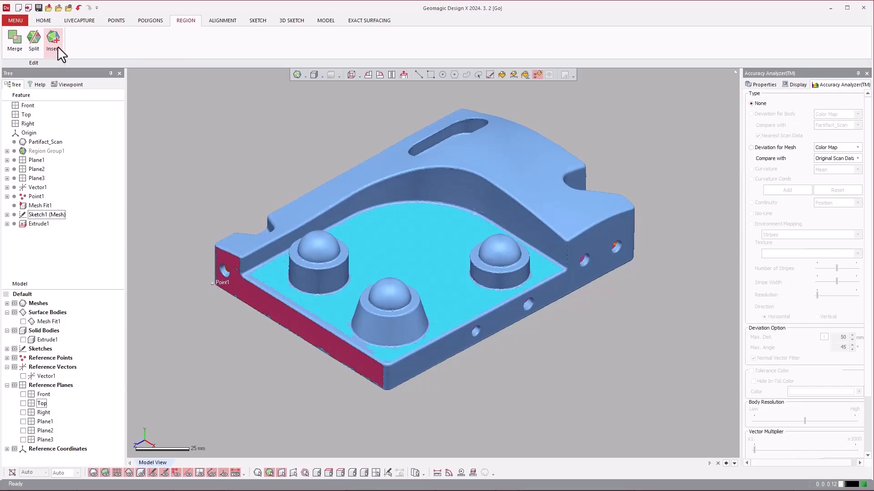
{"action": "left_click", "coordinate": [55, 46]}
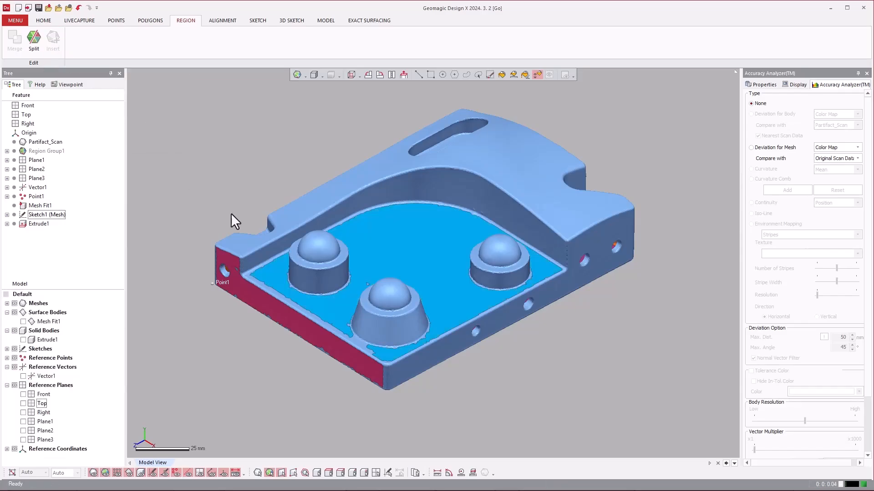
{"action": "right_click_drag", "start_coordinate": [499, 330], "coordinate": [493, 294]}
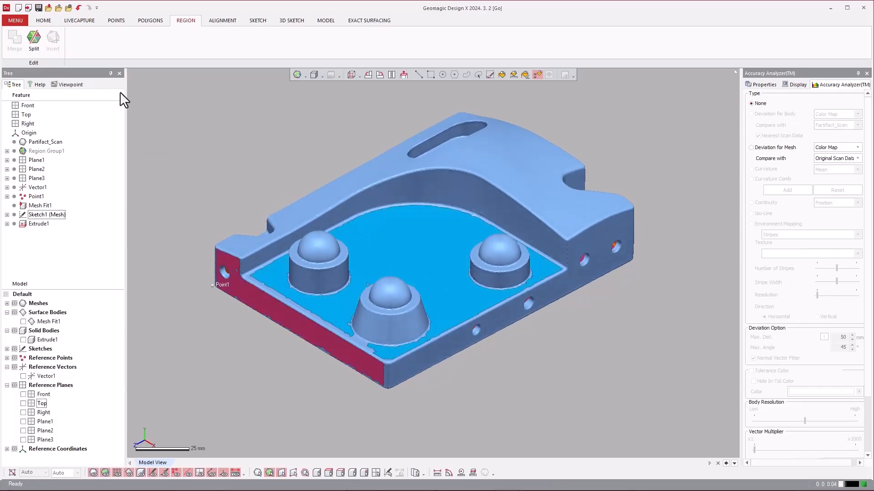
Set up a planar mesh sketch with the pocket floor region as base plane and the section polyline offset 4 mm.
{"action": "left_click", "coordinate": [326, 21]}
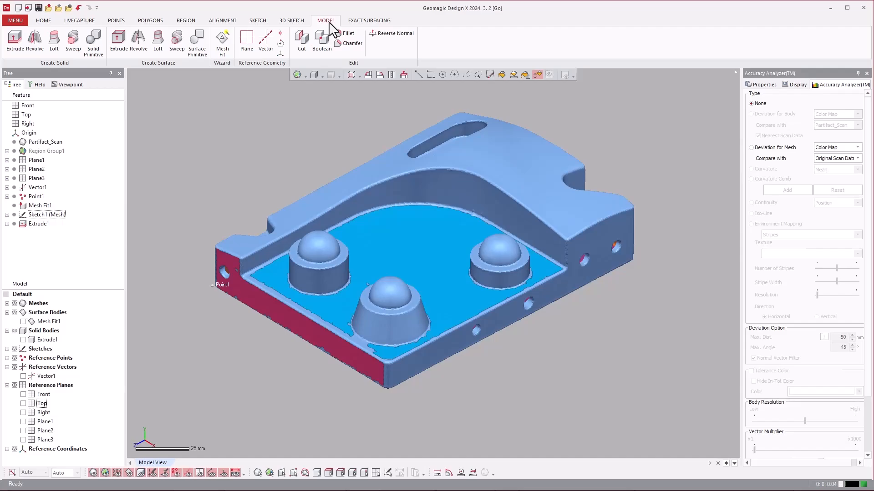
{"action": "left_click", "coordinate": [257, 20]}
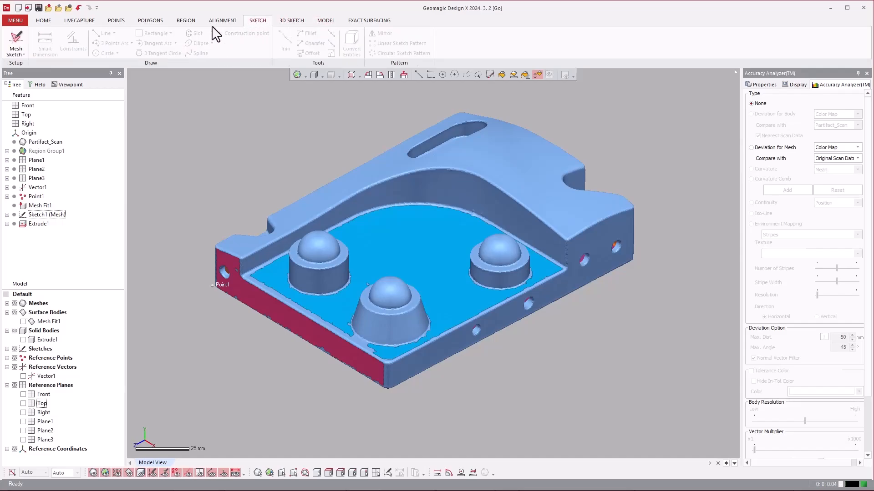
{"action": "left_click", "coordinate": [16, 43]}
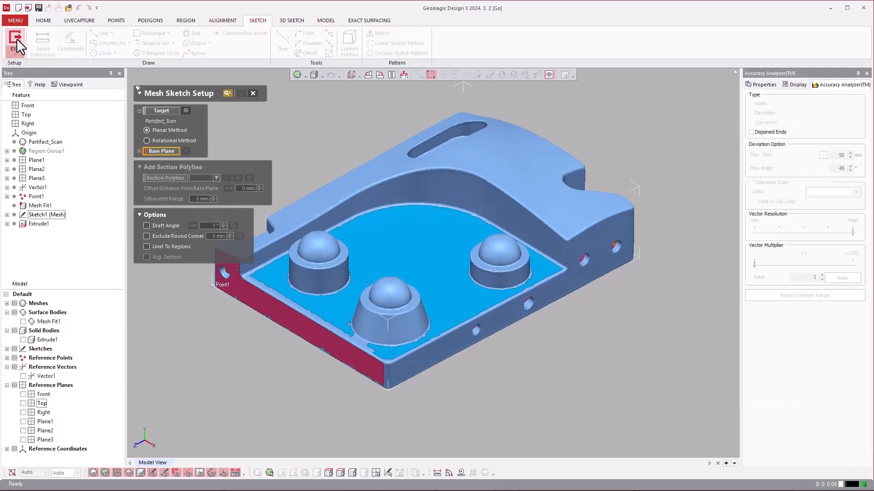
{"action": "left_click", "coordinate": [390, 243]}
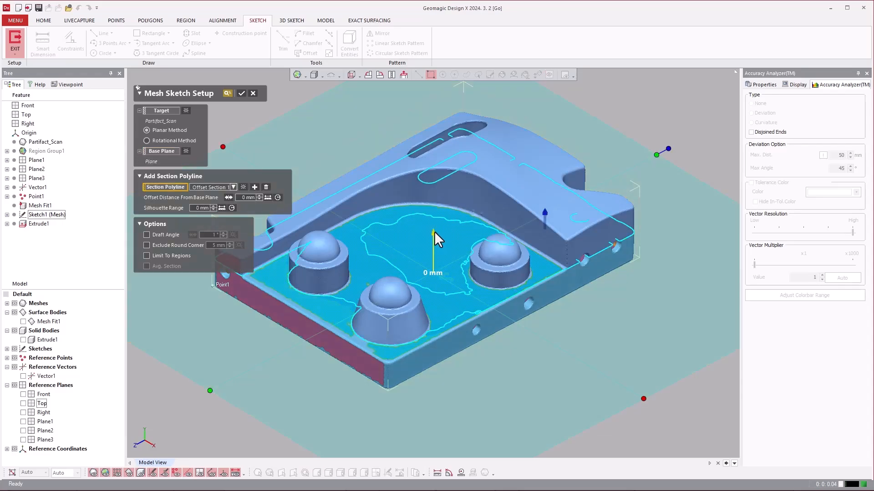
{"action": "left_click_drag", "start_coordinate": [434, 231], "coordinate": [431, 225]}
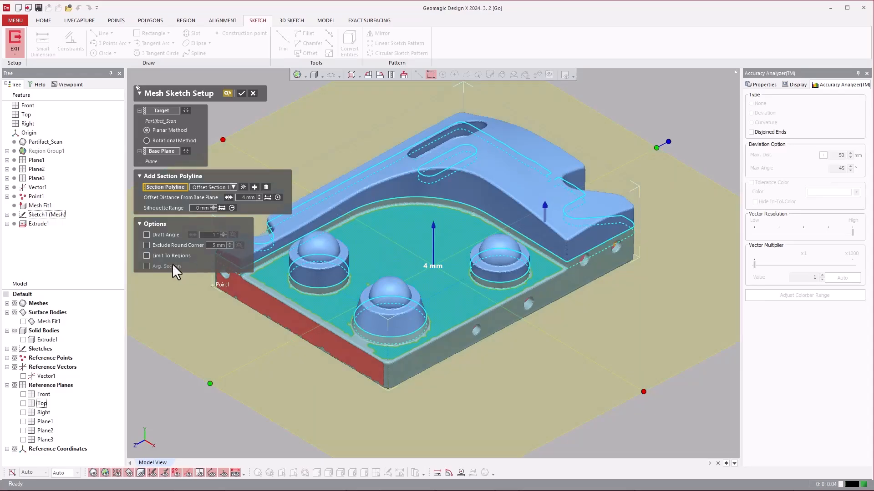
{"action": "left_click", "coordinate": [242, 93]}
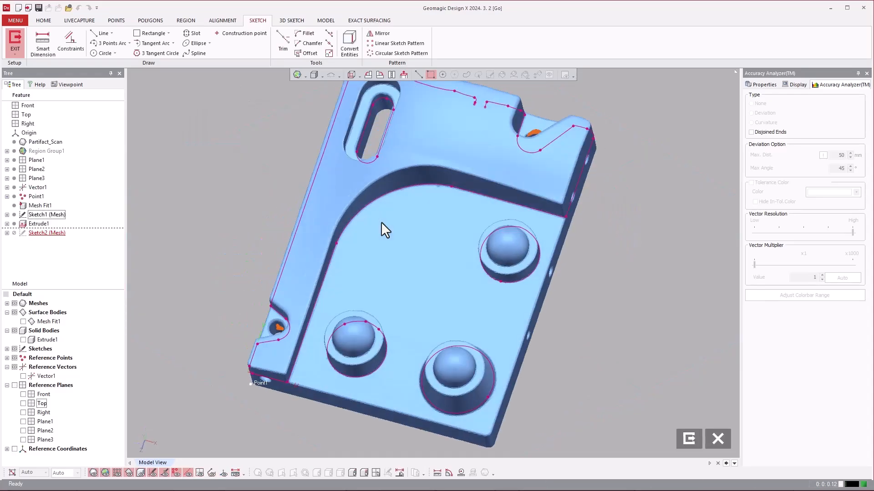
Fit lines to the horizontal and vertical straight pocket edges of the section polyline, and hide the Partifact_Scan mesh.
{"action": "right_click_drag", "start_coordinate": [419, 283], "coordinate": [407, 223], "text": "ctrl"}
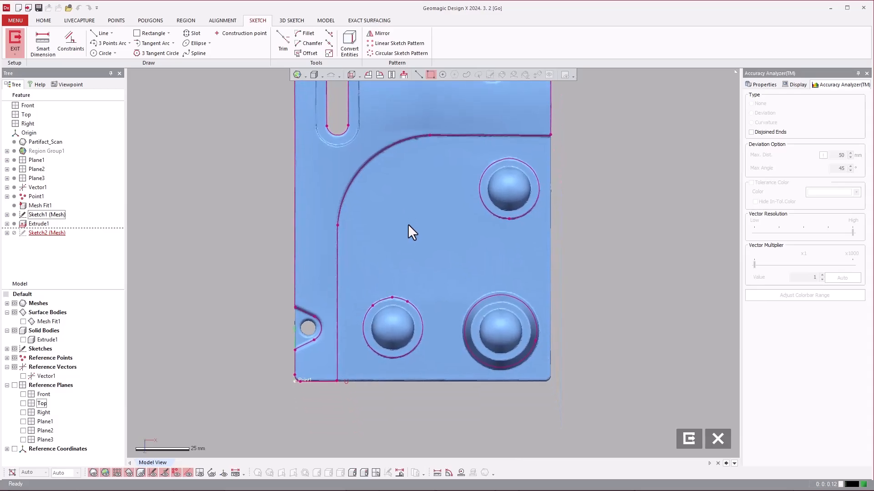
{"action": "scroll", "coordinate": [407, 224], "scroll_direction": "down", "scroll_amount": 2}
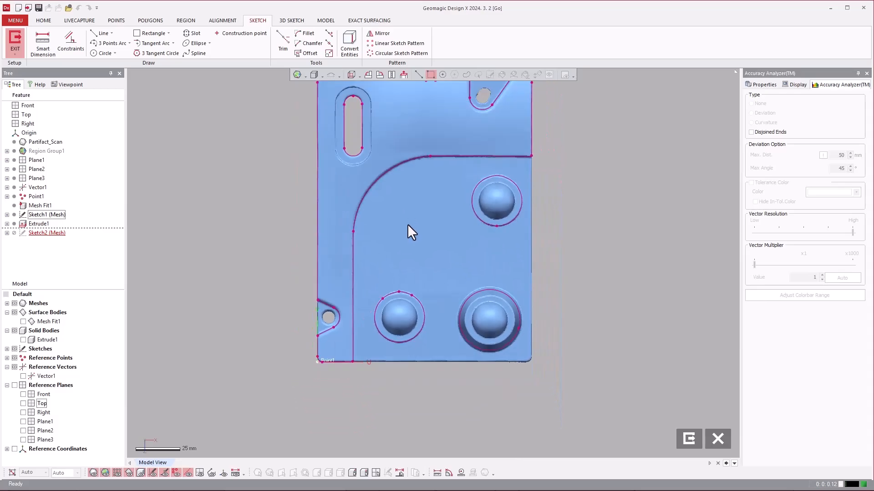
{"action": "left_click", "coordinate": [100, 33]}
{"action": "left_click", "coordinate": [455, 154]}
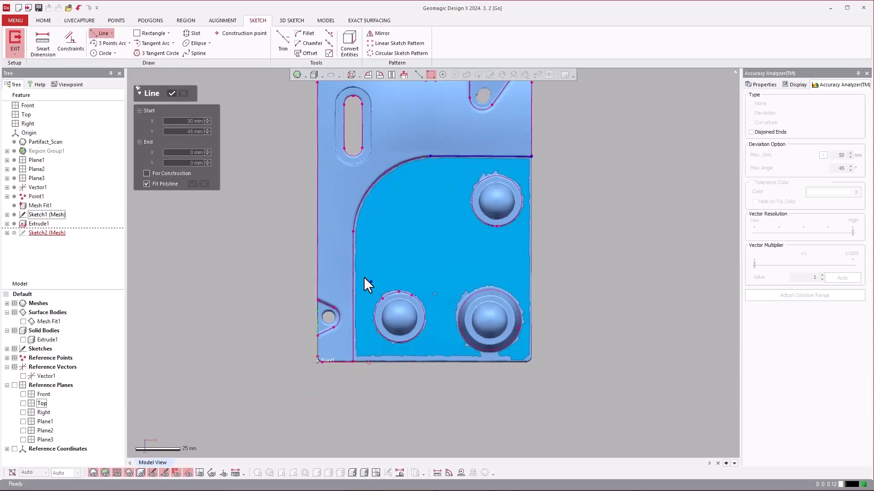
{"action": "left_click", "coordinate": [351, 271]}
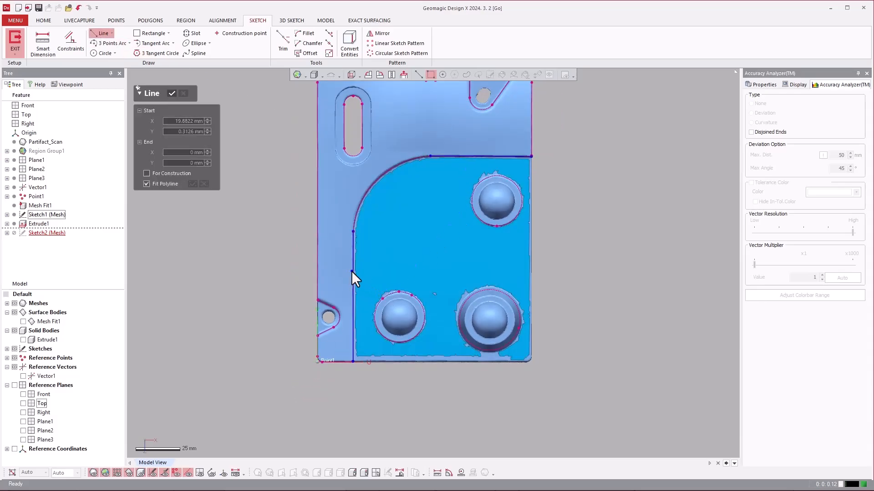
{"action": "left_click", "coordinate": [7, 303]}
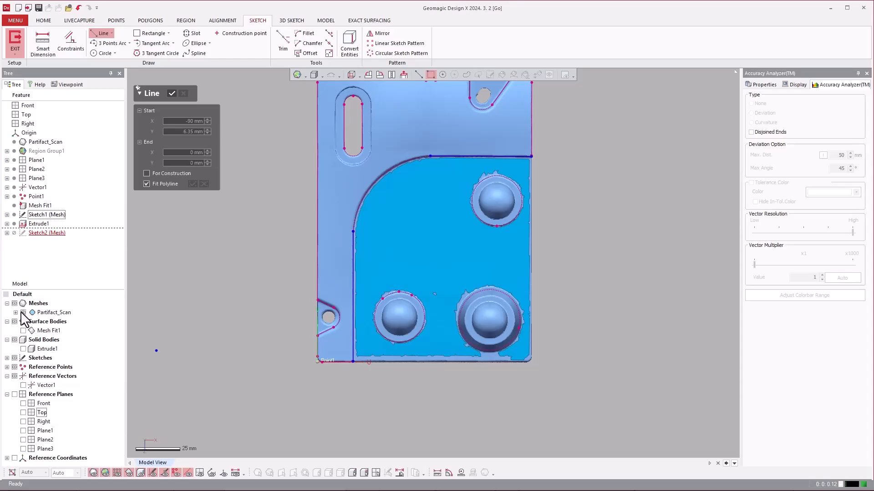
{"action": "left_click", "coordinate": [24, 312]}
{"action": "right_click_drag", "start_coordinate": [445, 279], "coordinate": [447, 286], "text": "ctrl"}
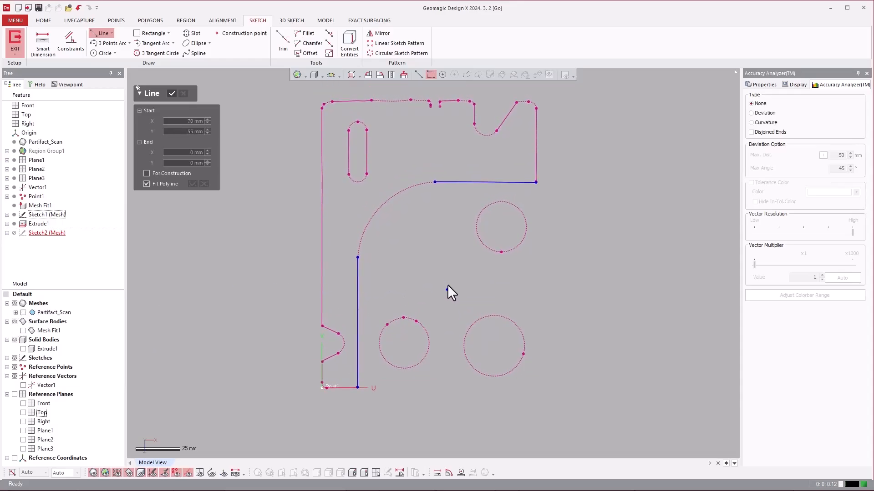
{"action": "left_click", "coordinate": [172, 94]}
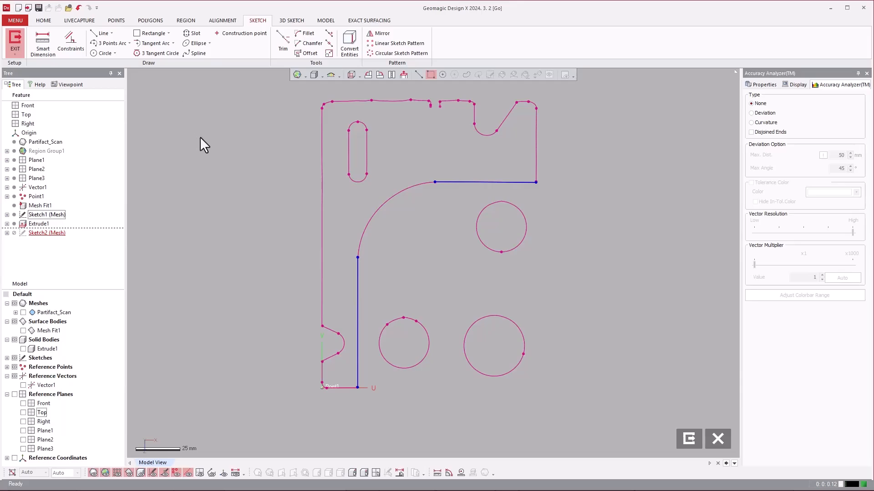
Resize the fitted lines so the vertical one extends about 12 mm and the horizontal one about 14 mm past the outline, and start the Line tool.
{"action": "left_click", "coordinate": [329, 53]}
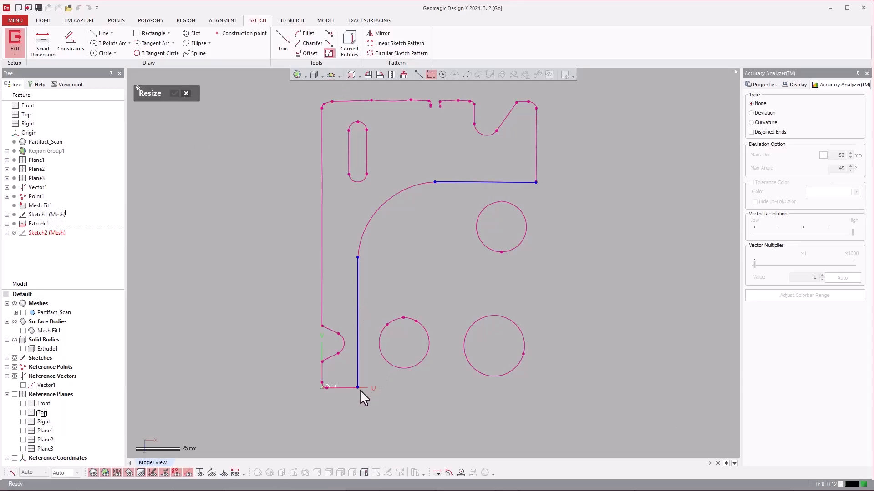
{"action": "left_click_drag", "start_coordinate": [358, 387], "coordinate": [357, 408]}
{"action": "left_click", "coordinate": [103, 33]}
{"action": "left_click", "coordinate": [358, 408]}
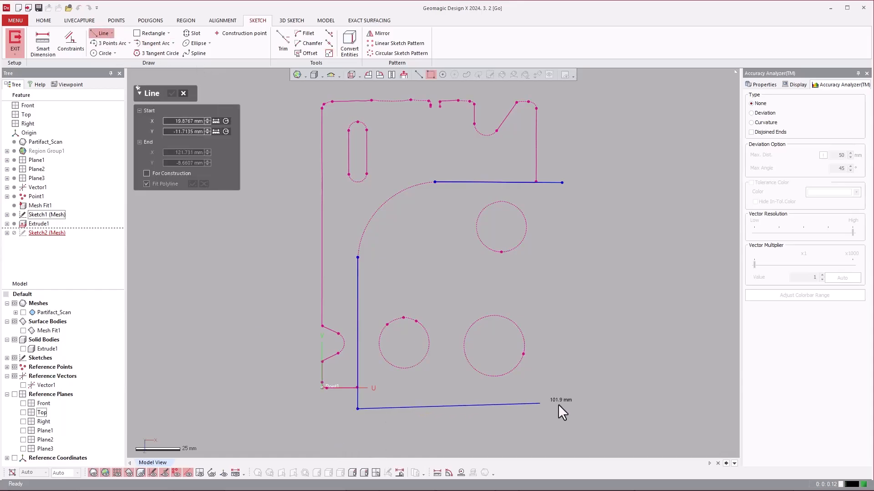
{"action": "left_click", "coordinate": [559, 409]}
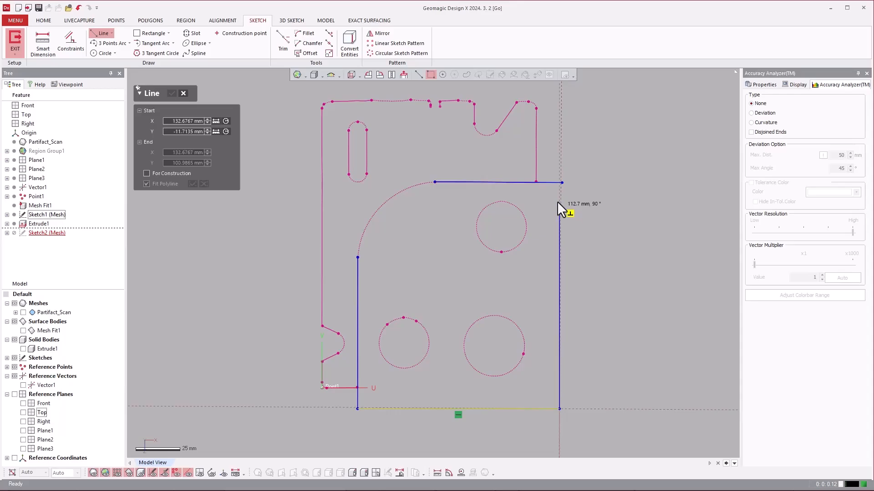
{"action": "left_click", "coordinate": [561, 149]}
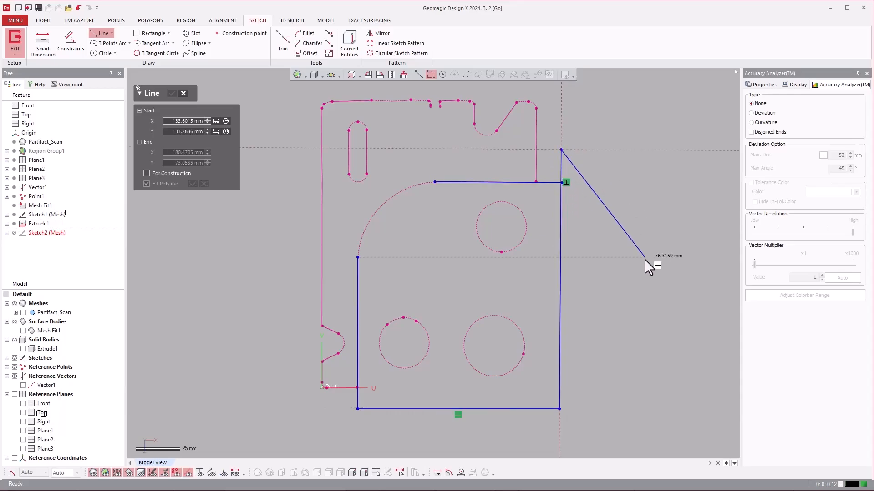
{"action": "key", "text": "ctrl+z"}
{"action": "key", "text": "ctrl+z"}
Close the profile's open side with a horizontal line about 114 mm long and a perpendicular line about 127 mm long, joining the extended ends.
{"action": "left_click", "coordinate": [357, 409]}
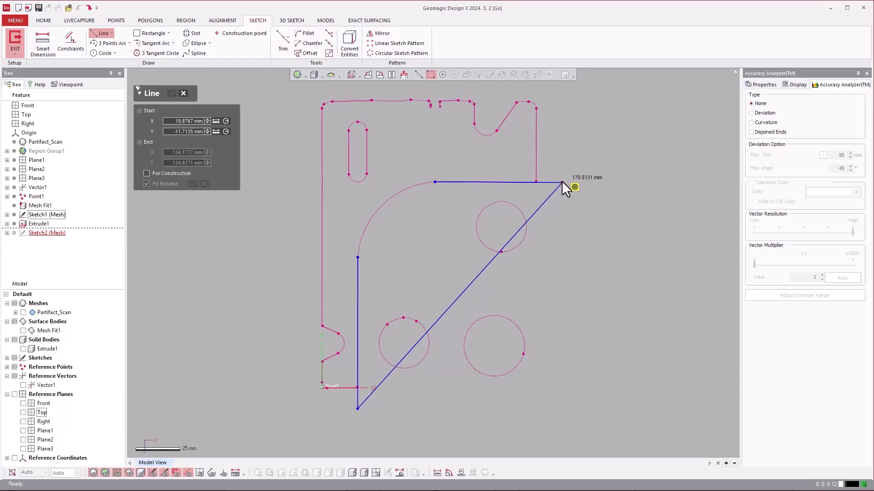
{"action": "left_click", "coordinate": [562, 409]}
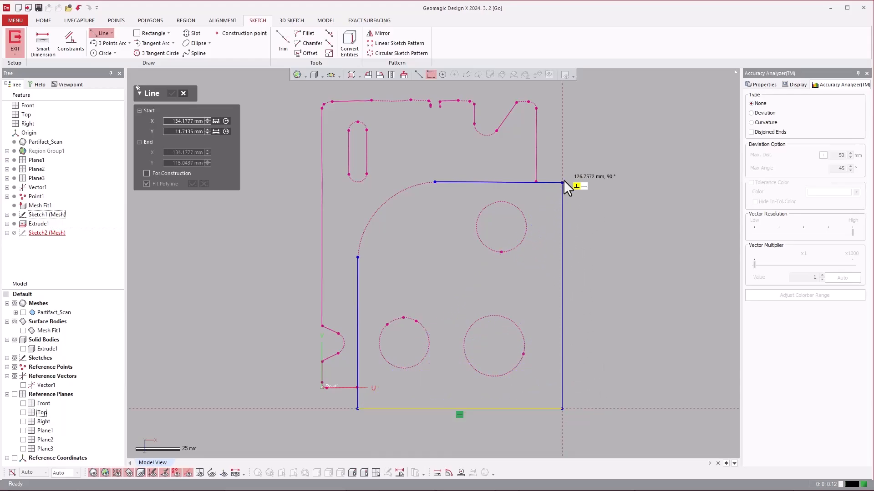
{"action": "left_click", "coordinate": [563, 182]}
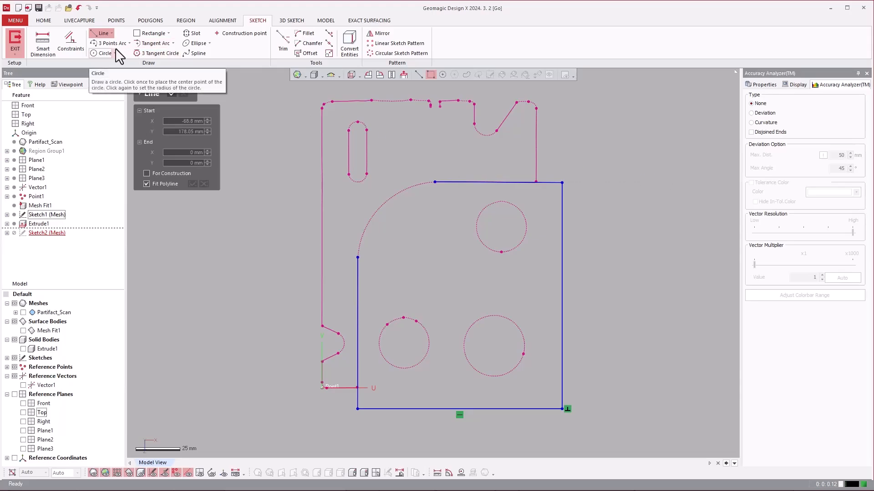
Draw a tangent arc from the fitted vertical line's upper end to the inner end of the fitted horizontal line.
{"action": "left_click", "coordinate": [144, 44]}
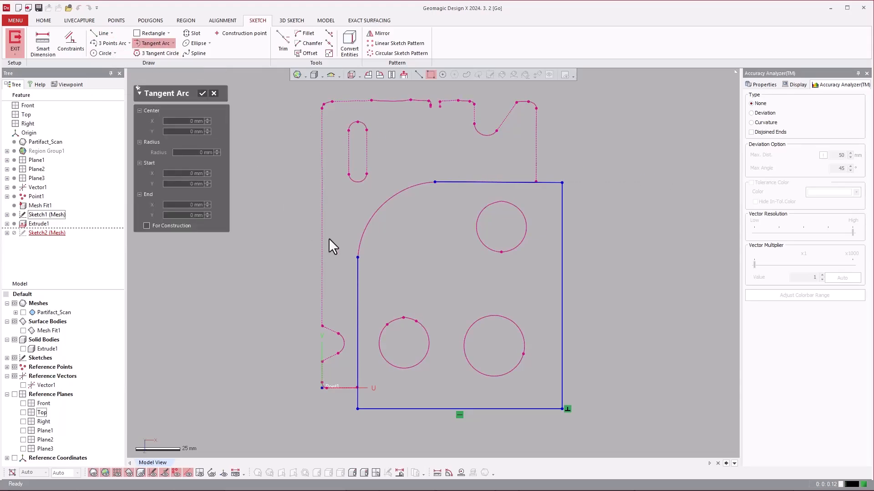
{"action": "left_click", "coordinate": [357, 257]}
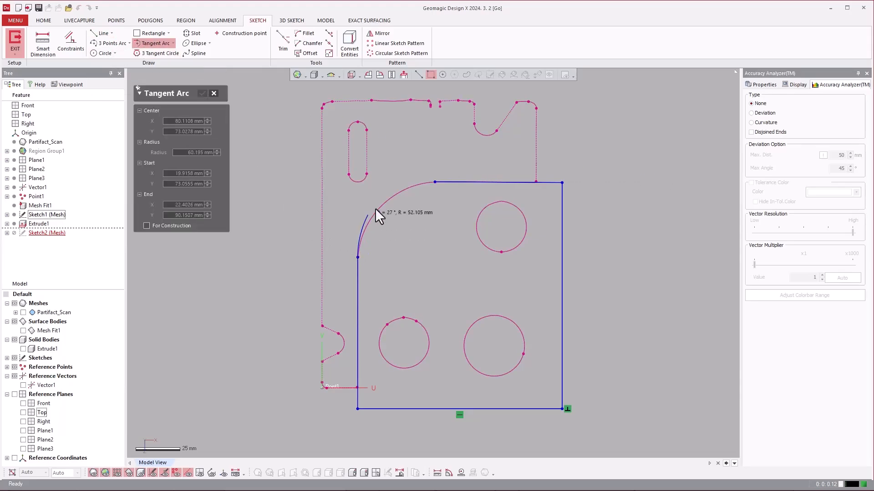
{"action": "left_click", "coordinate": [435, 182]}
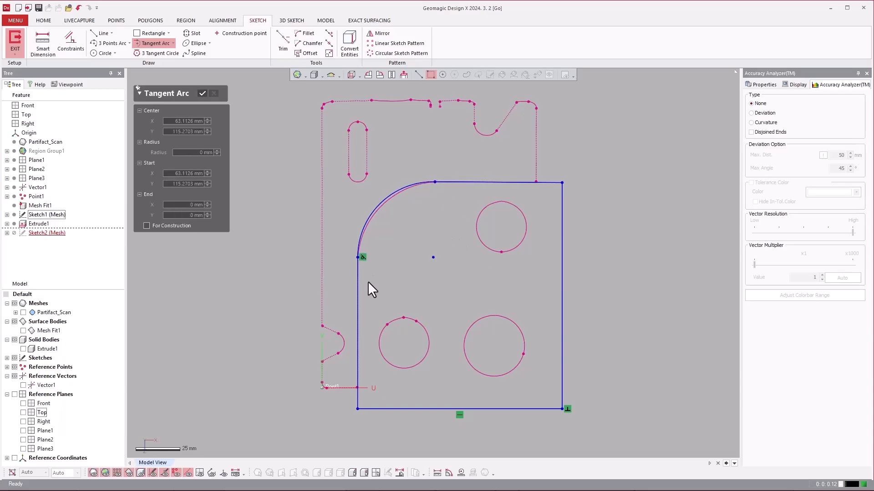
{"action": "left_click", "coordinate": [201, 94]}
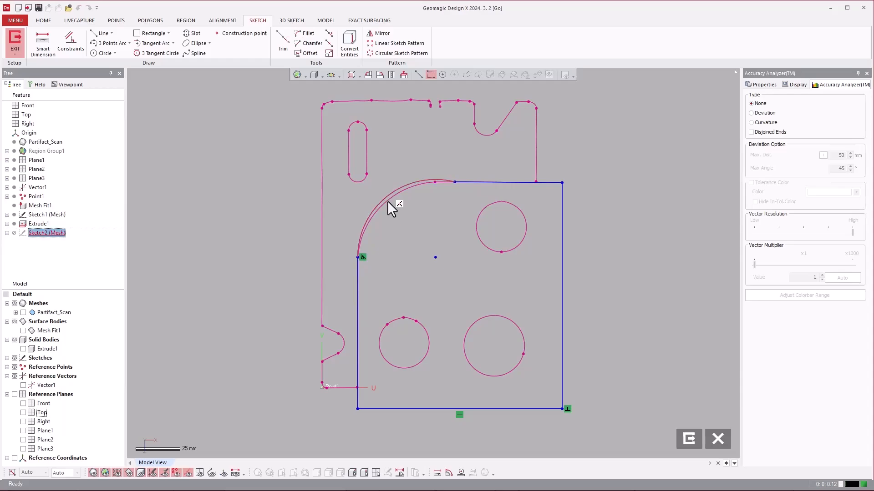
Adjust the arc and its endpoints to follow the pocket's curved section, and constrain it tangent to the horizontal line.
{"action": "left_click_drag", "start_coordinate": [406, 187], "coordinate": [436, 186]}
{"action": "left_click_drag", "start_coordinate": [357, 256], "coordinate": [359, 263]}
{"action": "left_click", "coordinate": [388, 206]}
{"action": "left_click", "coordinate": [455, 182]}
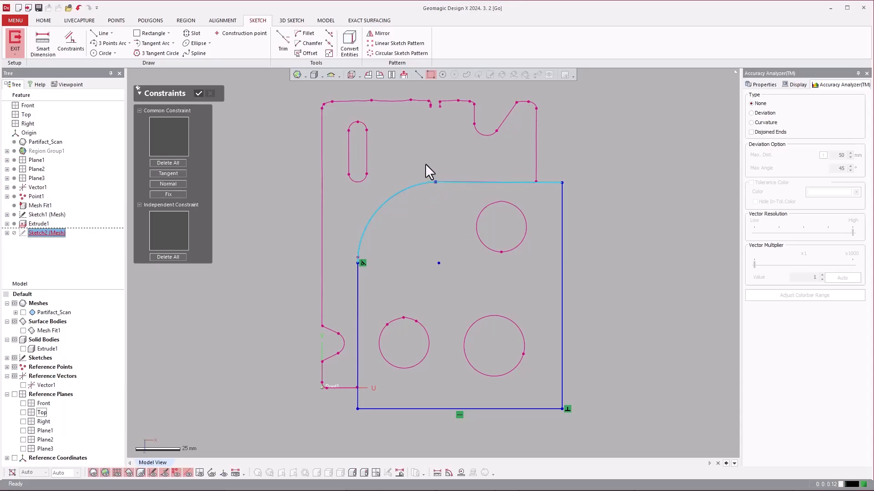
{"action": "left_click", "coordinate": [168, 173]}
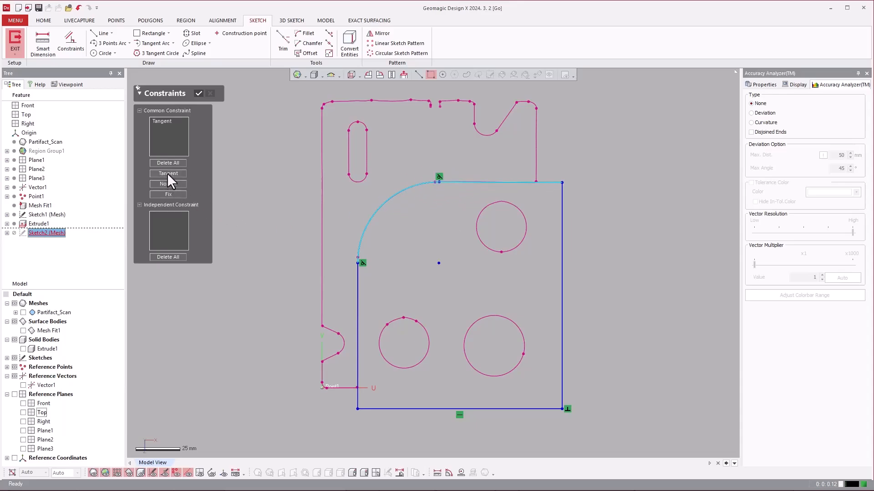
{"action": "left_click", "coordinate": [199, 93]}
Dimension the radius of the tangent arc at the pocket corner.
{"action": "left_click", "coordinate": [44, 43]}
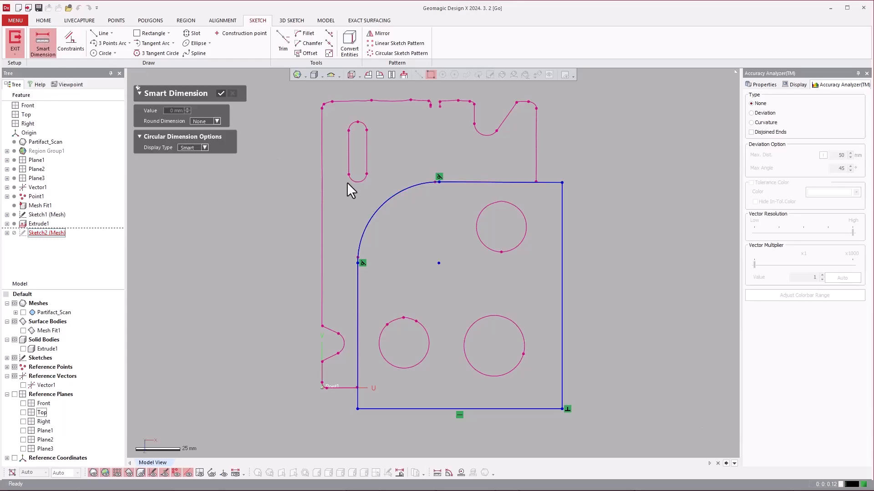
{"action": "left_click", "coordinate": [383, 203]}
{"action": "left_click", "coordinate": [281, 206]}
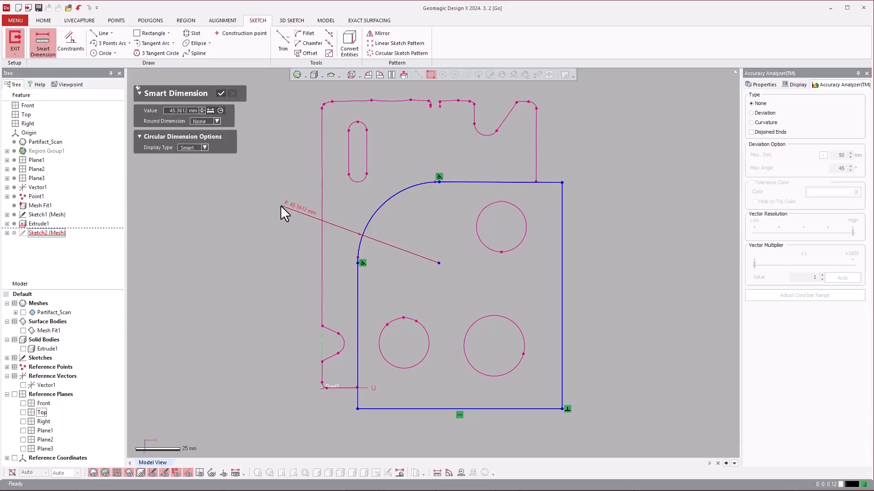
Set the pocket corner arc's radius to 45 mm.
{"action": "double_click", "coordinate": [299, 208]}
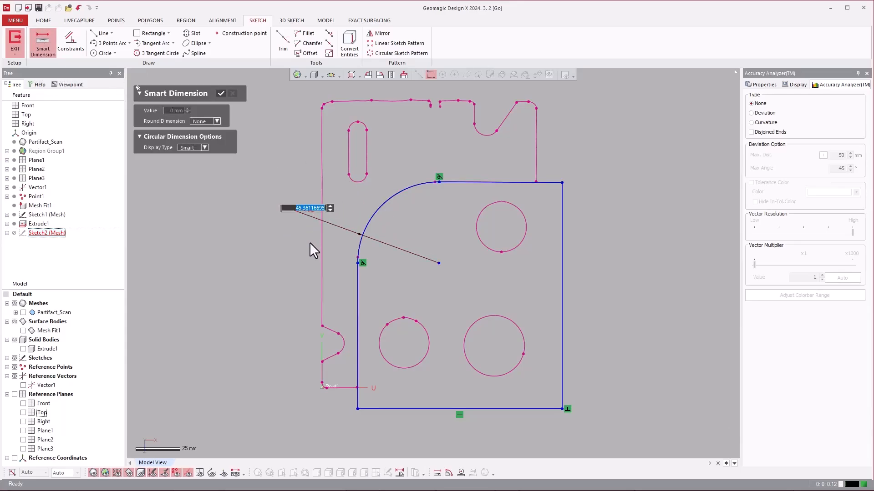
{"action": "type", "text": "45"}
{"action": "key", "text": "Return"}
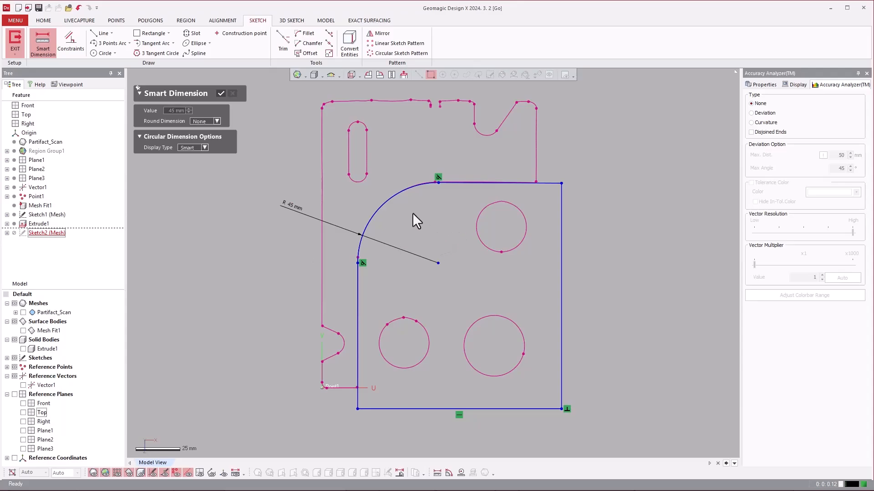
{"action": "left_click", "coordinate": [221, 93]}
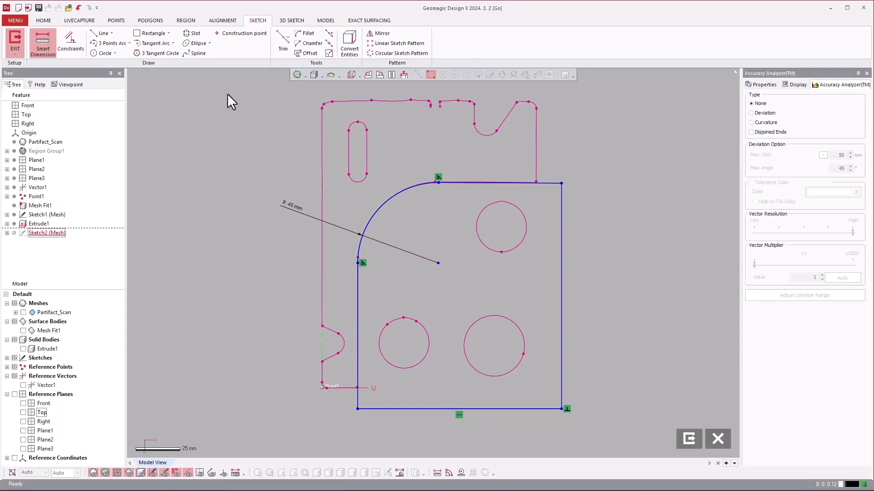
Constrain the straight line below the corner arc vertical and the pocket's upper line horizontal.
{"action": "left_click", "coordinate": [460, 182]}
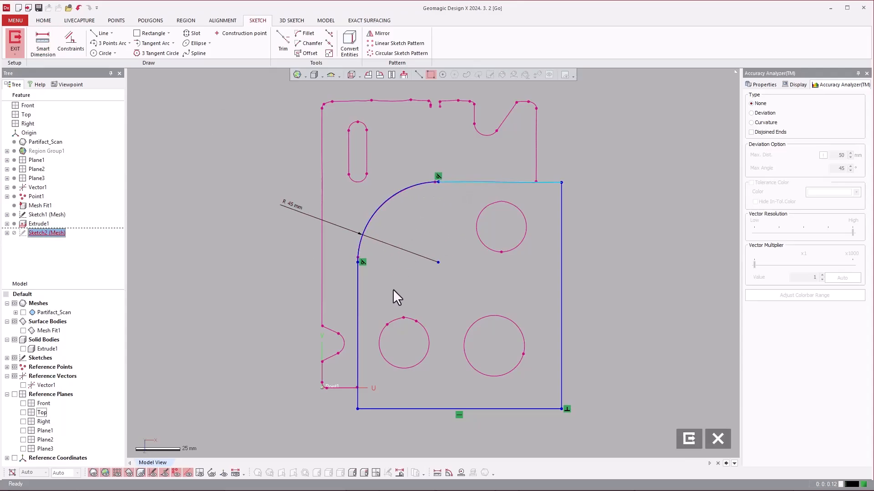
{"action": "mouse_move", "coordinate": [358, 288]}
{"action": "left_mouse_down"}
{"action": "mouse_move", "coordinate": [367, 287]}
{"action": "mouse_move", "coordinate": [360, 289]}
{"action": "left_mouse_up"}
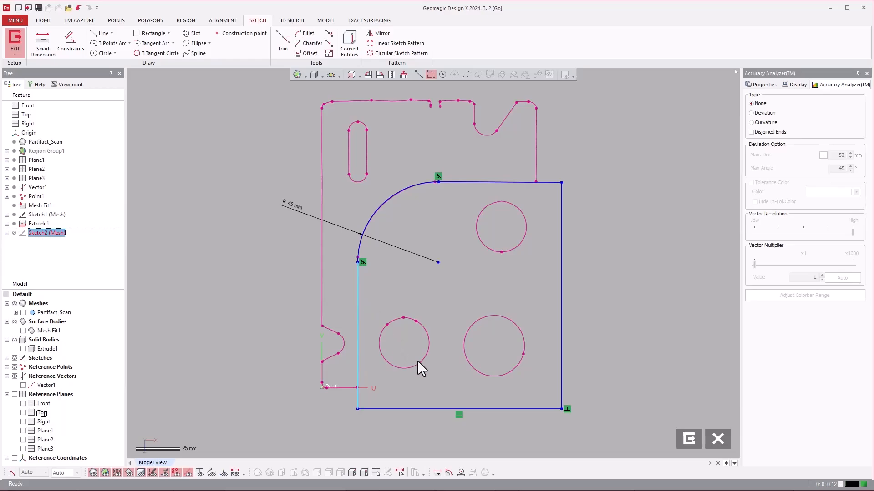
{"action": "left_click", "coordinate": [274, 252]}
{"action": "double_click", "coordinate": [357, 282]}
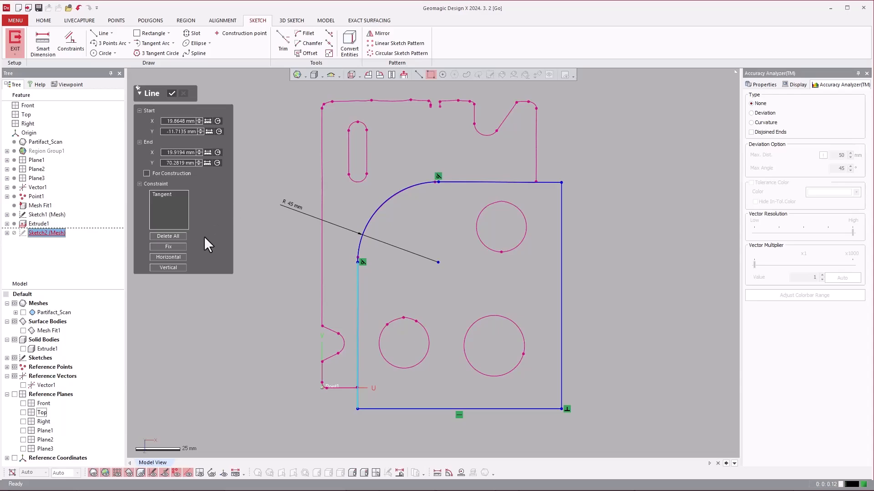
{"action": "left_click", "coordinate": [171, 268]}
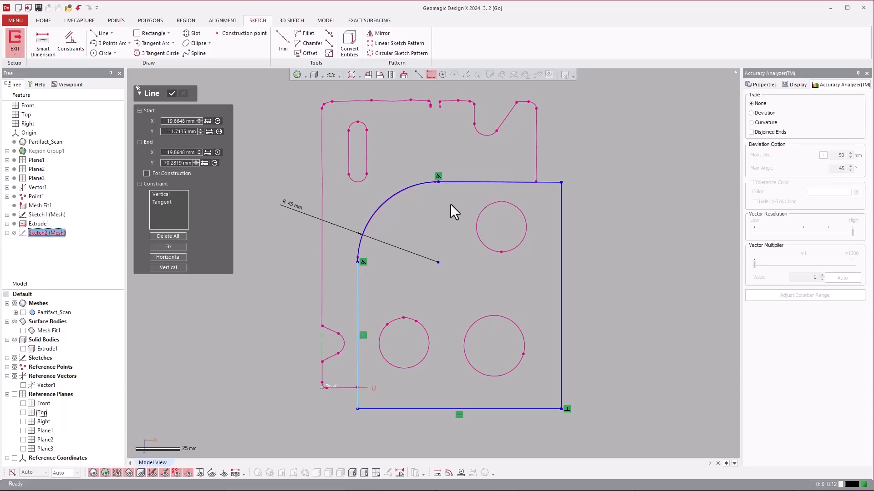
{"action": "double_click", "coordinate": [472, 182]}
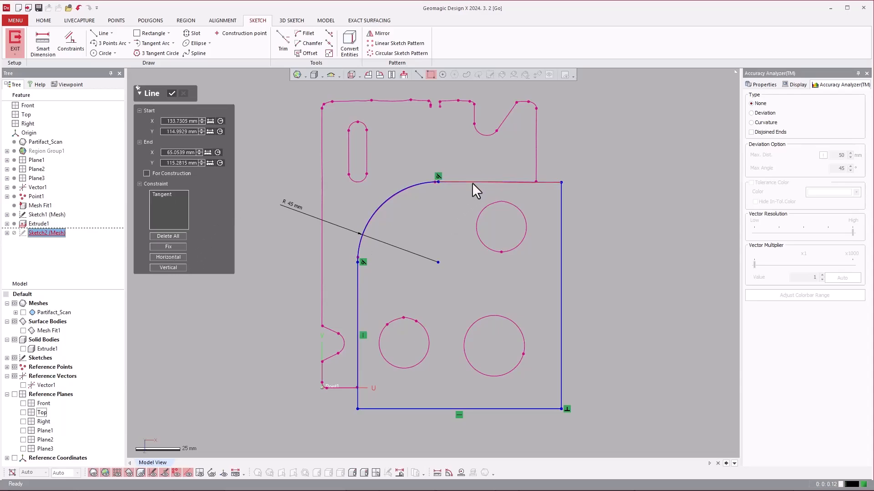
{"action": "left_click", "coordinate": [173, 257]}
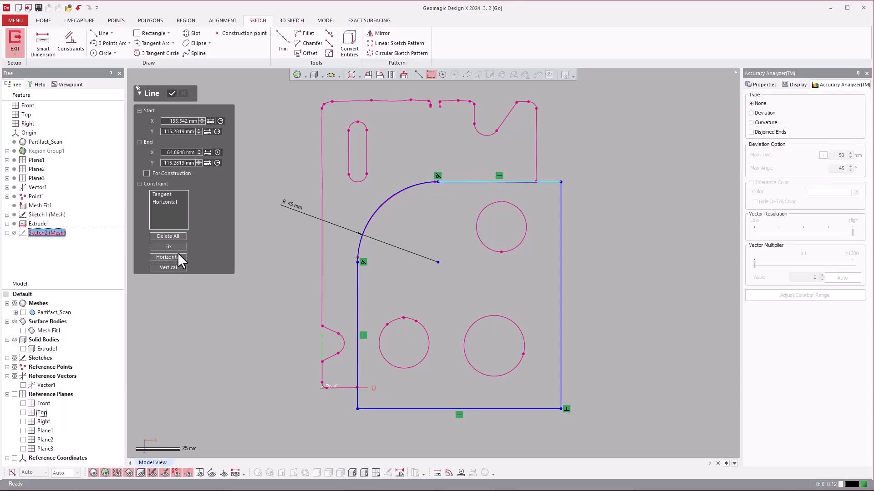
{"action": "left_click", "coordinate": [170, 93]}
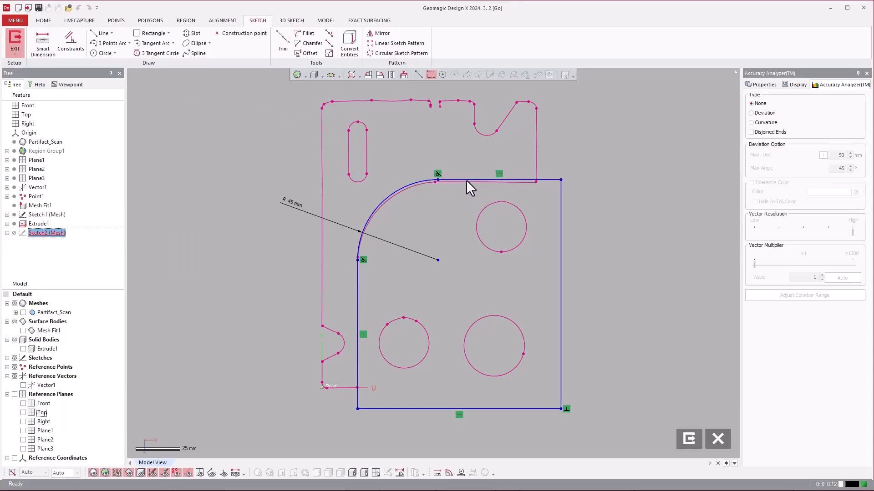
Shift the constrained pocket profile back onto the mesh section lines and finish the sketch.
{"action": "left_click_drag", "start_coordinate": [359, 296], "coordinate": [356, 295]}
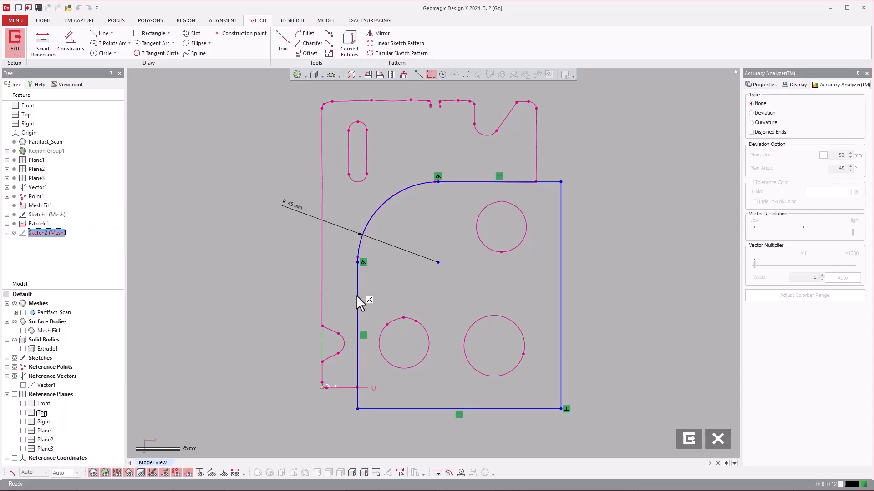
{"action": "left_click", "coordinate": [252, 225]}
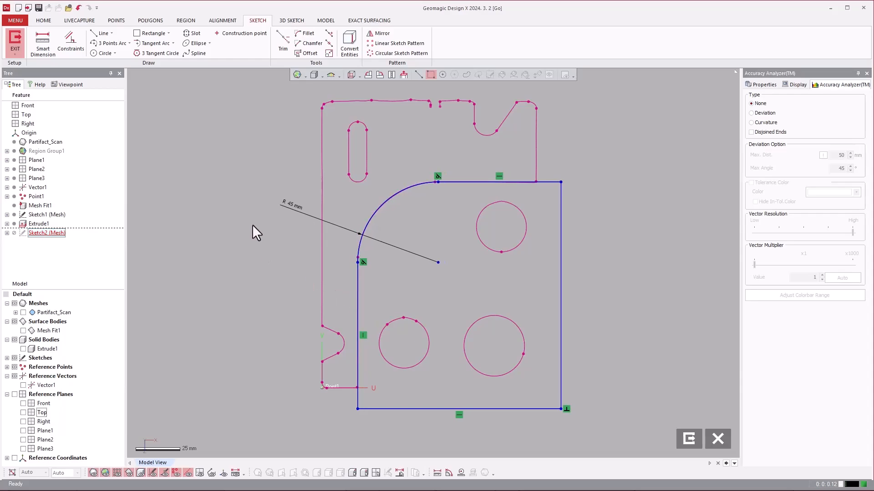
{"action": "left_click", "coordinate": [13, 42]}
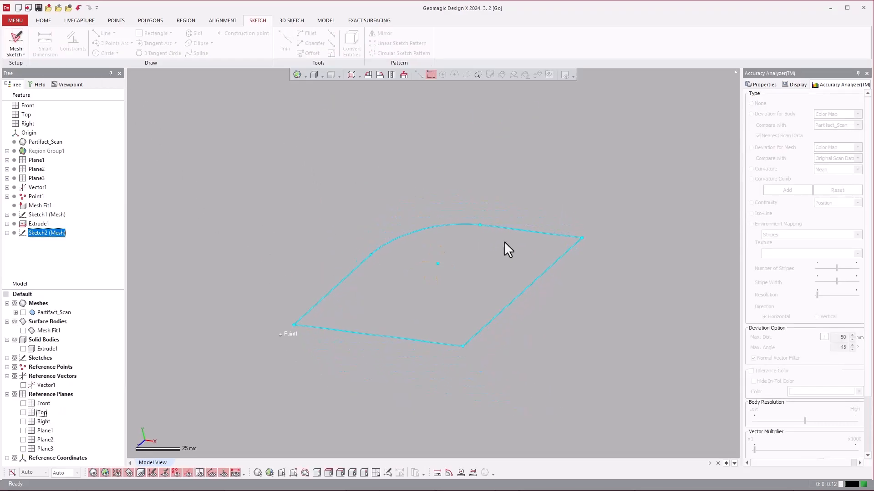
Show the Extrude1 solid body and cut the pocket from it by extruding the Sketch2 profile 41 mm upward with a blind depth.
{"action": "left_click", "coordinate": [24, 349]}
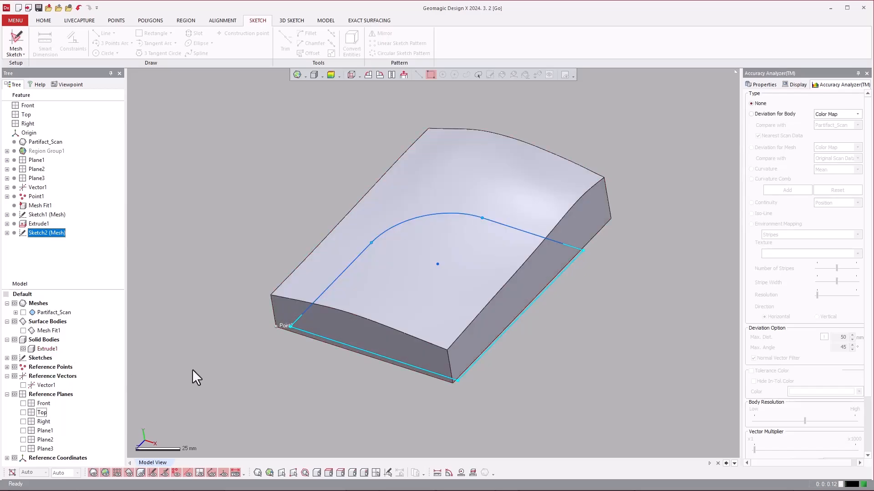
{"action": "left_click", "coordinate": [326, 21]}
{"action": "left_click", "coordinate": [15, 40]}
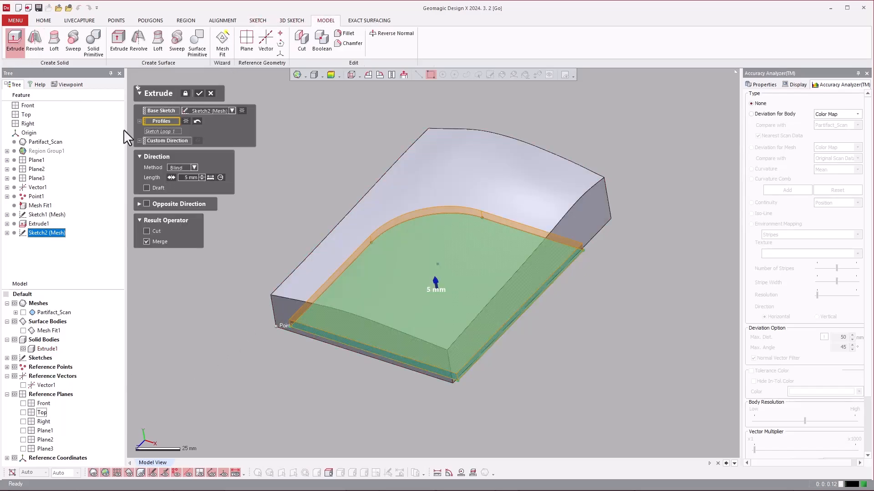
{"action": "left_click", "coordinate": [146, 232]}
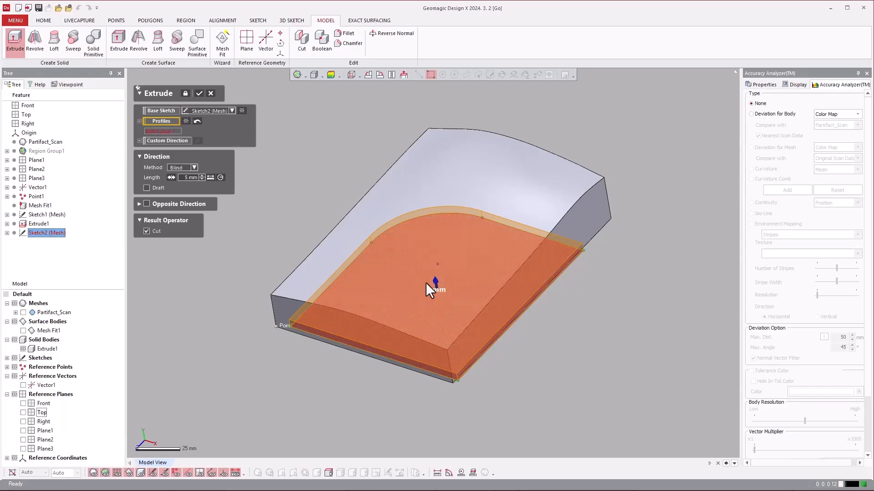
{"action": "left_click_drag", "start_coordinate": [435, 283], "coordinate": [426, 231]}
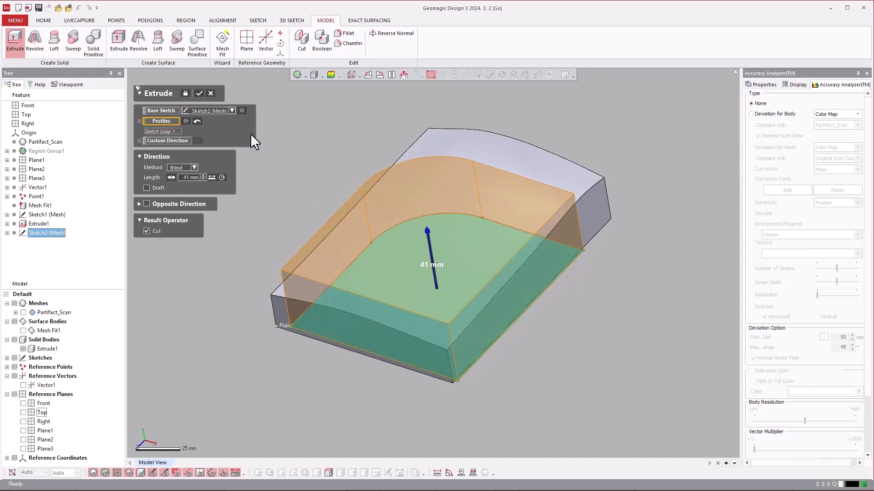
{"action": "left_click", "coordinate": [199, 93]}
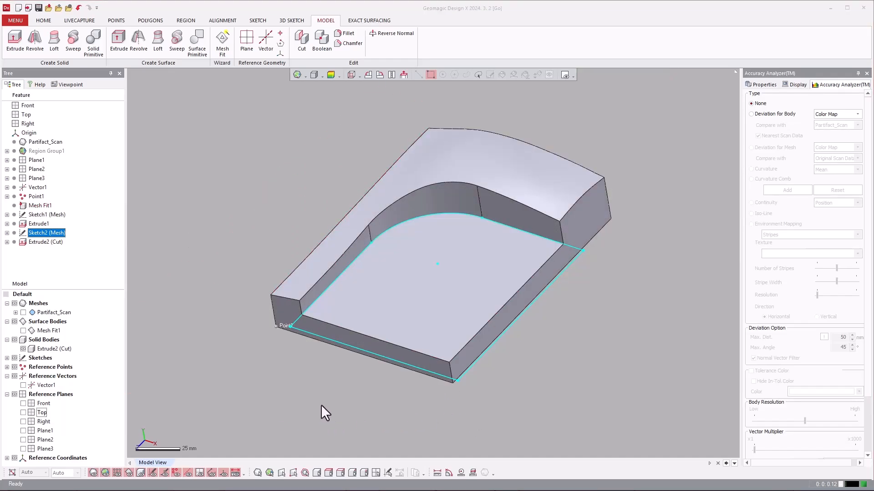
Show the Partifact_Scan mesh over the cut body to compare the pocket with the scan.
{"action": "mouse_move", "coordinate": [321, 405]}
{"action": "right_mouse_down"}
{"action": "mouse_move", "coordinate": [393, 384]}
{"action": "mouse_move", "coordinate": [451, 337]}
{"action": "mouse_move", "coordinate": [457, 245]}
{"action": "mouse_move", "coordinate": [483, 203]}
{"action": "right_mouse_up"}
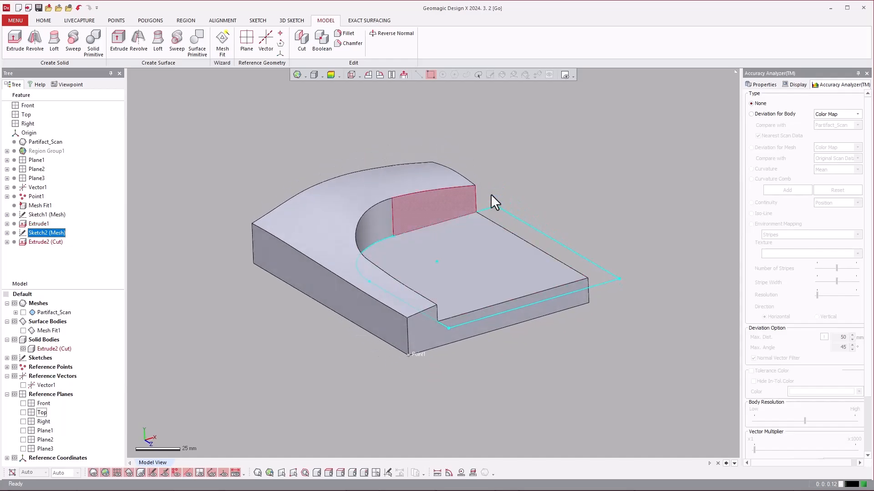
{"action": "left_click", "coordinate": [488, 177]}
{"action": "right_click_drag", "start_coordinate": [344, 189], "coordinate": [351, 228]}
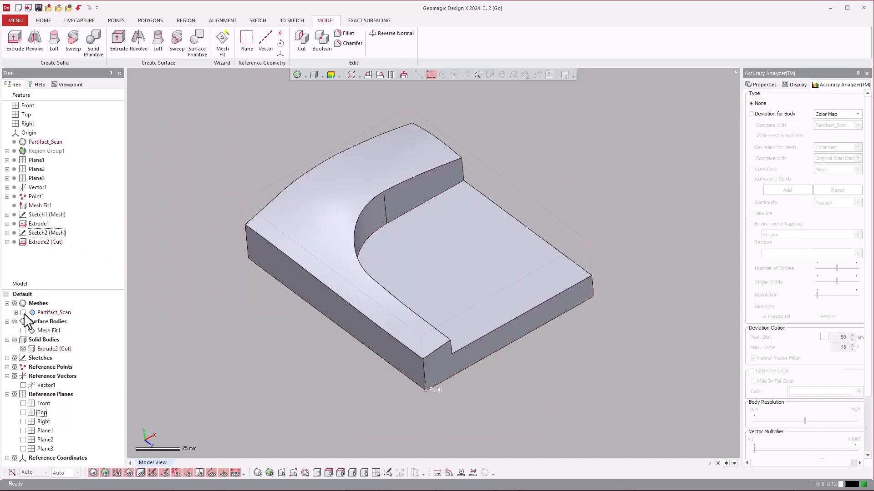
{"action": "left_click", "coordinate": [23, 312]}
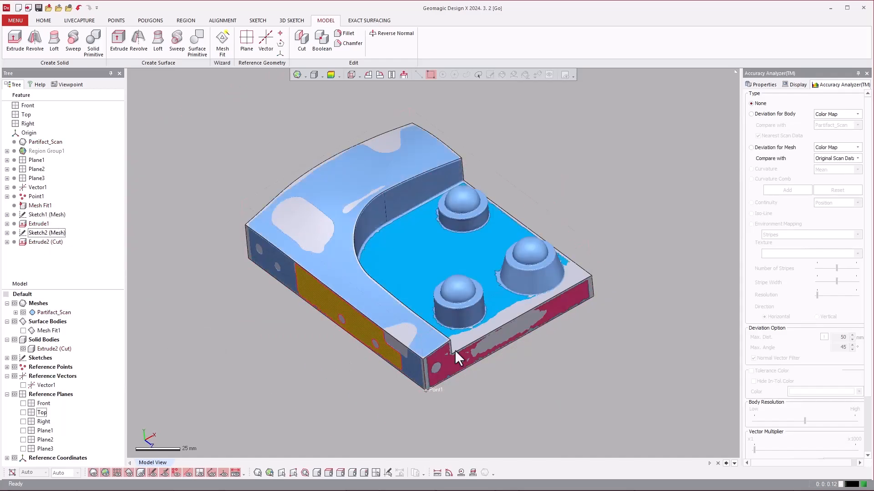
{"action": "left_click", "coordinate": [534, 343]}
{"action": "scroll", "coordinate": [534, 343], "scroll_direction": "up", "scroll_amount": 2}
{"action": "right_click_drag", "start_coordinate": [521, 342], "coordinate": [481, 335], "text": "ctrl"}
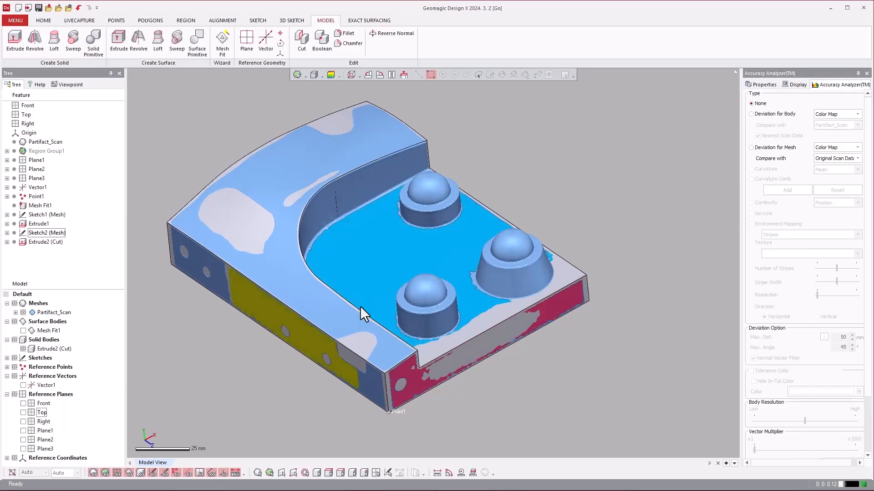
{"action": "right_click_drag", "start_coordinate": [312, 198], "coordinate": [327, 181]}
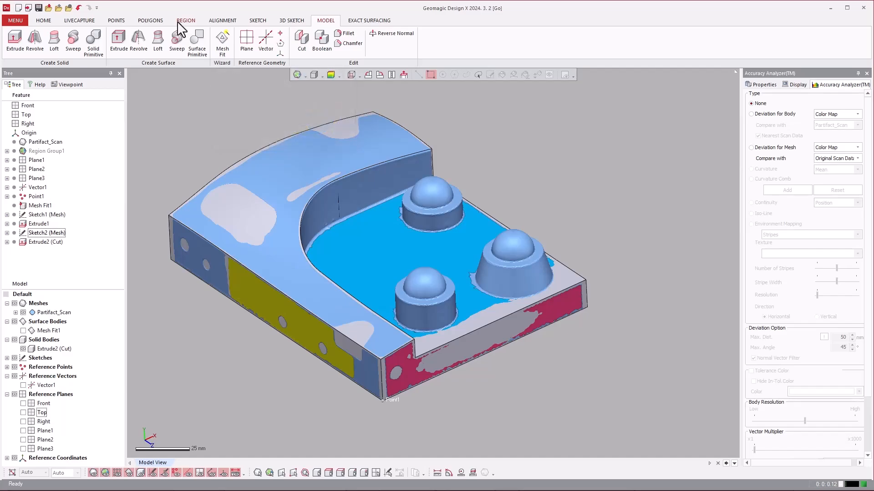
Insert a mesh region on the side wall of the straight cylindrical boss nearest the pocket's open front corner.
{"action": "left_click", "coordinate": [43, 20]}
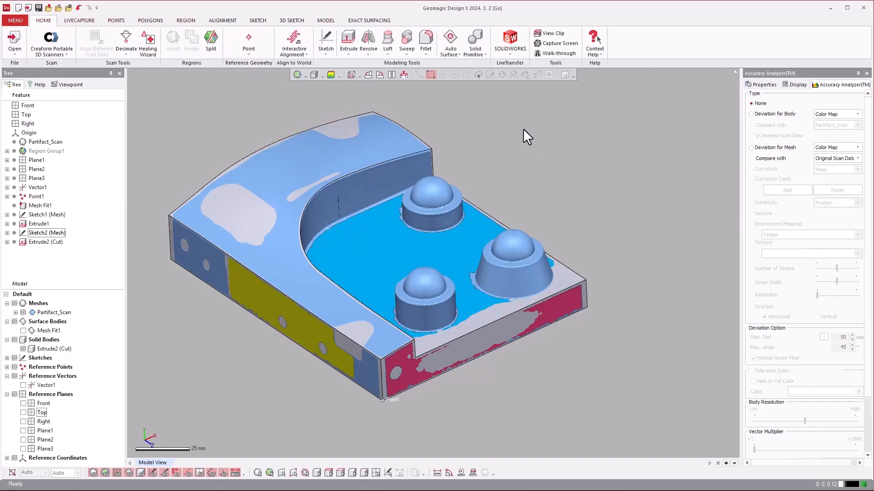
{"action": "left_click", "coordinate": [50, 314]}
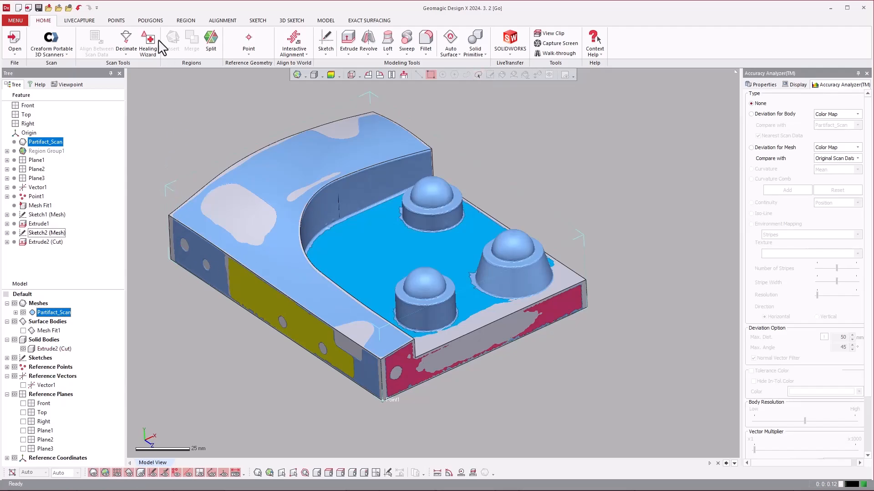
{"action": "left_click", "coordinate": [150, 20]}
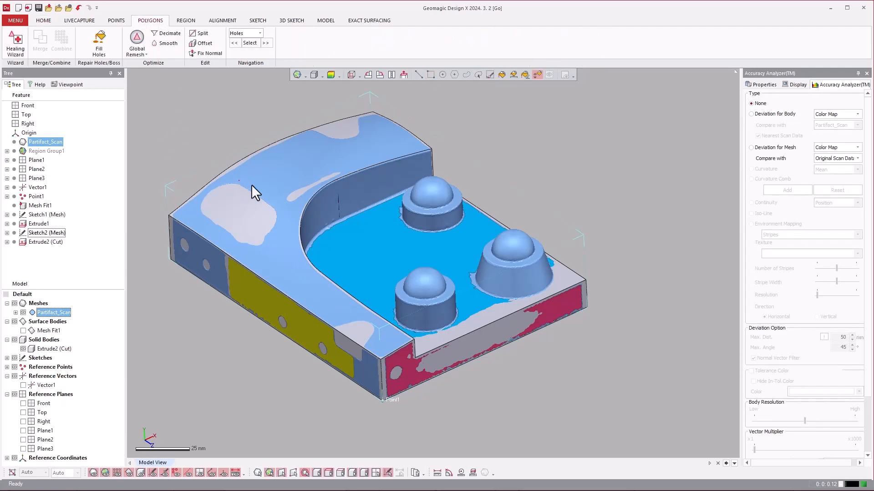
{"action": "left_click", "coordinate": [428, 318]}
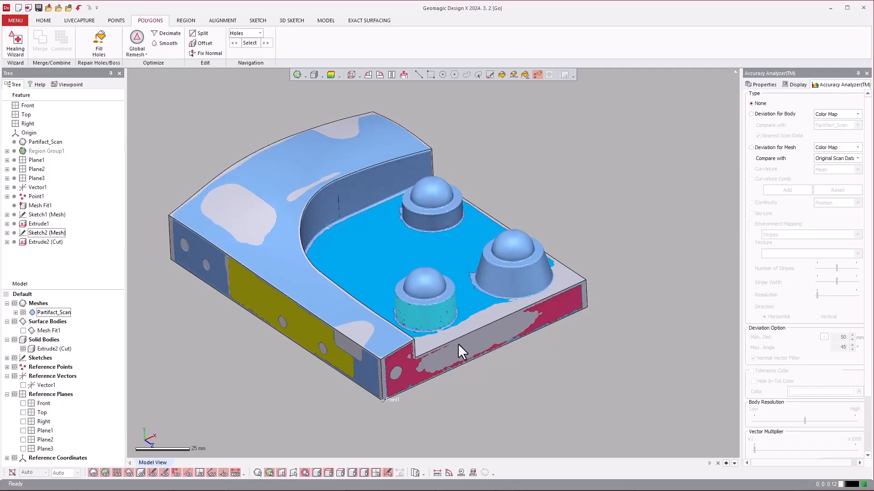
{"action": "scroll", "coordinate": [458, 344], "scroll_direction": "up", "scroll_amount": 5}
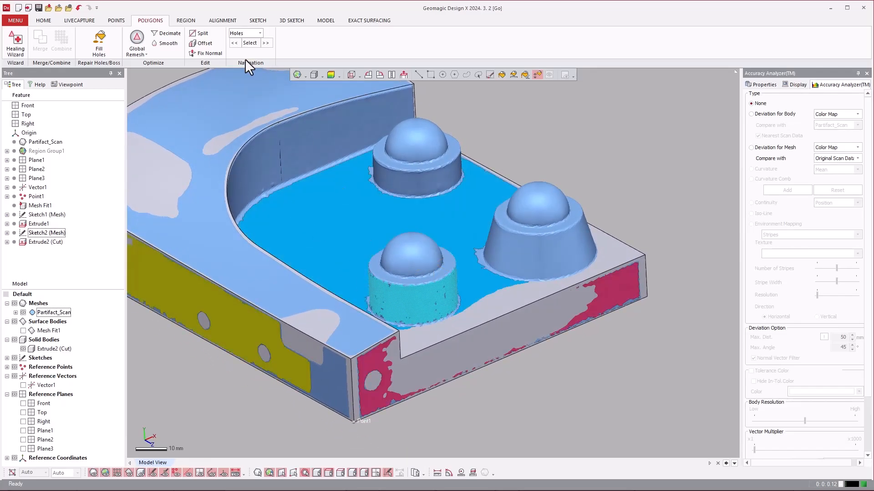
{"action": "left_click", "coordinate": [186, 21]}
{"action": "left_click", "coordinate": [55, 45]}
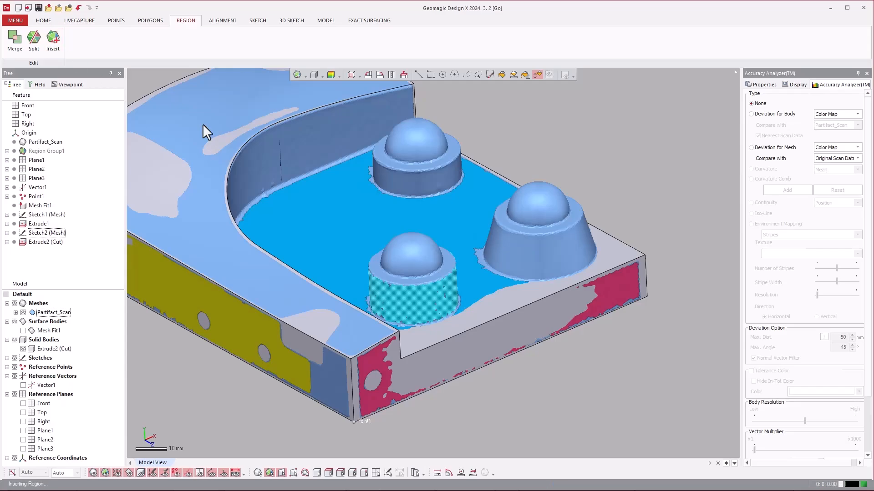
Insert separate mesh regions on the tapered boss's conical side wall and its dome.
{"action": "left_click", "coordinate": [542, 256]}
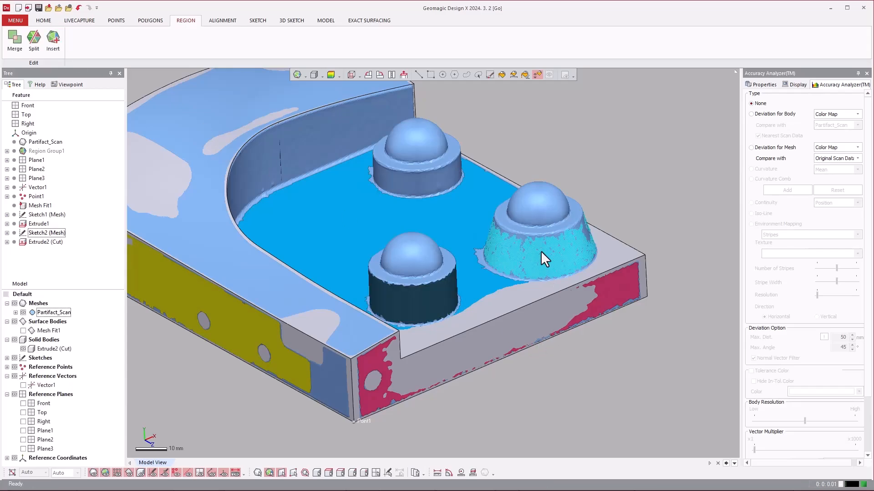
{"action": "left_click", "coordinate": [53, 40]}
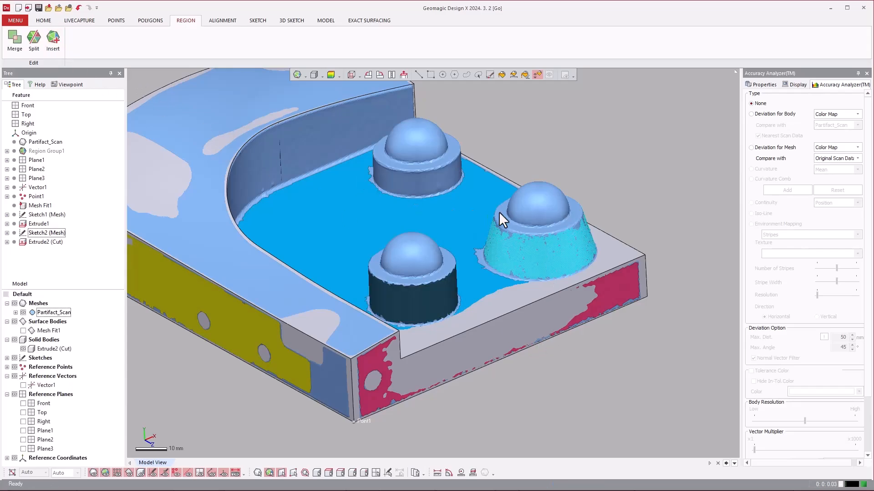
{"action": "left_click", "coordinate": [53, 38]}
Insert mesh regions on the front cylindrical boss's dome and on the rear cylindrical boss's side wall and dome.
{"action": "left_click", "coordinate": [419, 254]}
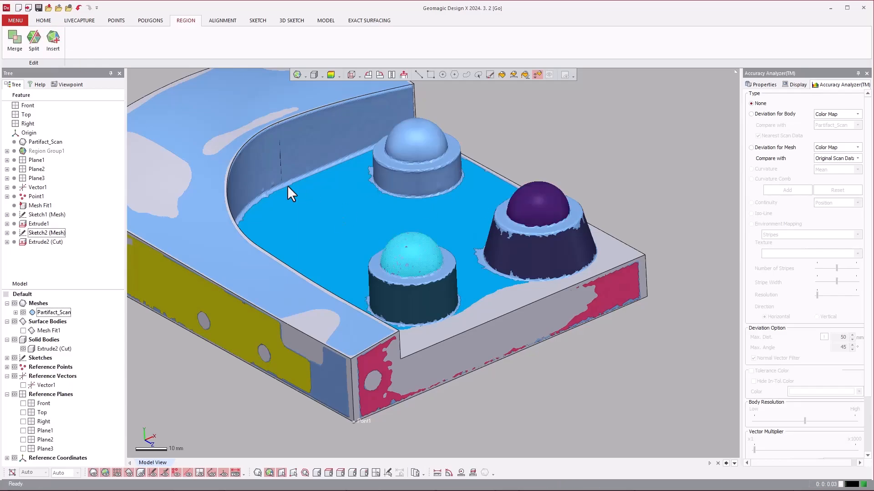
{"action": "left_click", "coordinate": [59, 42]}
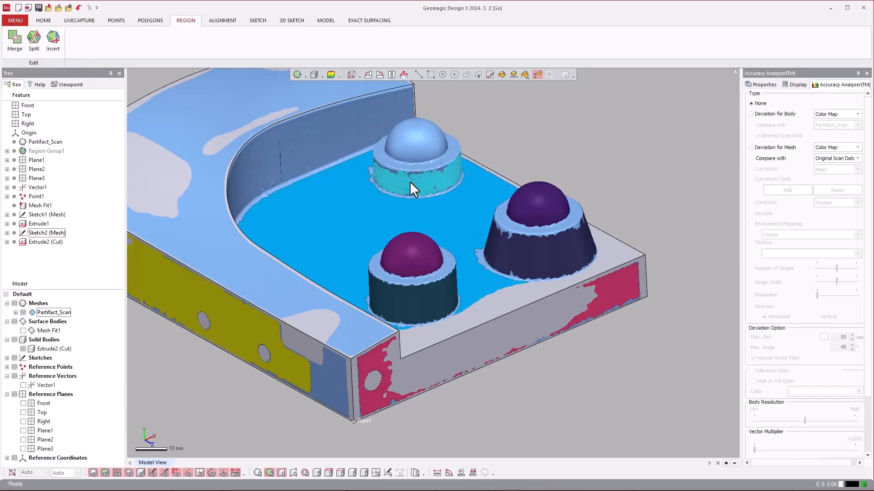
{"action": "left_click", "coordinate": [54, 41]}
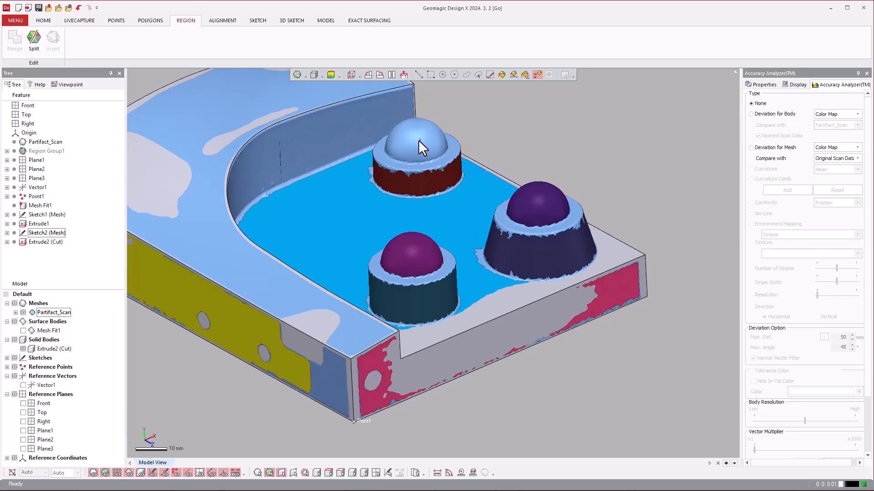
{"action": "left_click", "coordinate": [418, 139]}
{"action": "left_click", "coordinate": [63, 44]}
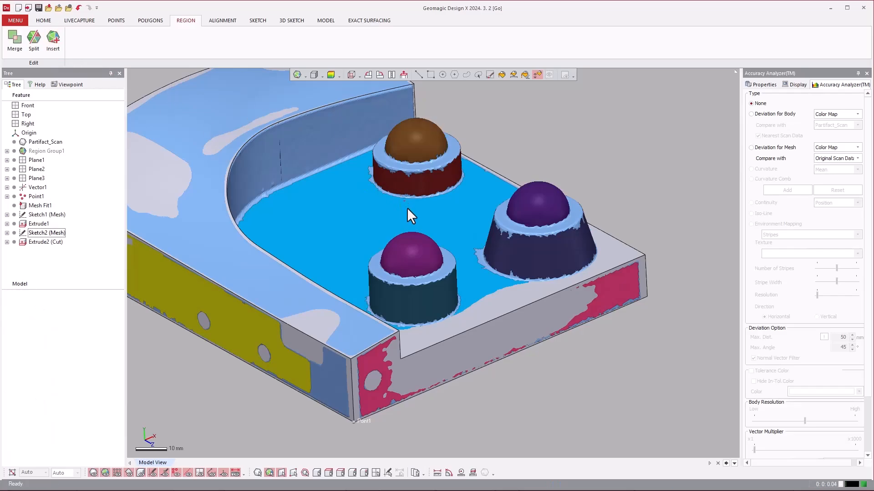
Insert separate mesh regions on the flat ring-shaped top faces of the three domed bosses.
{"action": "right_click_drag", "start_coordinate": [408, 214], "coordinate": [415, 272]}
{"action": "left_click", "coordinate": [381, 316]}
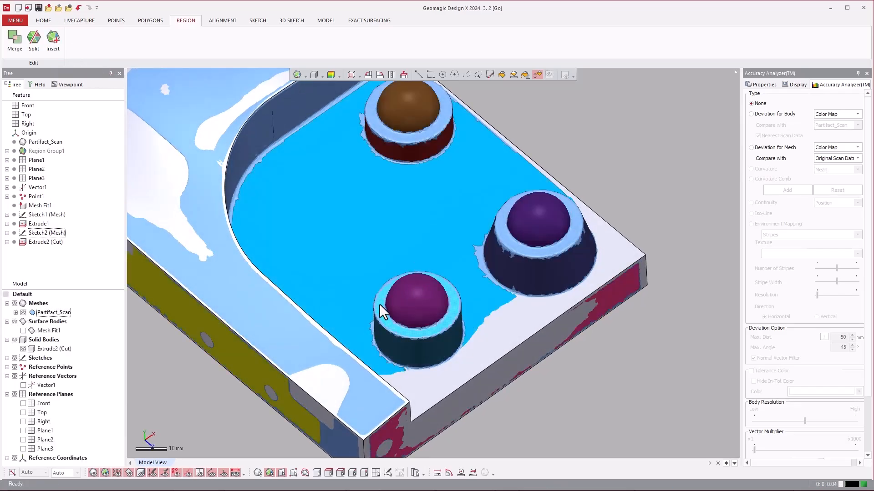
{"action": "left_click", "coordinate": [54, 41]}
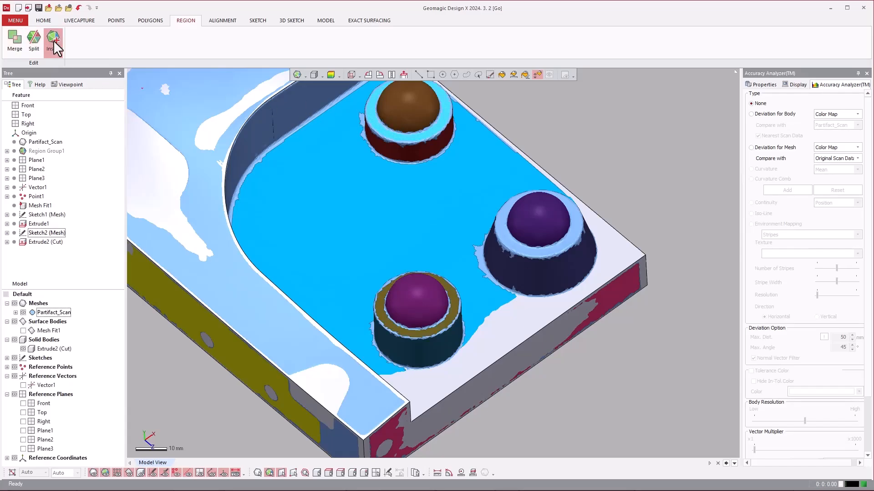
{"action": "left_click", "coordinate": [53, 40]}
{"action": "left_click", "coordinate": [499, 230]}
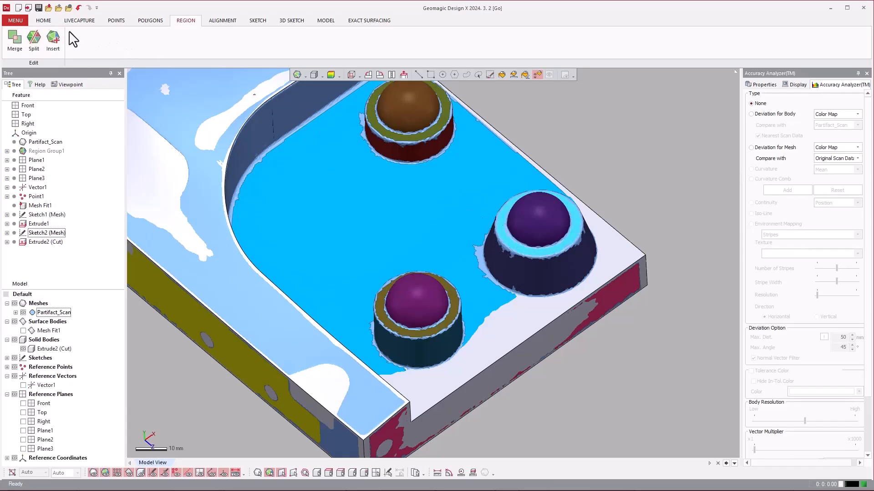
{"action": "left_click", "coordinate": [53, 40]}
Hide the Extrude2 (Cut) solid body, leaving the Partifact_Scan mesh shown.
{"action": "scroll", "coordinate": [517, 313], "scroll_direction": "down", "scroll_amount": 4}
{"action": "right_click_drag", "start_coordinate": [352, 357], "coordinate": [328, 291]}
{"action": "scroll", "coordinate": [328, 292], "scroll_direction": "up", "scroll_amount": 1}
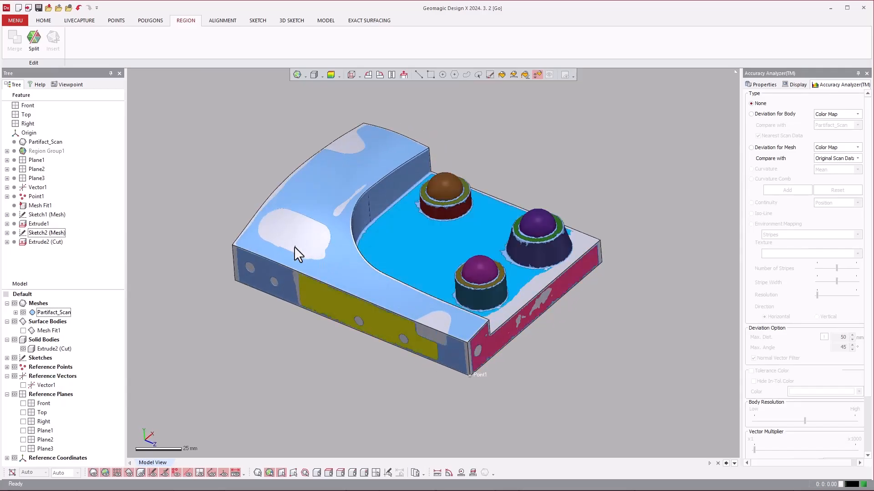
{"action": "left_click", "coordinate": [23, 349]}
{"action": "left_click", "coordinate": [23, 348]}
{"action": "scroll", "coordinate": [245, 263], "scroll_direction": "up", "scroll_amount": 4}
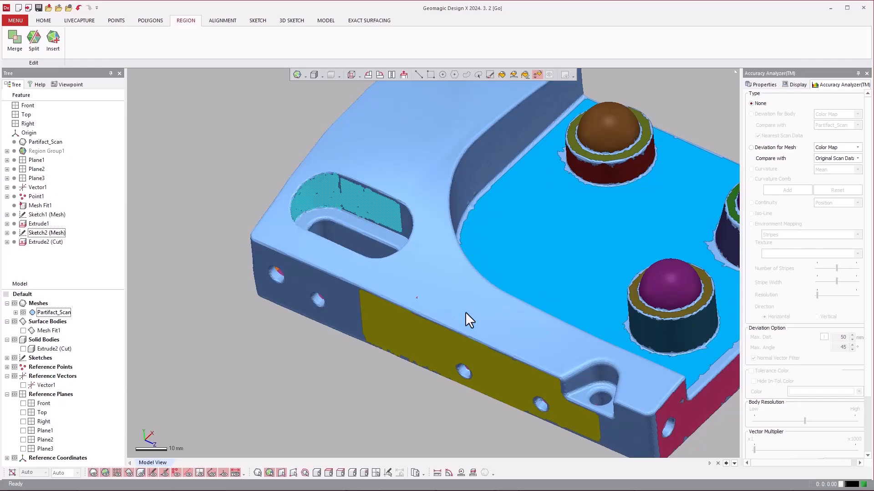
Insert separate mesh regions on the stepped slot's upper side wall and on its flat ledge.
{"action": "right_click_drag", "start_coordinate": [465, 312], "coordinate": [540, 231]}
{"action": "scroll", "coordinate": [541, 231], "scroll_direction": "up", "scroll_amount": 3}
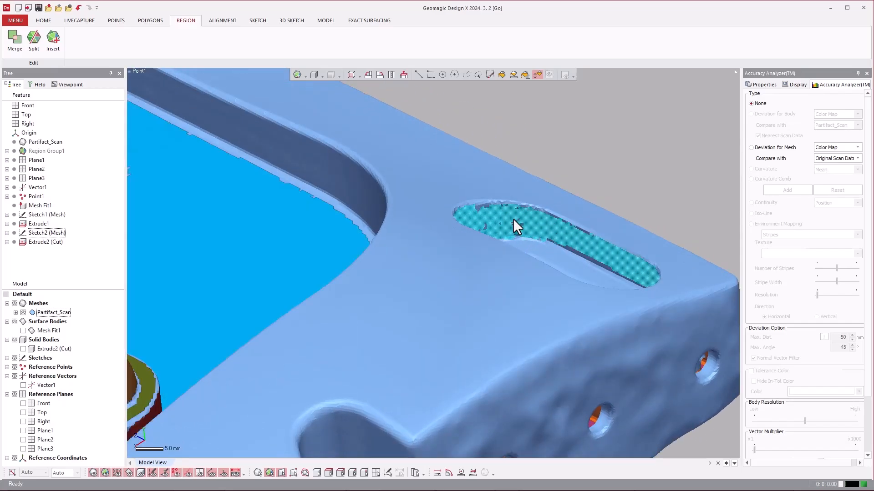
{"action": "left_click", "coordinate": [50, 48]}
{"action": "right_click_drag", "start_coordinate": [623, 283], "coordinate": [502, 323]}
{"action": "left_click", "coordinate": [458, 283]}
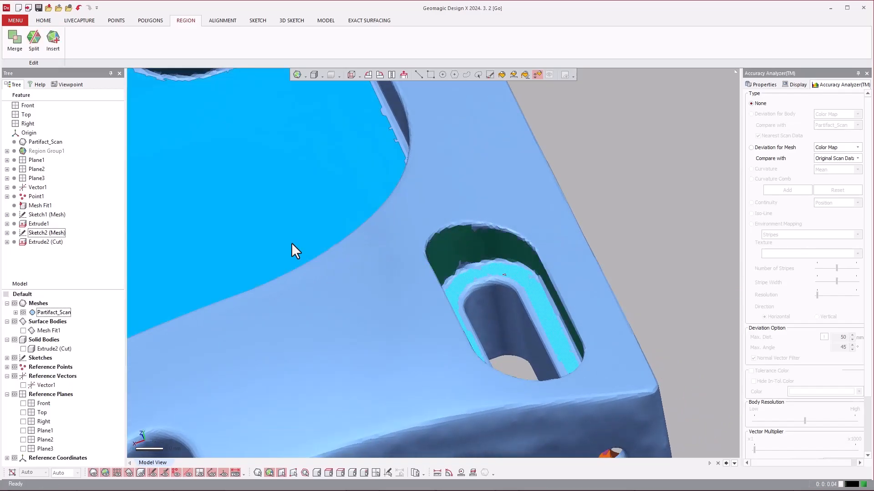
{"action": "left_click", "coordinate": [53, 39]}
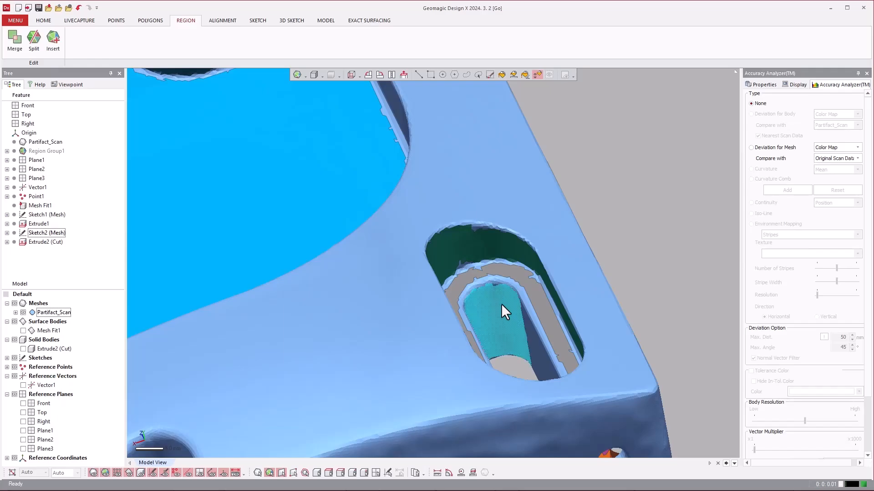
Insert a mesh region on the inner wall of the through-slot below the ledge.
{"action": "right_click_drag", "start_coordinate": [501, 304], "coordinate": [355, 163]}
{"action": "left_click", "coordinate": [334, 132]}
{"action": "right_click_drag", "start_coordinate": [558, 234], "coordinate": [218, 191]}
Insert a mesh region on the hole wall in the triangular notch at the corner opposite the slot.
{"action": "right_click_drag", "start_coordinate": [336, 251], "coordinate": [509, 231]}
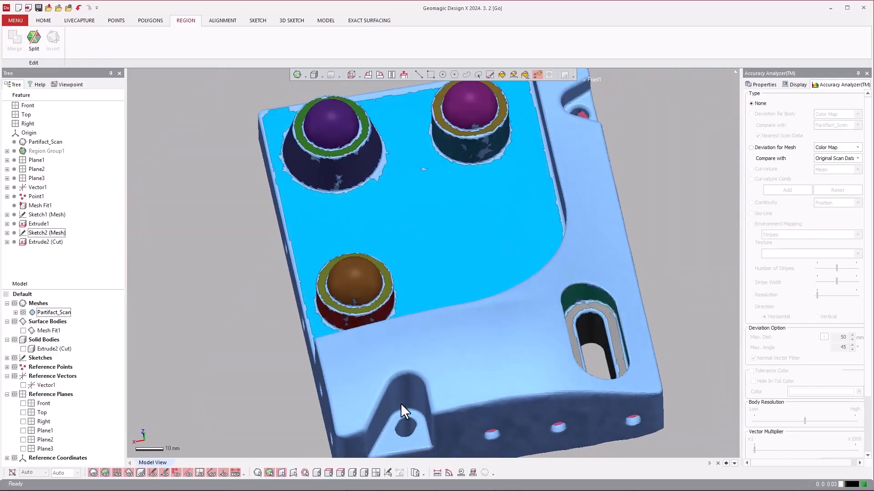
{"action": "right_click_drag", "start_coordinate": [400, 404], "coordinate": [448, 286], "text": "ctrl"}
{"action": "scroll", "coordinate": [459, 309], "scroll_direction": "up", "scroll_amount": 6}
{"action": "right_click_drag", "start_coordinate": [500, 343], "coordinate": [439, 417], "text": "ctrl"}
{"action": "left_click", "coordinate": [491, 269]}
{"action": "scroll", "coordinate": [440, 417], "scroll_direction": "down", "scroll_amount": 5}
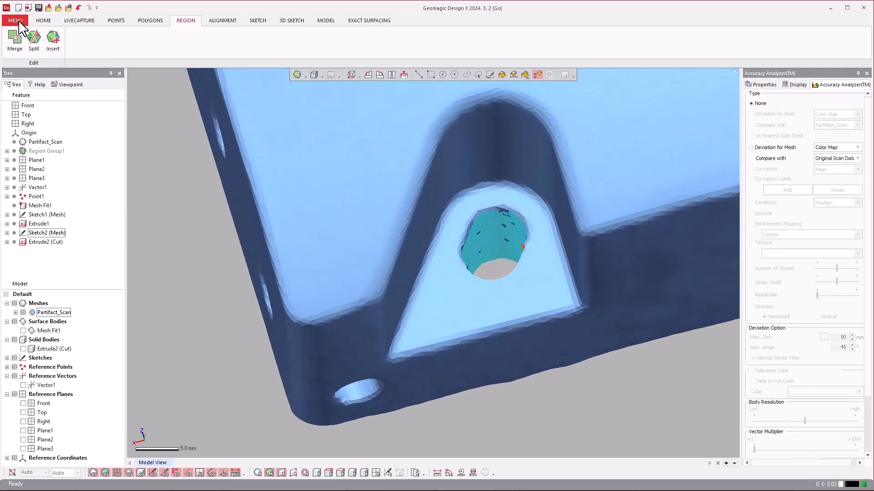
{"action": "left_click", "coordinate": [53, 40]}
Insert mesh regions on the flat floor of that notch and on the floor of the notch near Point1.
{"action": "scroll", "coordinate": [440, 286], "scroll_direction": "up", "scroll_amount": 2}
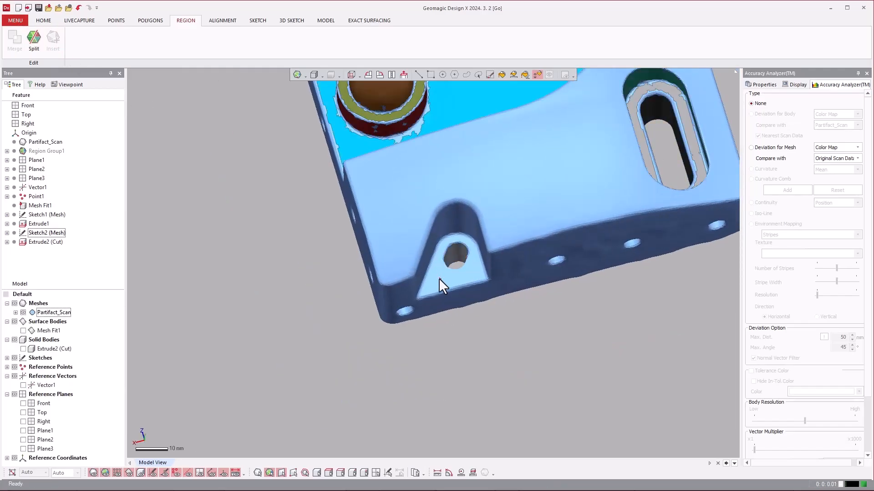
{"action": "left_click", "coordinate": [440, 272]}
{"action": "left_click", "coordinate": [52, 39]}
{"action": "right_click_drag", "start_coordinate": [536, 310], "coordinate": [484, 242]}
{"action": "left_click", "coordinate": [444, 308]}
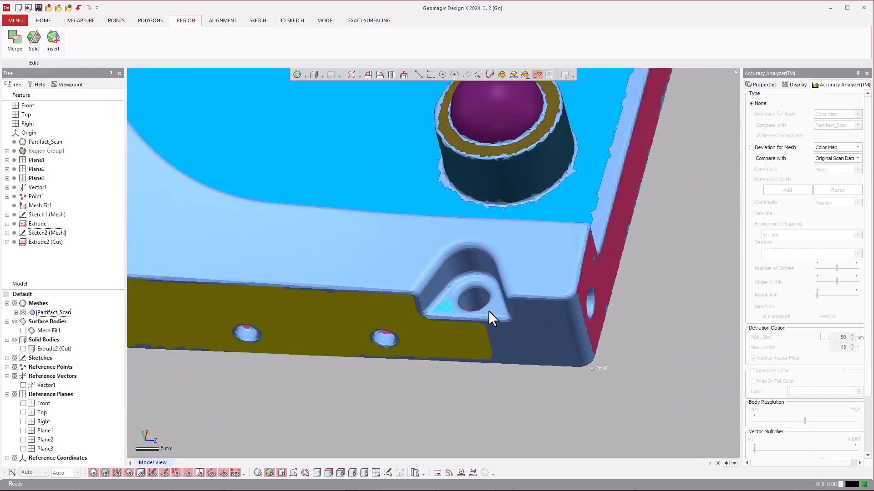
{"action": "left_click", "coordinate": [53, 40]}
Create a solid sphere primitive from the rear cylindrical boss's dome region using automatic shape extraction.
{"action": "scroll", "coordinate": [491, 278], "scroll_direction": "down", "scroll_amount": 4}
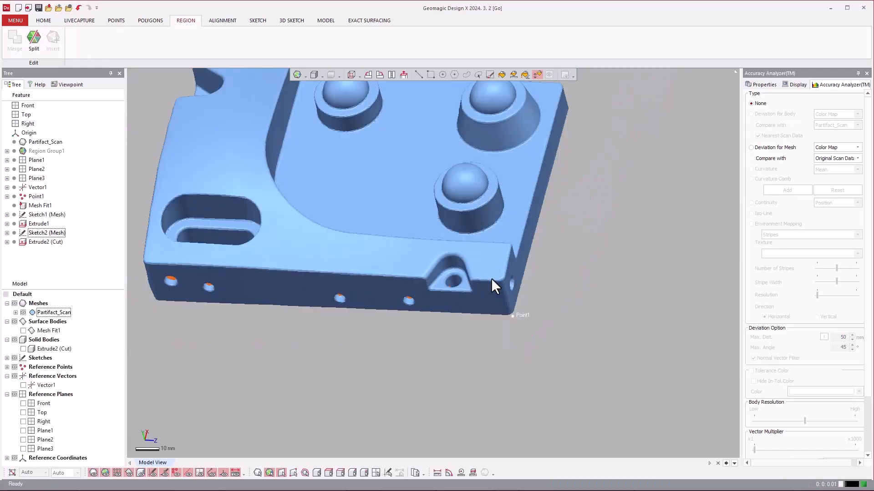
{"action": "right_click_drag", "start_coordinate": [365, 229], "coordinate": [373, 253]}
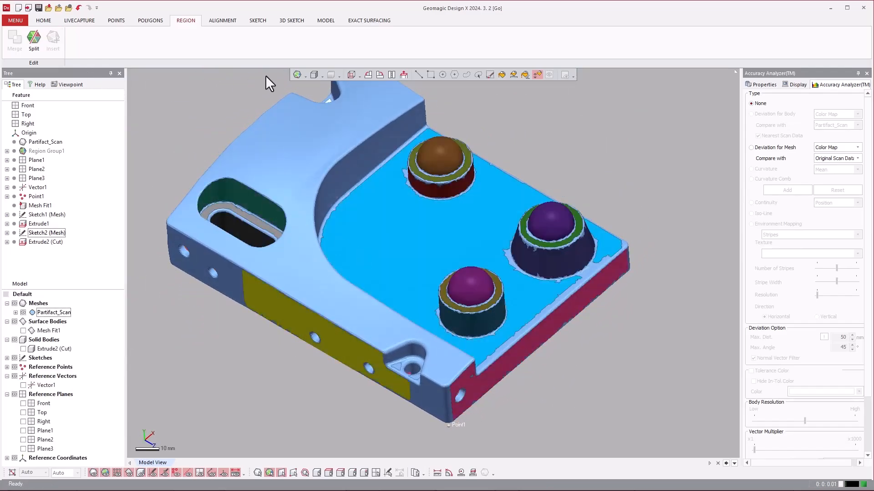
{"action": "left_click", "coordinate": [315, 22]}
{"action": "right_click", "coordinate": [436, 162]}
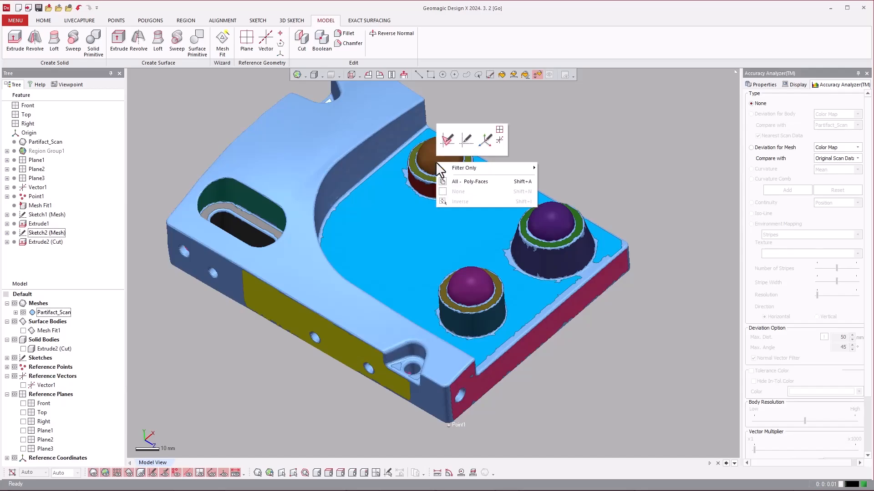
{"action": "left_click", "coordinate": [199, 117]}
{"action": "mouse_move", "coordinate": [314, 269]}
{"action": "right_mouse_down"}
{"action": "mouse_move", "coordinate": [419, 289]}
{"action": "mouse_move", "coordinate": [424, 270]}
{"action": "right_mouse_up"}
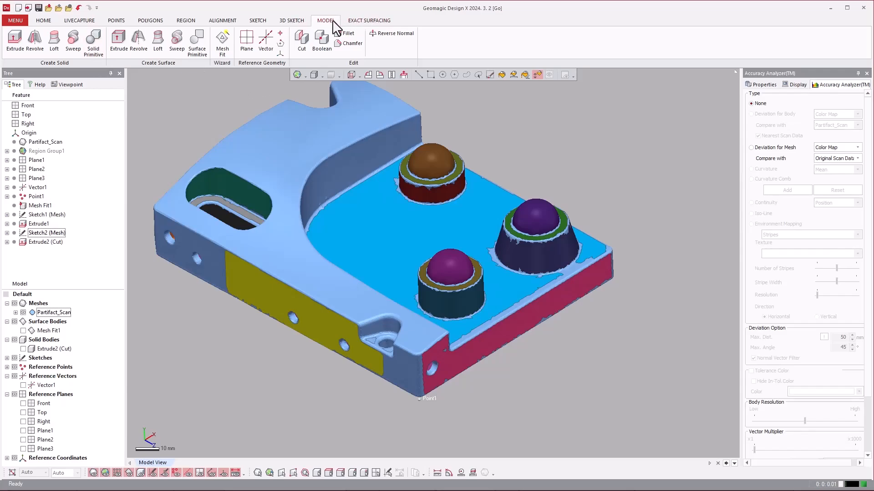
{"action": "left_click", "coordinate": [97, 54]}
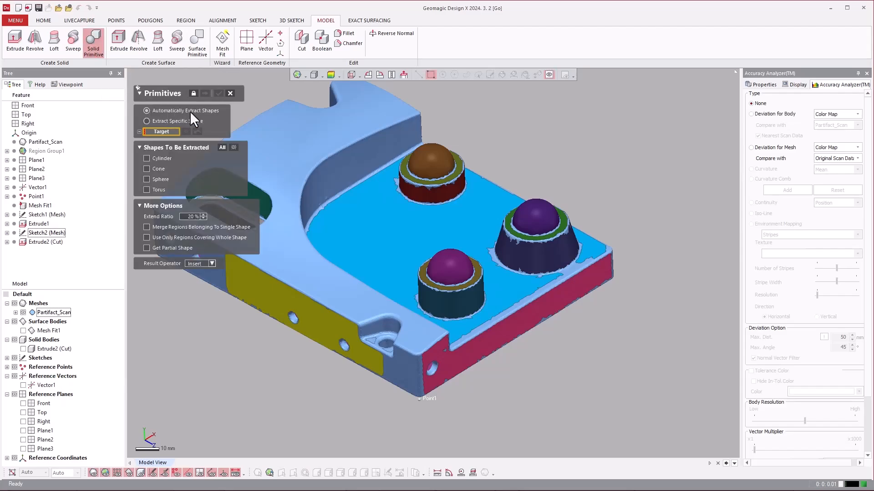
{"action": "left_click", "coordinate": [421, 158]}
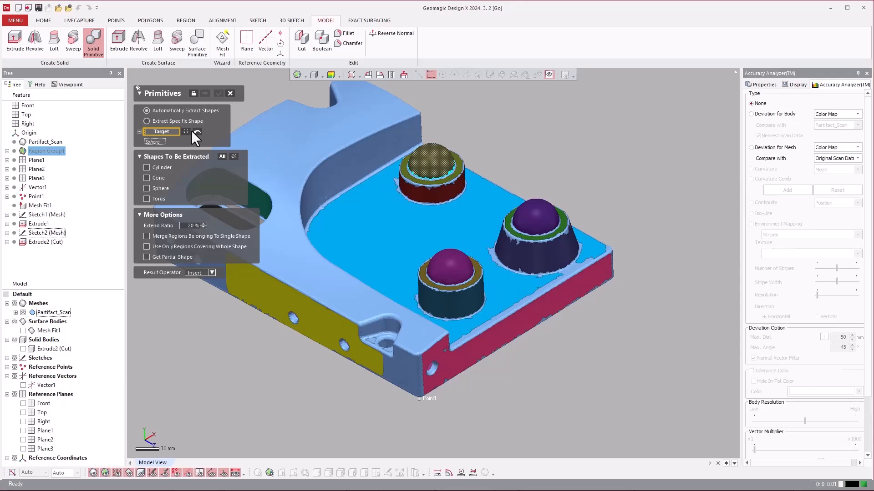
{"action": "left_click", "coordinate": [160, 188]}
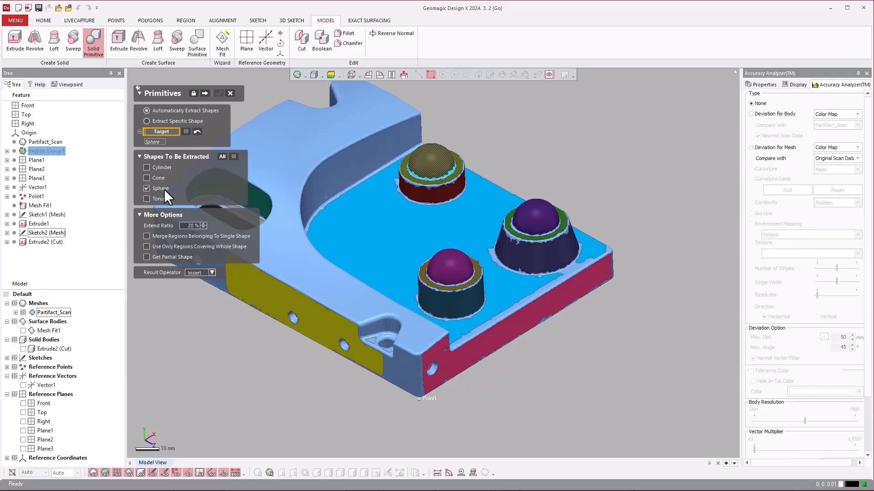
{"action": "left_click", "coordinate": [205, 93]}
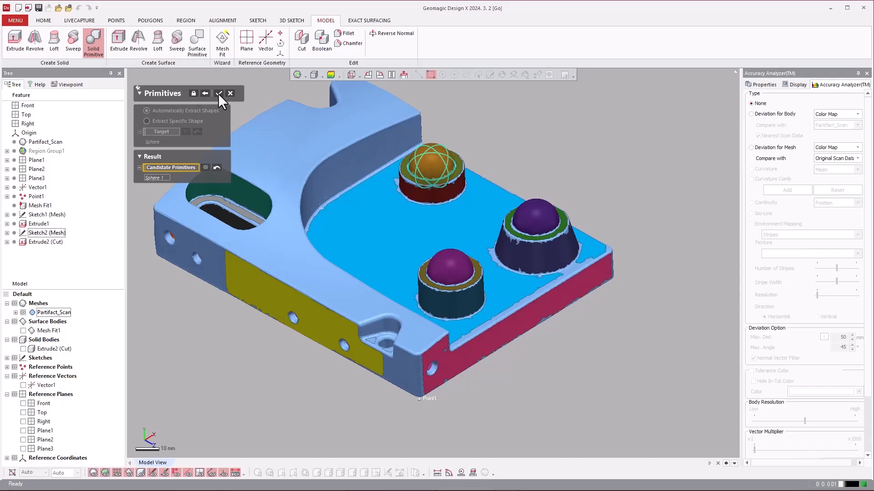
{"action": "left_click", "coordinate": [218, 93]}
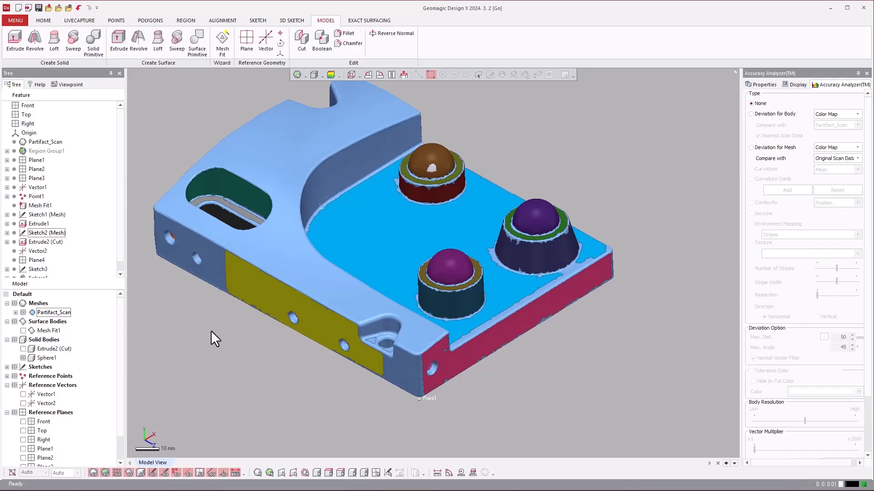
Keep the solid primitive command active for repeated use and create a cylinder from the rear boss's side wall region.
{"action": "key", "text": "ctrl+space"}
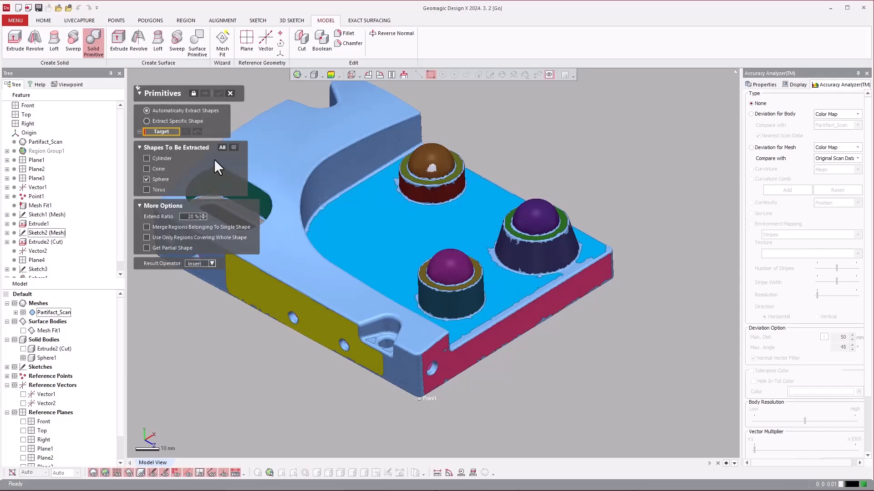
{"action": "left_click", "coordinate": [193, 93]}
{"action": "left_click", "coordinate": [418, 191]}
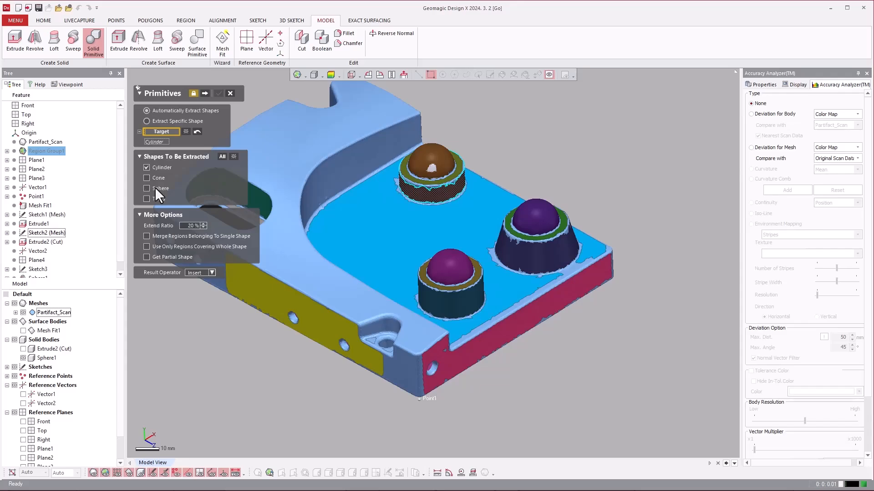
{"action": "left_click", "coordinate": [204, 94]}
{"action": "left_click", "coordinate": [219, 93]}
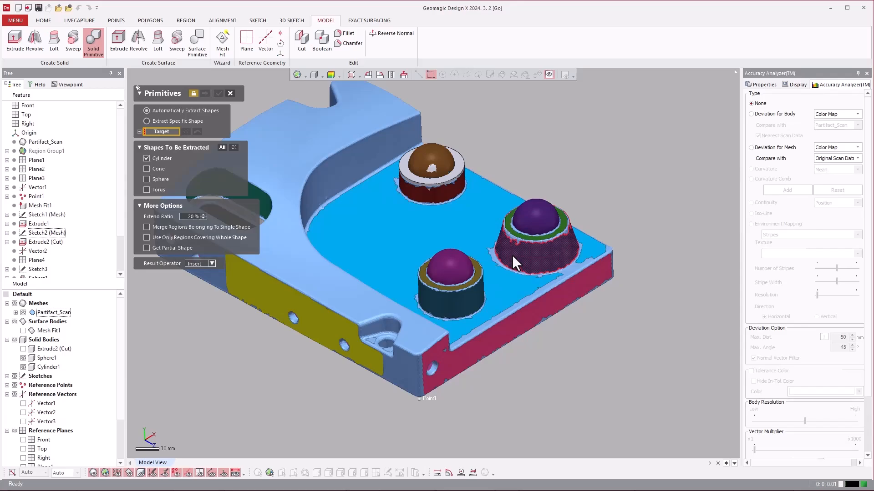
Create a solid cylinder primitive from the side wall region of the front cylindrical boss.
{"action": "left_click", "coordinate": [453, 298]}
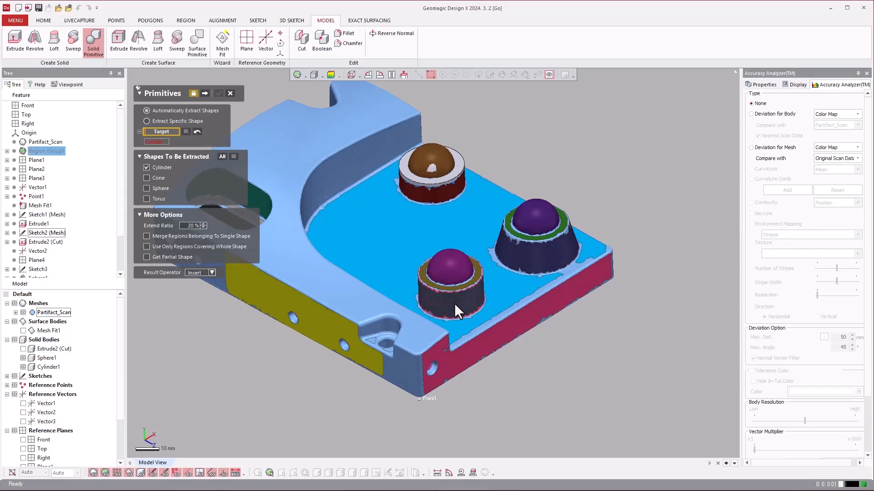
{"action": "left_click", "coordinate": [203, 93]}
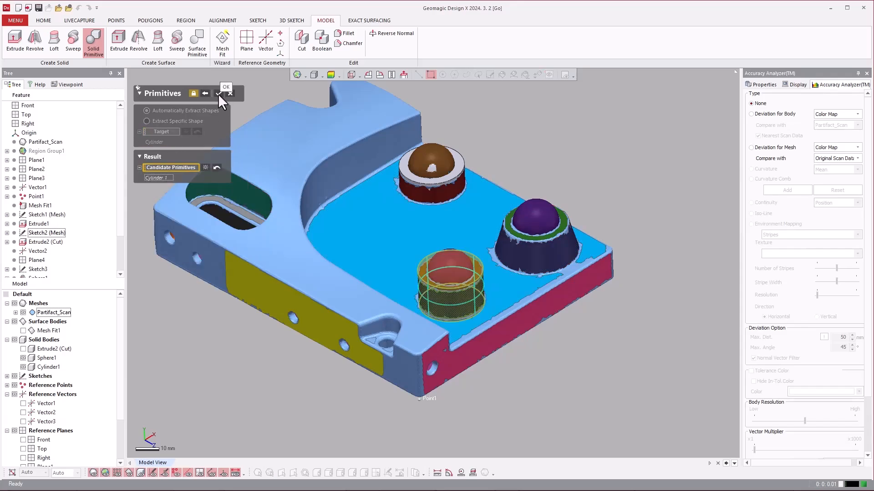
{"action": "left_click", "coordinate": [219, 93]}
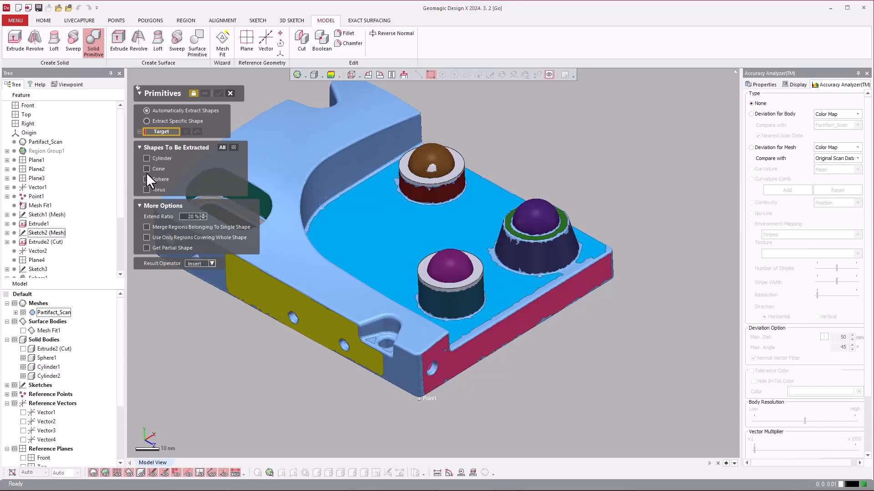
Create a solid cone from the tapered boss's side wall region and a solid sphere from its dome region.
{"action": "left_click", "coordinate": [513, 247]}
{"action": "left_click", "coordinate": [205, 93]}
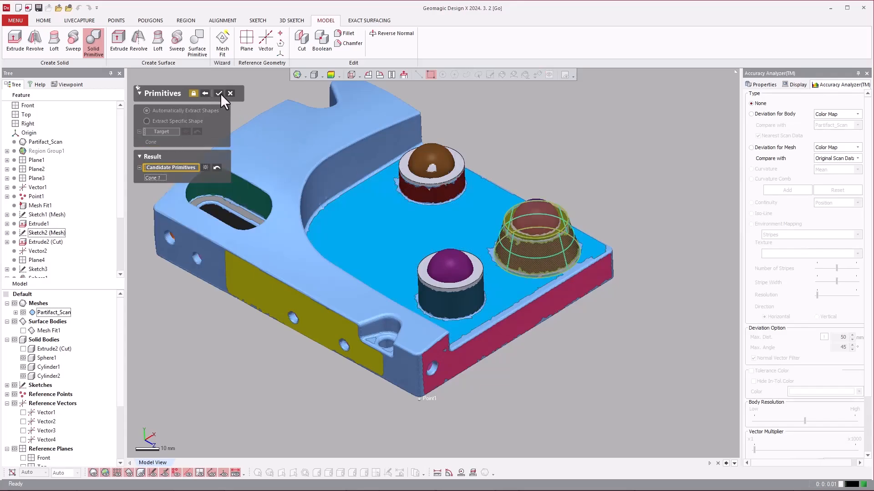
{"action": "left_click", "coordinate": [219, 93]}
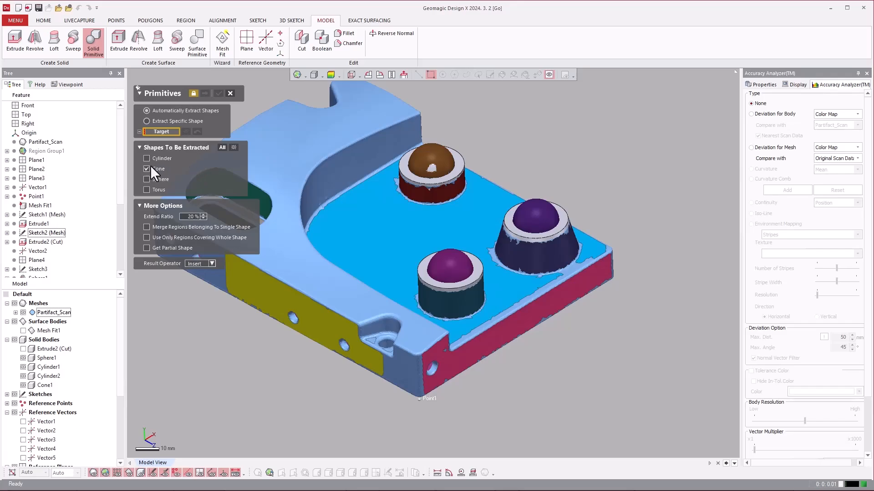
{"action": "left_click", "coordinate": [545, 214]}
{"action": "left_click", "coordinate": [205, 93]}
{"action": "left_click", "coordinate": [219, 94]}
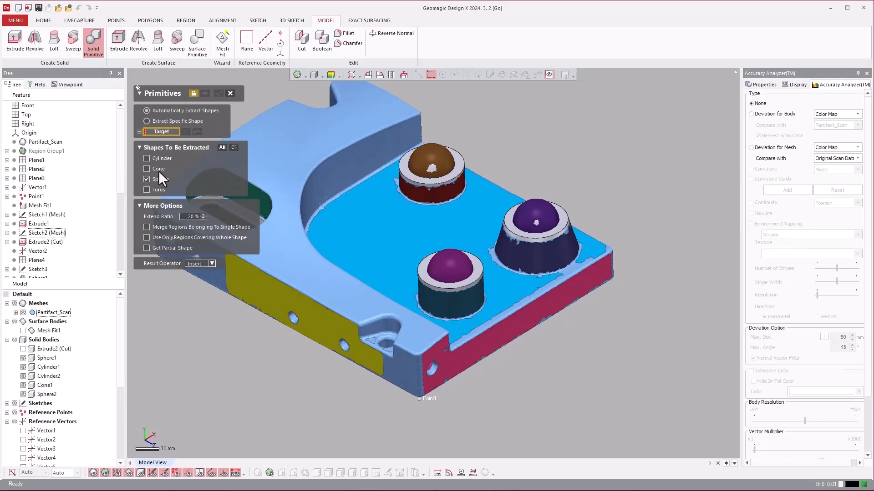
Create a solid sphere primitive from the front cylindrical boss's dome region and close the primitive command.
{"action": "left_click", "coordinate": [467, 273]}
{"action": "left_click", "coordinate": [205, 93]}
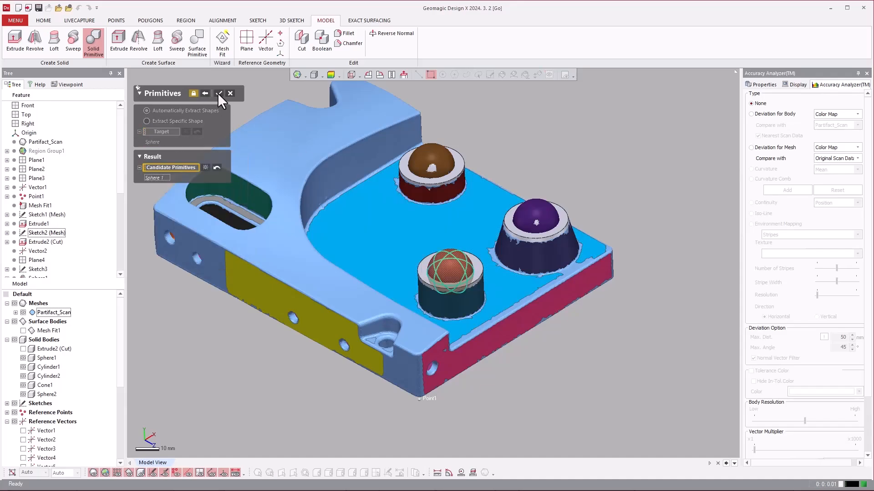
{"action": "left_click", "coordinate": [218, 94]}
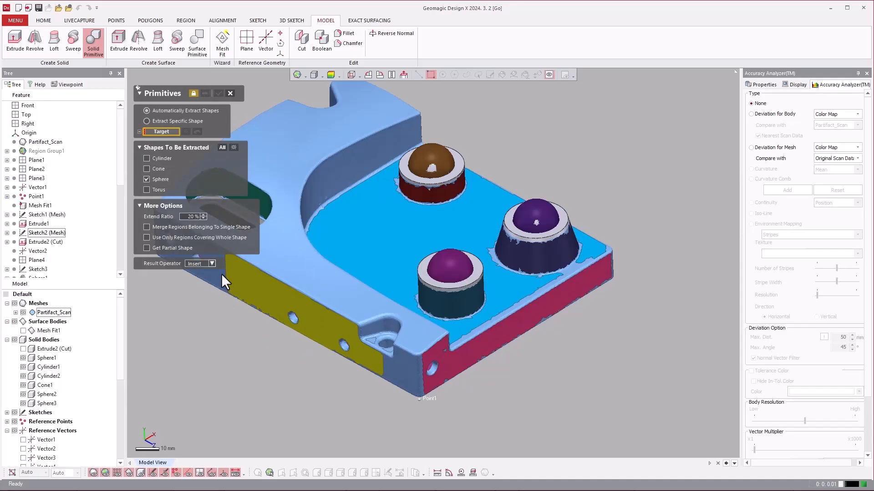
{"action": "left_click", "coordinate": [230, 93]}
{"action": "scroll", "coordinate": [481, 304], "scroll_direction": "up", "scroll_amount": 2}
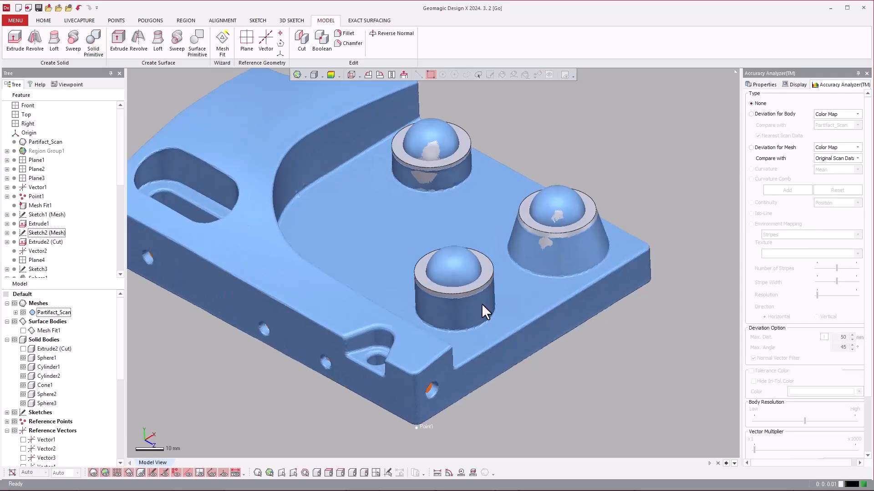
Hide all solid bodies and extract a reference plane from the flat ring region on top of the rear cylindrical boss.
{"action": "middle_click_drag", "start_coordinate": [481, 304], "coordinate": [411, 274]}
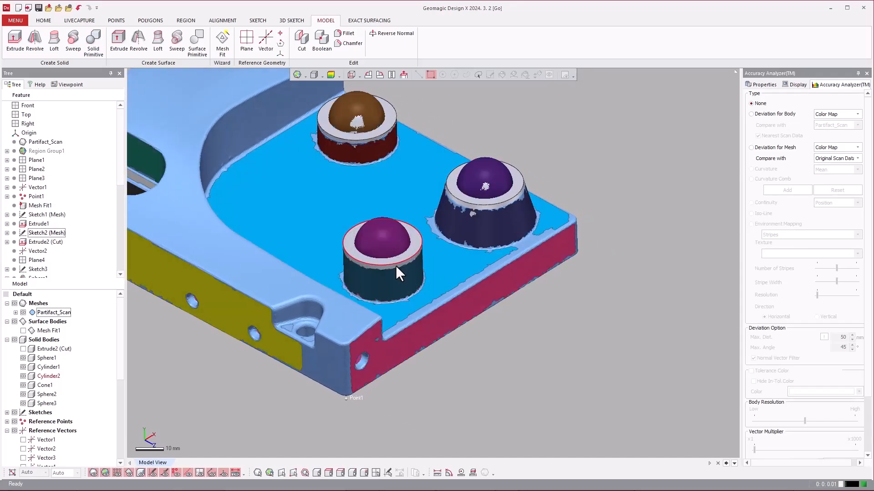
{"action": "left_click", "coordinate": [14, 340]}
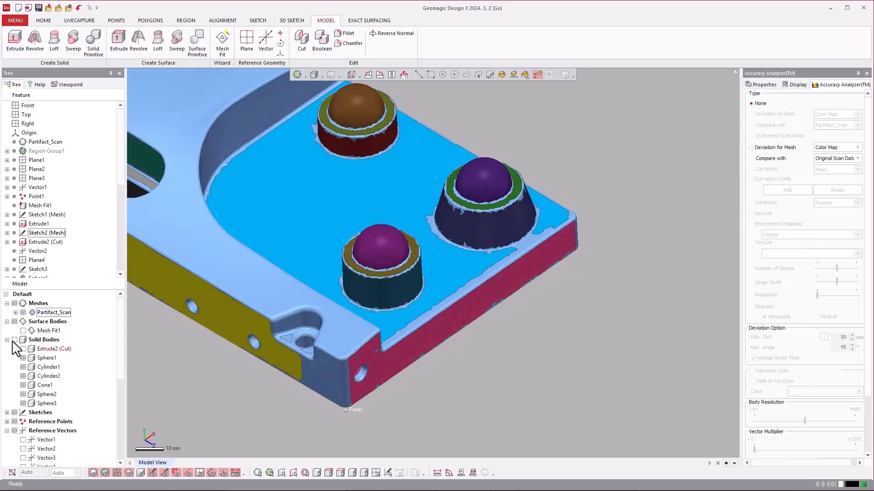
{"action": "left_click", "coordinate": [242, 39]}
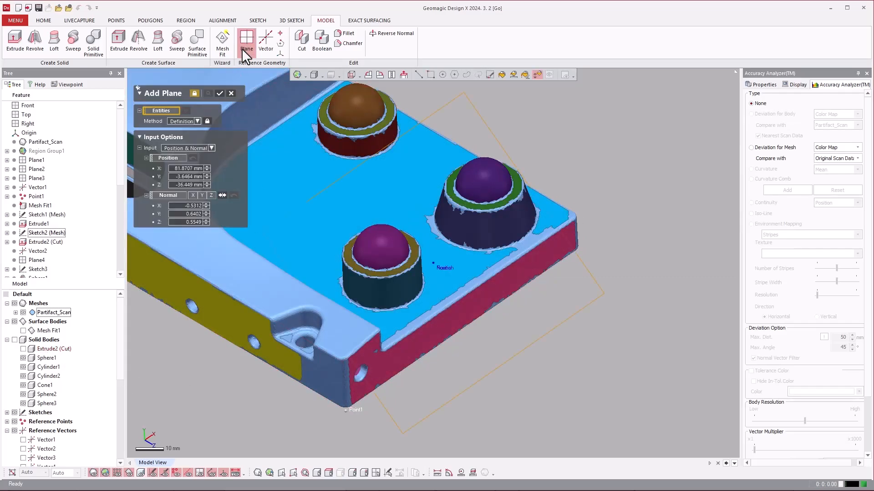
{"action": "left_click", "coordinate": [269, 473]}
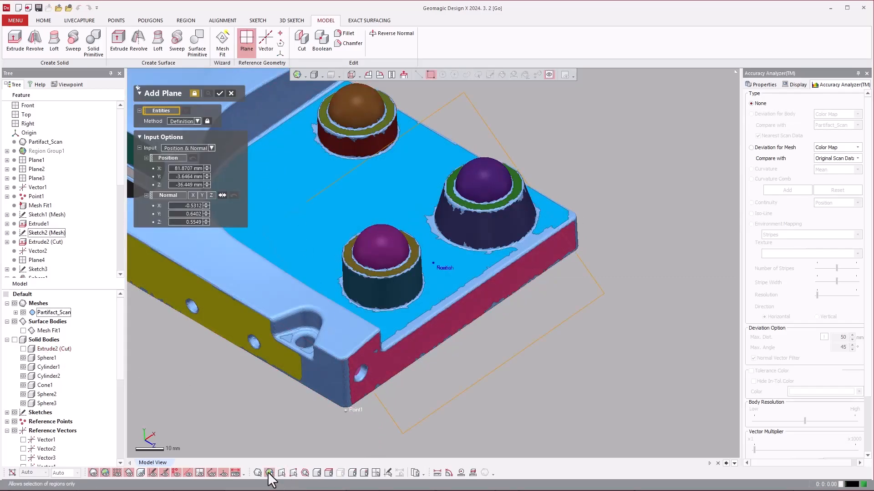
{"action": "left_click", "coordinate": [330, 126]}
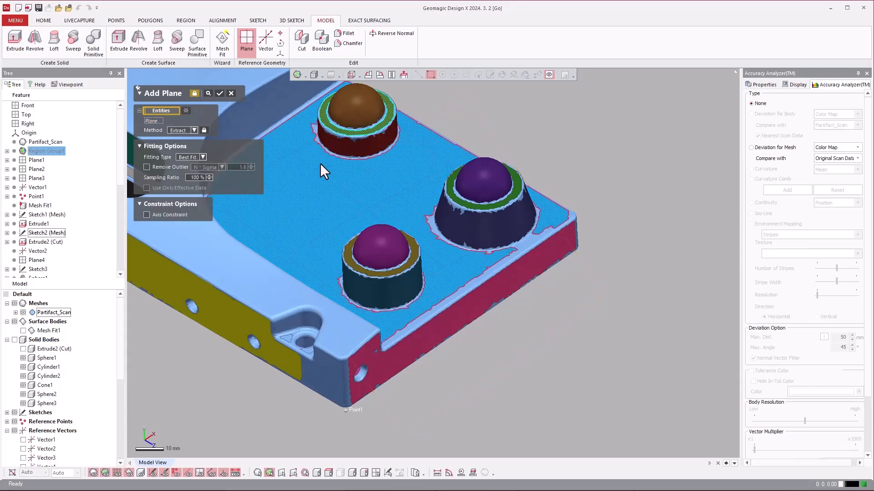
{"action": "left_click", "coordinate": [219, 94]}
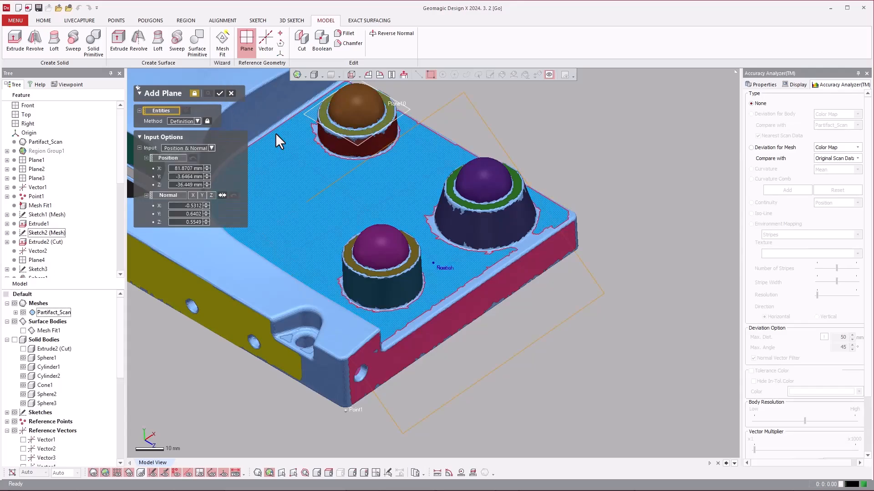
Extract reference planes from the flat ring regions on top of the conical boss and the front cylindrical boss.
{"action": "left_click", "coordinate": [449, 188]}
{"action": "left_click", "coordinate": [219, 93]}
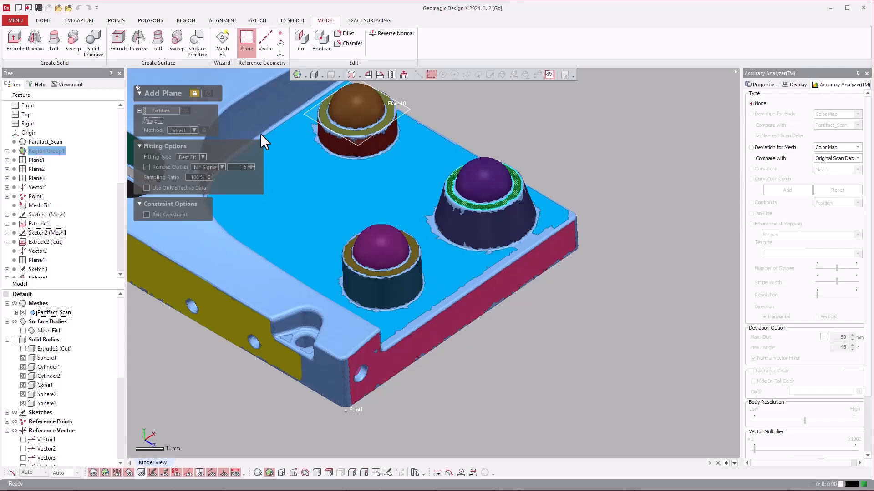
{"action": "left_click", "coordinate": [348, 259]}
{"action": "left_click", "coordinate": [220, 93]}
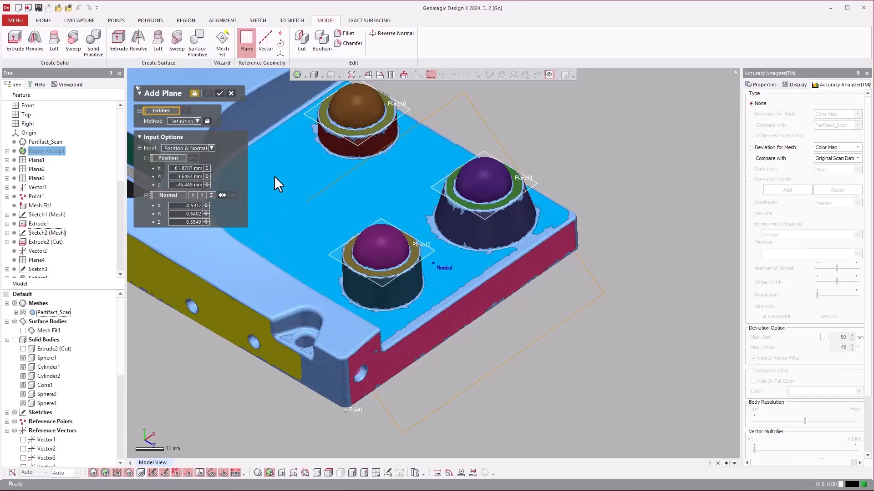
{"action": "left_click", "coordinate": [231, 93]}
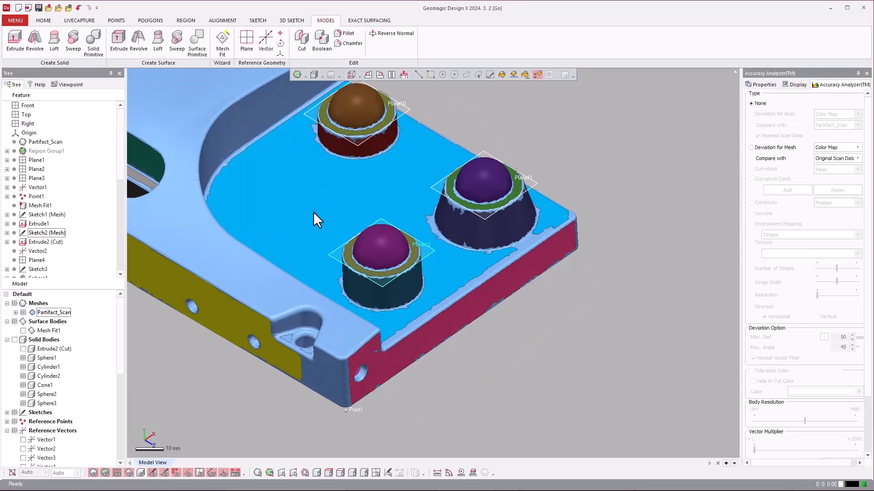
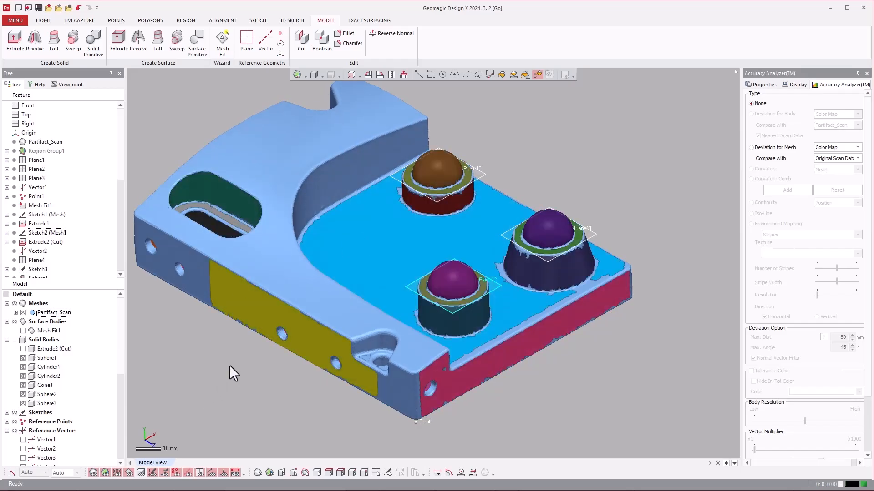
Show the solid bodies and cut Sphere3 and Cylinder2 with Plane12, keeping the lower cylinder and the upper dome.
{"action": "left_click", "coordinate": [14, 339]}
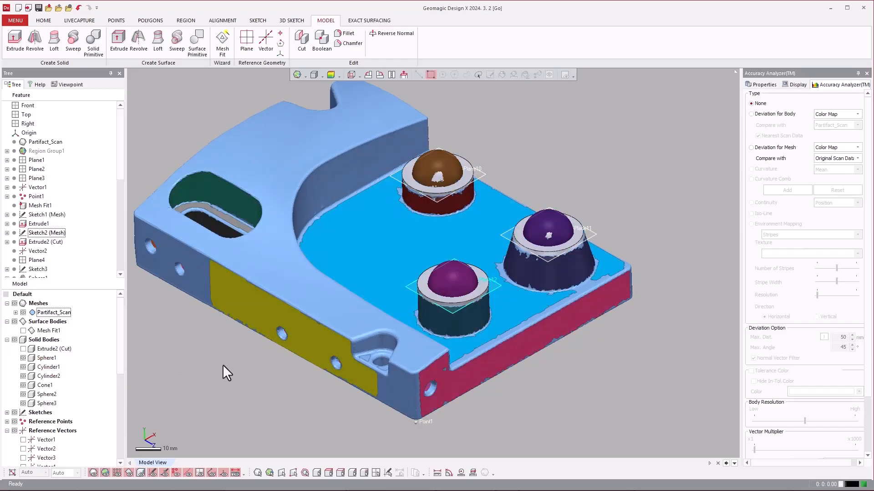
{"action": "left_click", "coordinate": [304, 42]}
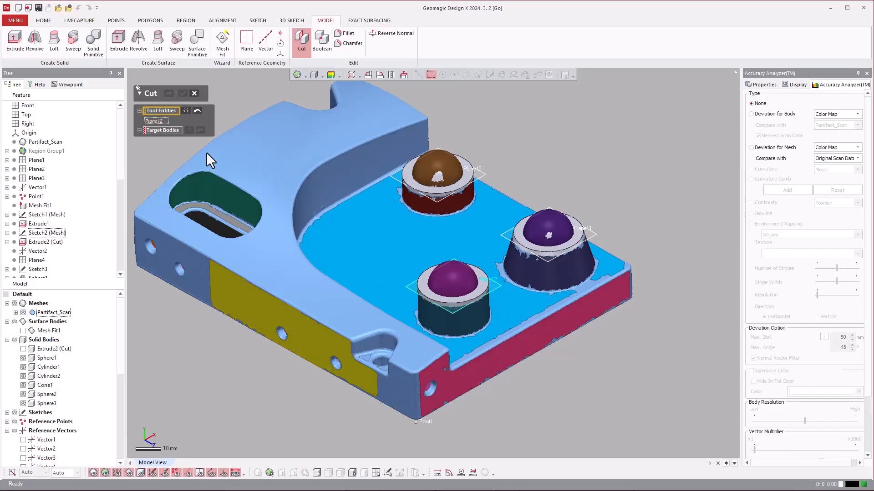
{"action": "left_click", "coordinate": [164, 130]}
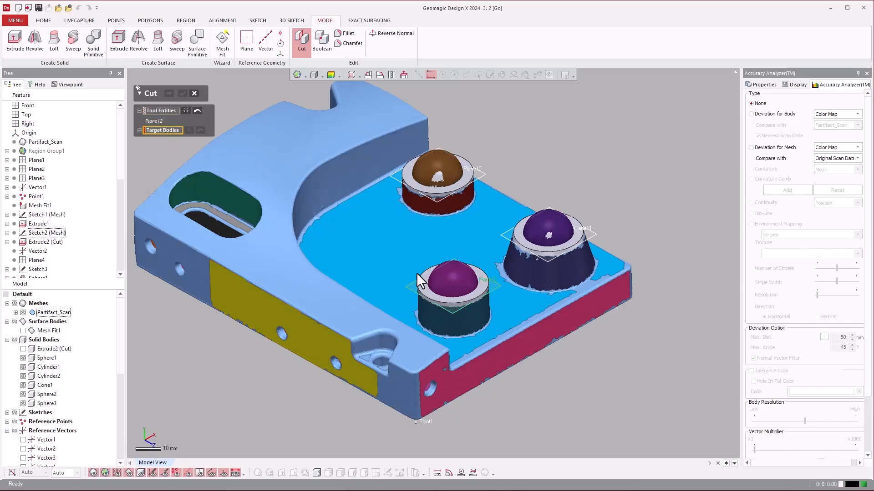
{"action": "left_click", "coordinate": [452, 280]}
{"action": "left_click", "coordinate": [445, 329]}
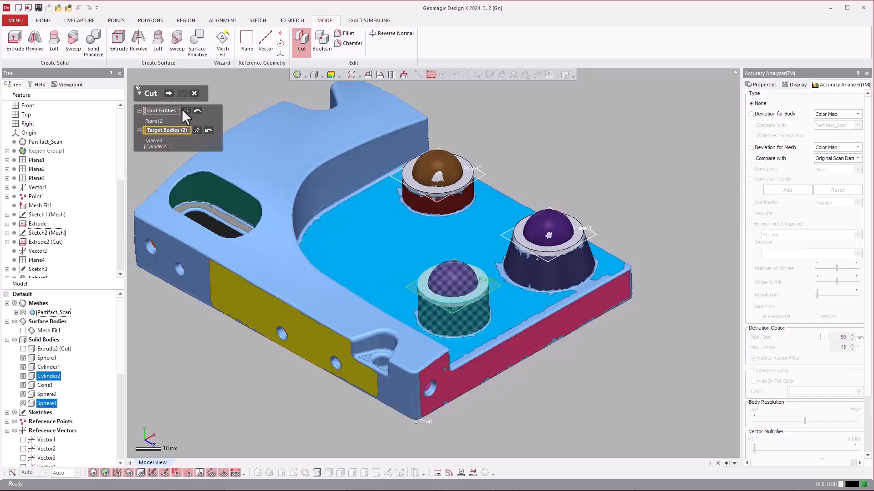
{"action": "left_click", "coordinate": [171, 93]}
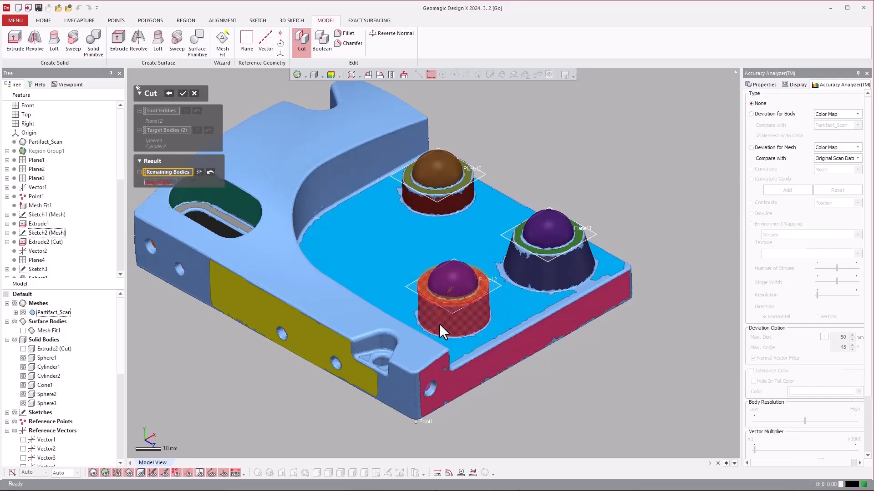
{"action": "left_click", "coordinate": [446, 278]}
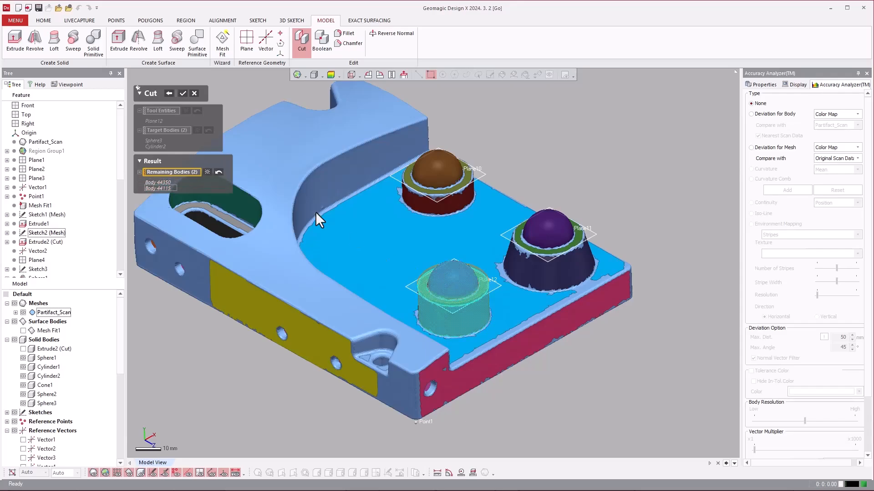
{"action": "left_click", "coordinate": [183, 94]}
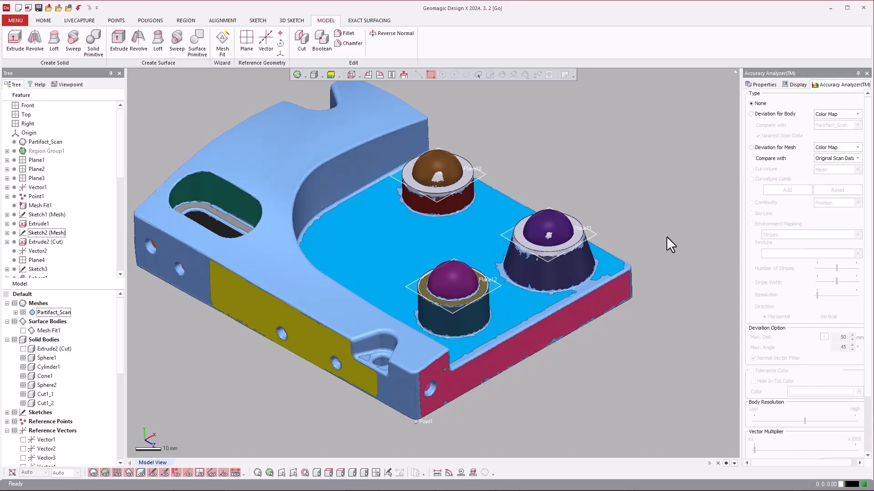
Cut Cone1 and Sphere2 with Plane11, keeping the lower cone and the upper dome.
{"action": "key", "text": "ctrl+space"}
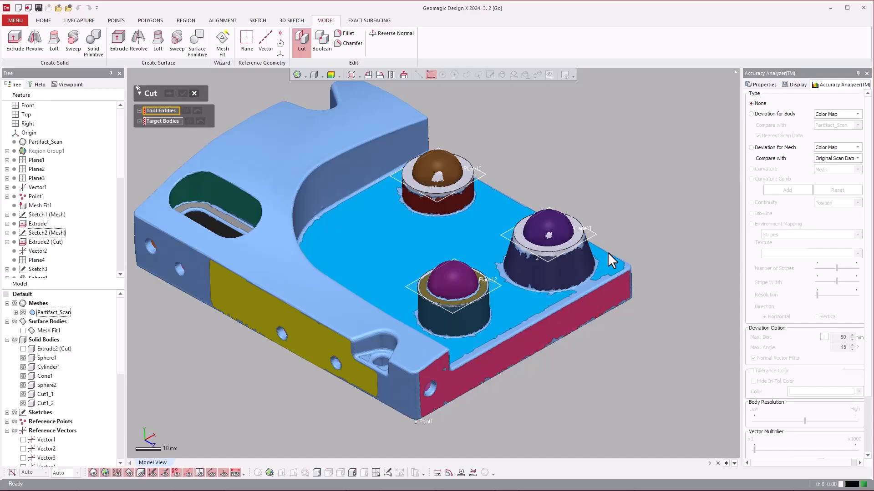
{"action": "left_click", "coordinate": [594, 234]}
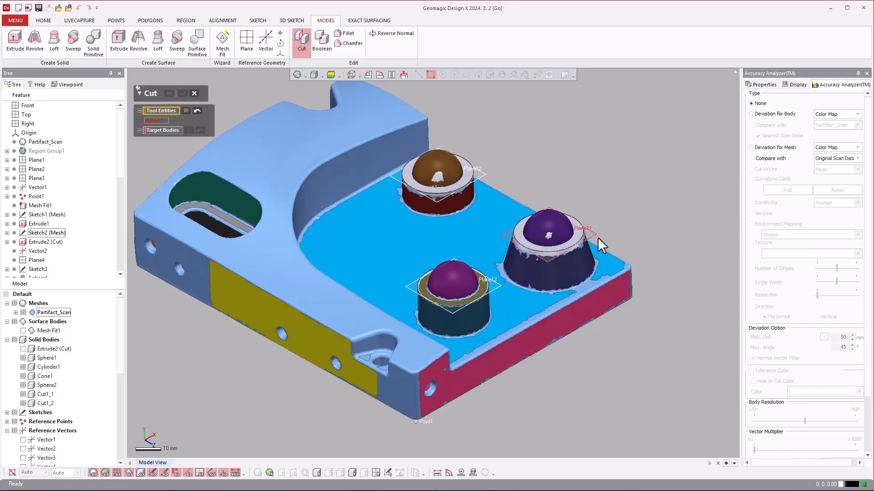
{"action": "left_click", "coordinate": [168, 130]}
{"action": "left_click", "coordinate": [519, 269]}
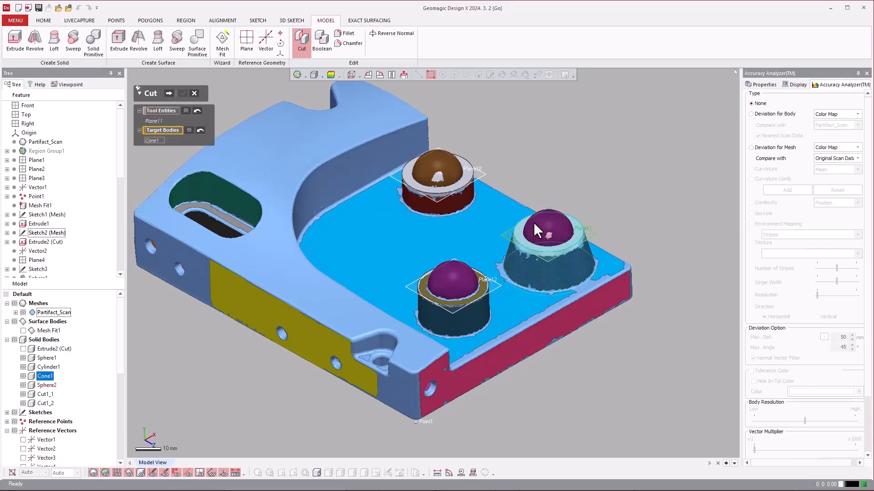
{"action": "left_click", "coordinate": [535, 223]}
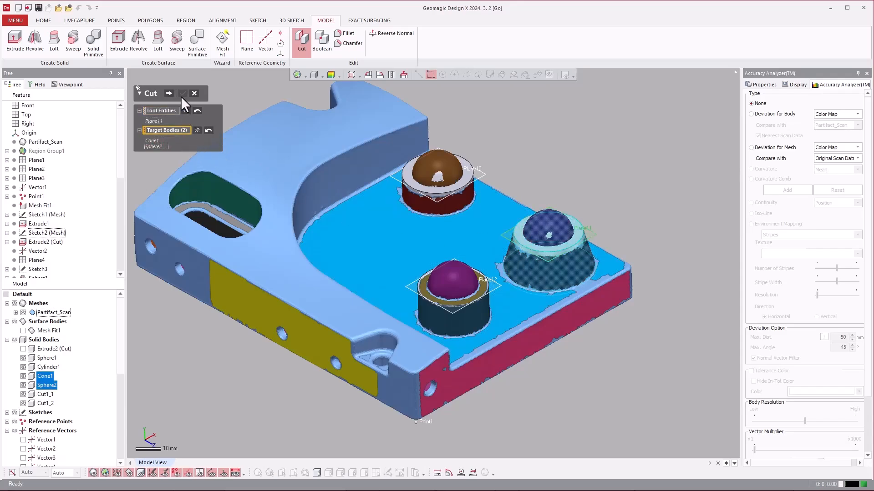
{"action": "left_click", "coordinate": [169, 94]}
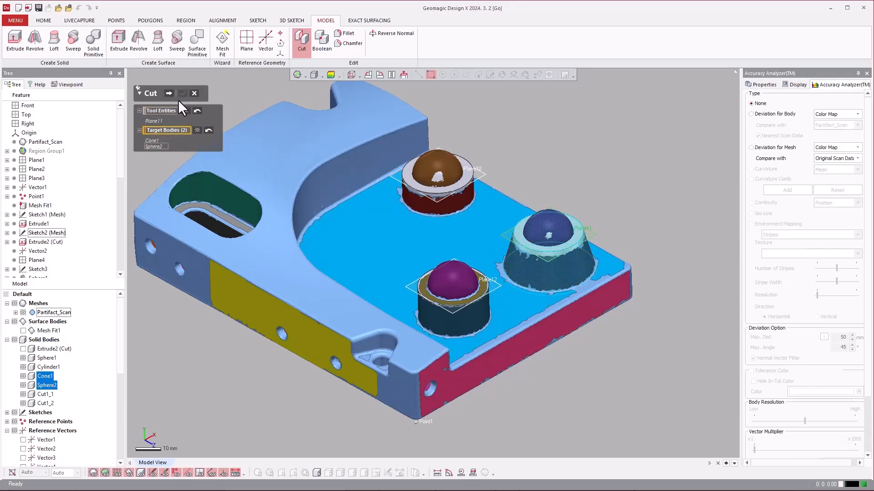
{"action": "left_click", "coordinate": [538, 228]}
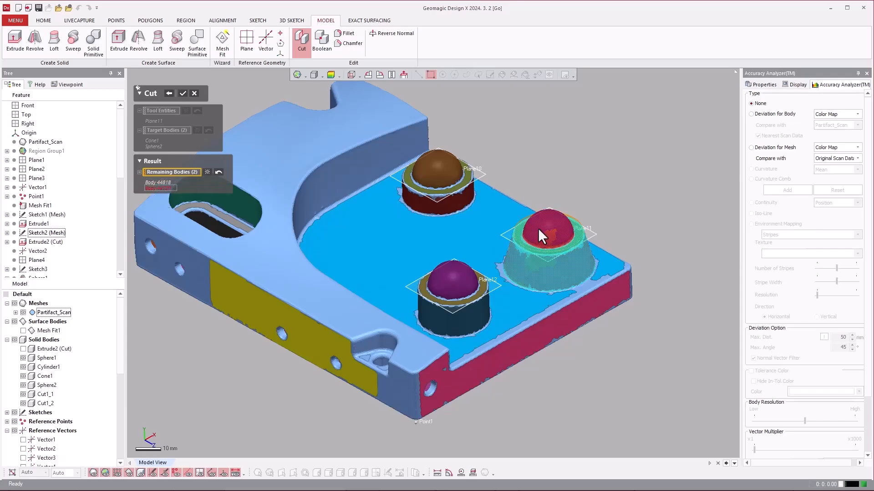
{"action": "left_click", "coordinate": [183, 94]}
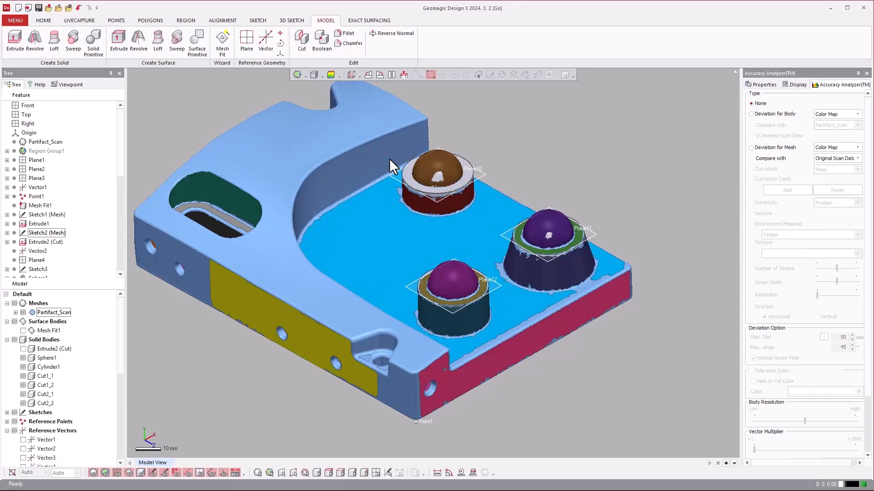
Cut Sphere1 and Cylinder1 with Plane10, keeping the lower cylinder and the upper dome.
{"action": "left_click", "coordinate": [392, 175]}
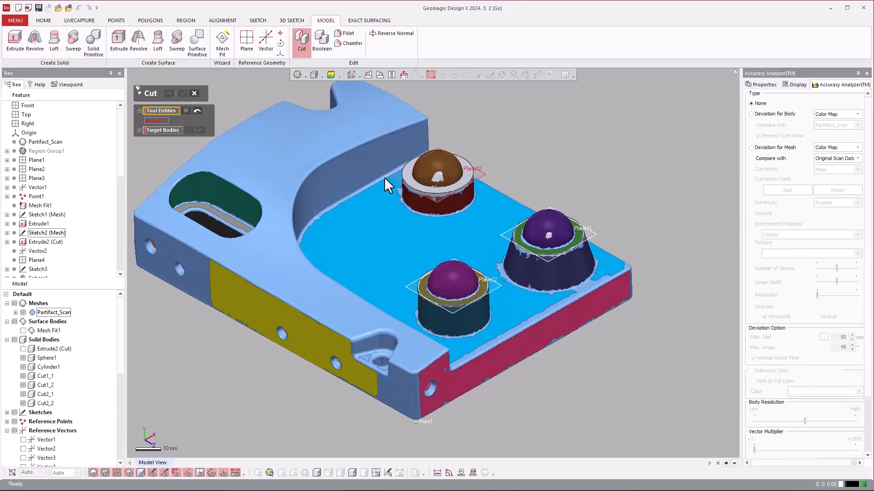
{"action": "left_click", "coordinate": [159, 130]}
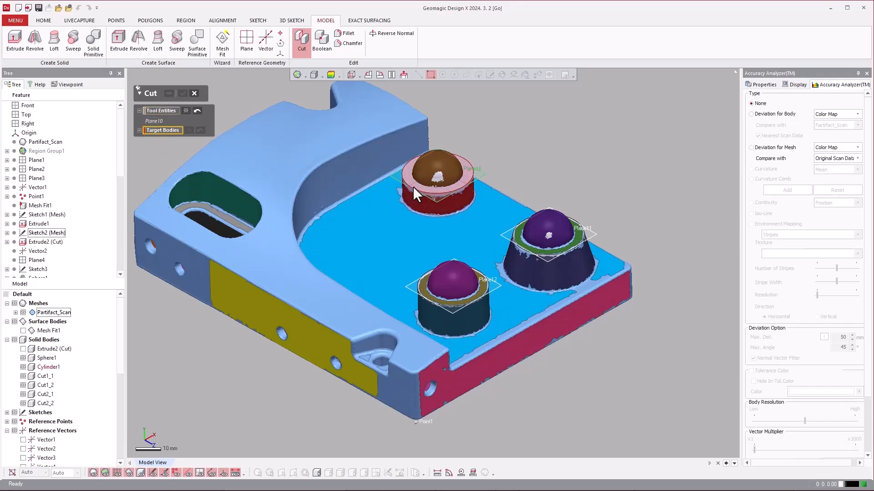
{"action": "left_click", "coordinate": [410, 175]}
{"action": "left_click", "coordinate": [409, 175]}
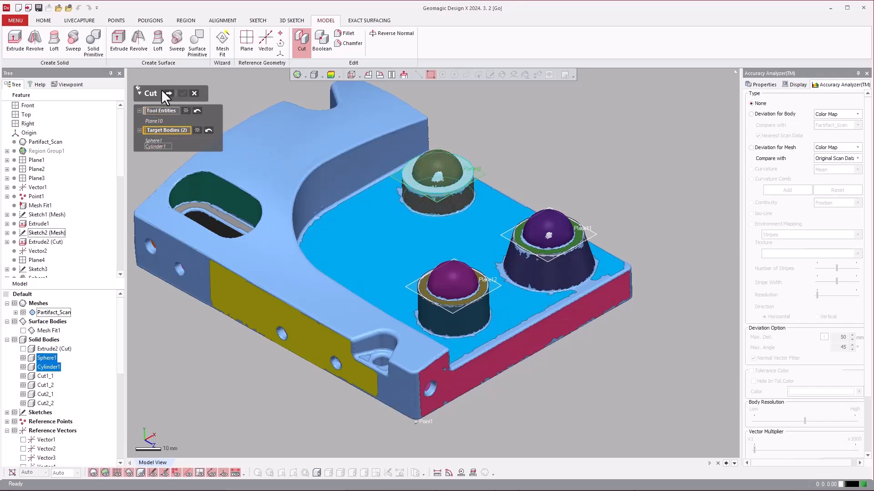
{"action": "left_click", "coordinate": [169, 93]}
{"action": "left_click", "coordinate": [428, 186]}
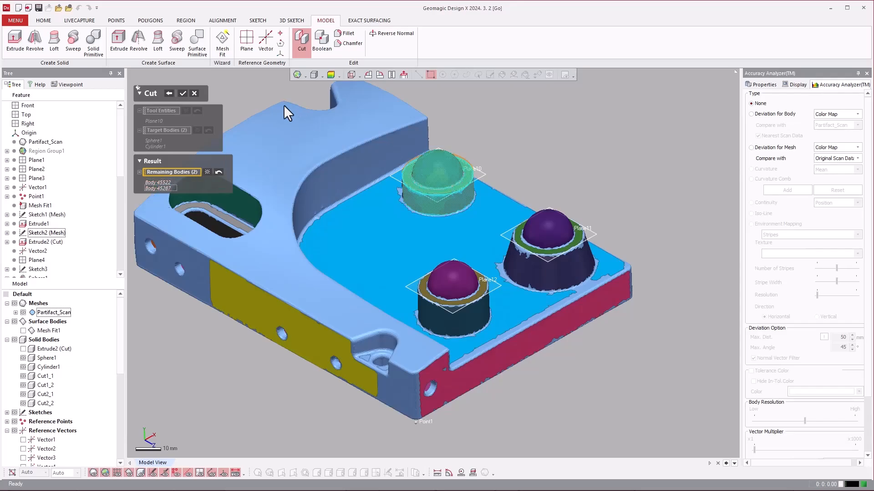
{"action": "left_click", "coordinate": [182, 93]}
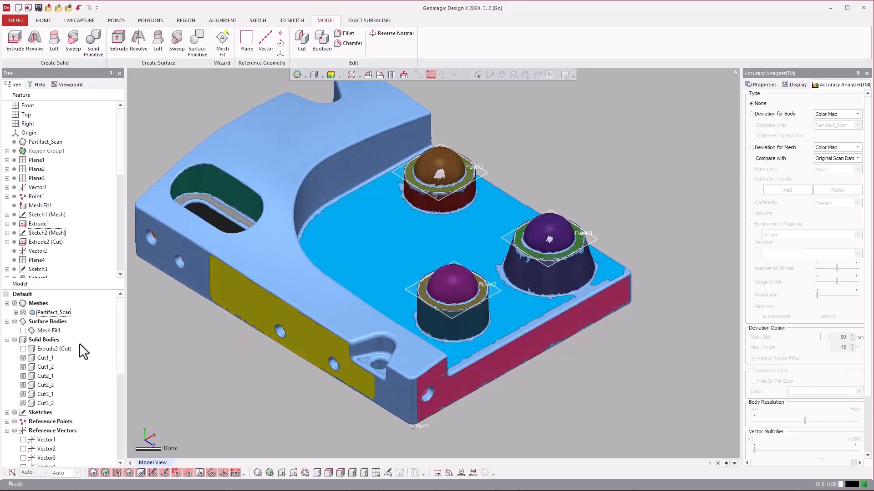
Hide the reference planes Plane10, Plane11 and Plane12.
{"action": "scroll", "coordinate": [93, 409], "scroll_direction": "down", "scroll_amount": 7}
{"action": "left_click", "coordinate": [23, 430]}
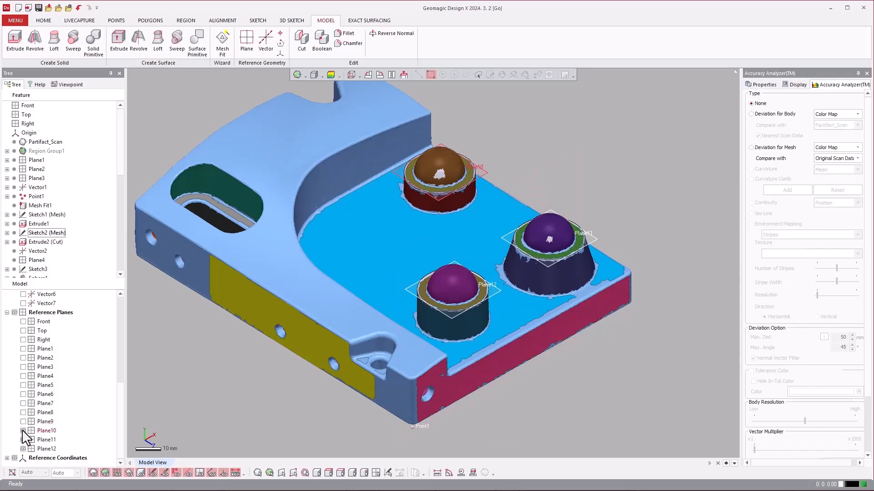
{"action": "left_click", "coordinate": [23, 440]}
{"action": "left_click", "coordinate": [23, 448]}
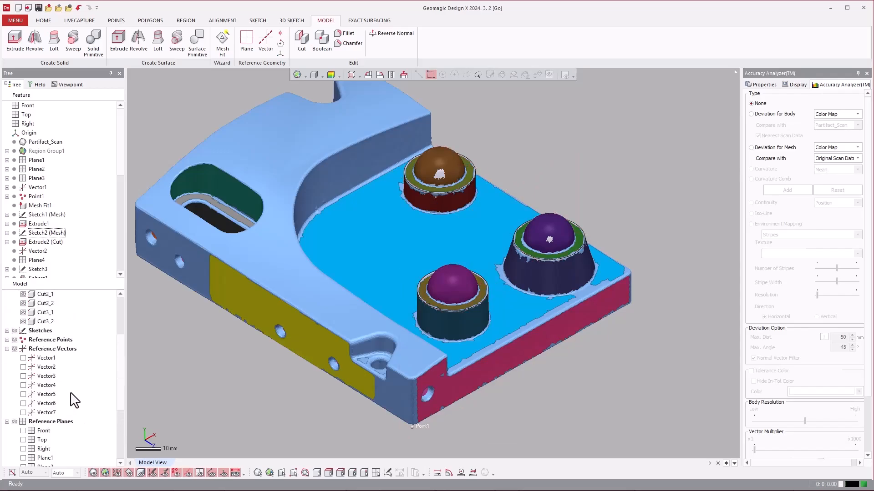
Show the Extrude2 (Cut) solid body and hide the Partifact_Scan mesh.
{"action": "scroll", "coordinate": [71, 400], "scroll_direction": "up", "scroll_amount": 4}
{"action": "left_click", "coordinate": [23, 349]}
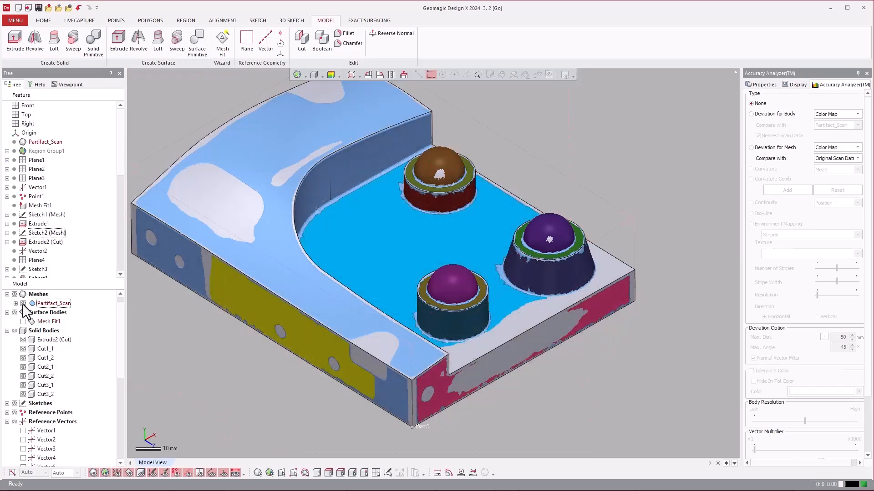
{"action": "left_click", "coordinate": [23, 303]}
{"action": "right_click_drag", "start_coordinate": [297, 358], "coordinate": [276, 340]}
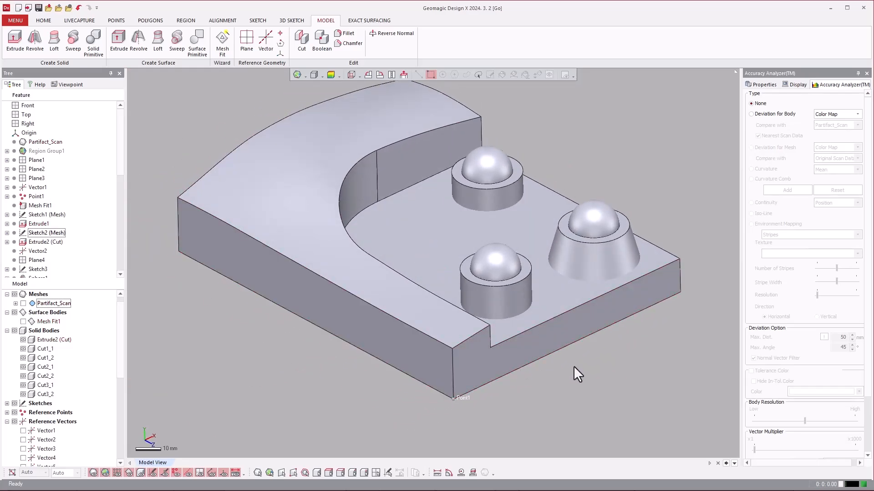
{"action": "right_click_drag", "start_coordinate": [574, 365], "coordinate": [543, 380]}
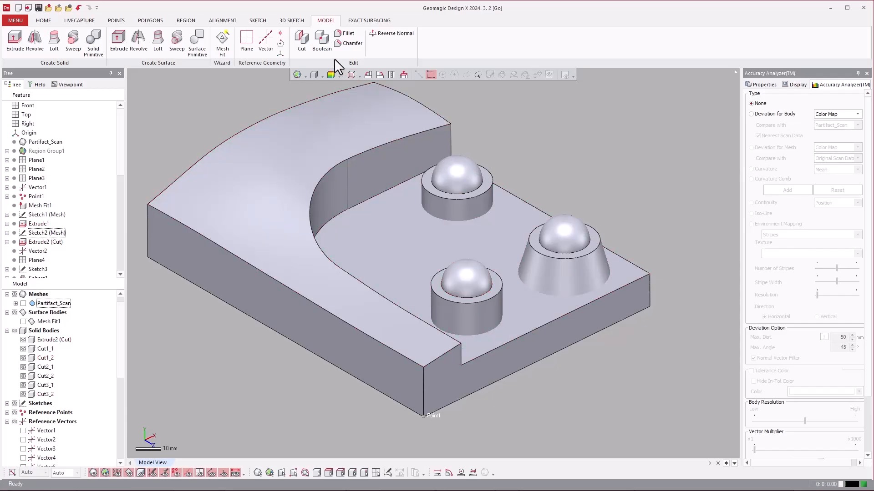
Merge the Extrude2 (Cut) base body and all six Cut boss and dome bodies into one solid with Boolean.
{"action": "left_click", "coordinate": [326, 44]}
{"action": "left_click", "coordinate": [147, 122]}
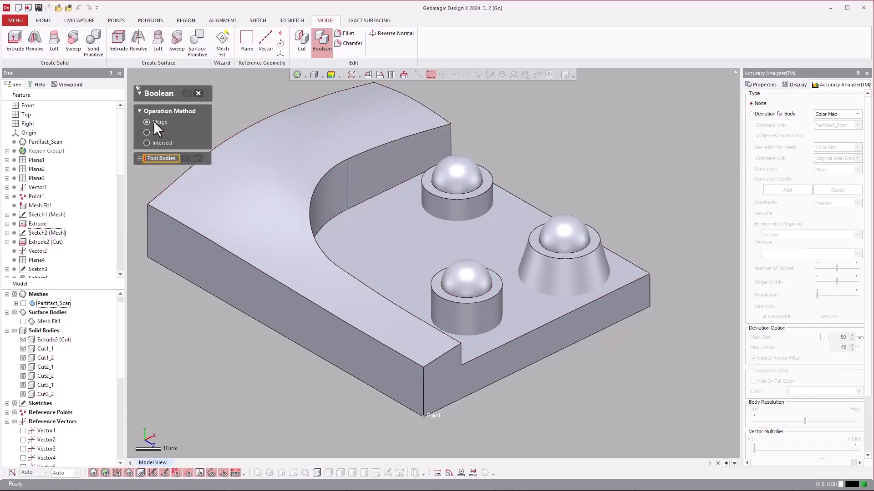
{"action": "scroll", "coordinate": [454, 252], "scroll_direction": "down", "scroll_amount": 3}
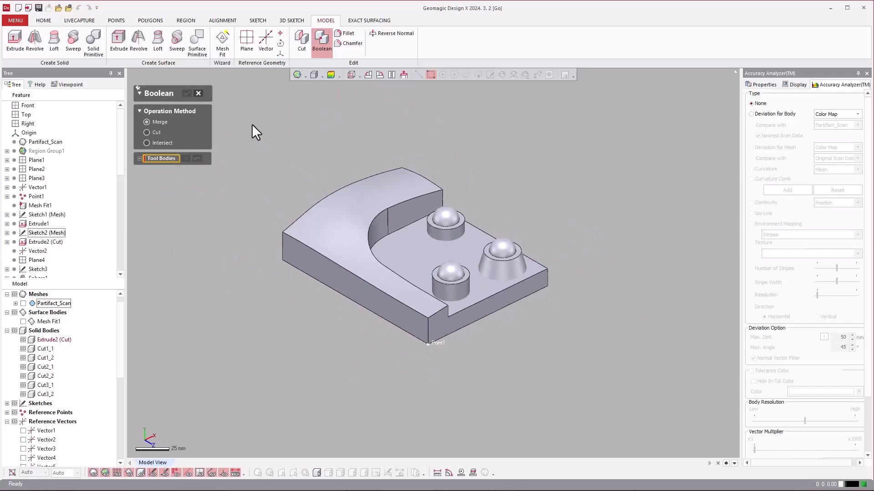
{"action": "left_click_drag", "start_coordinate": [252, 123], "coordinate": [608, 391]}
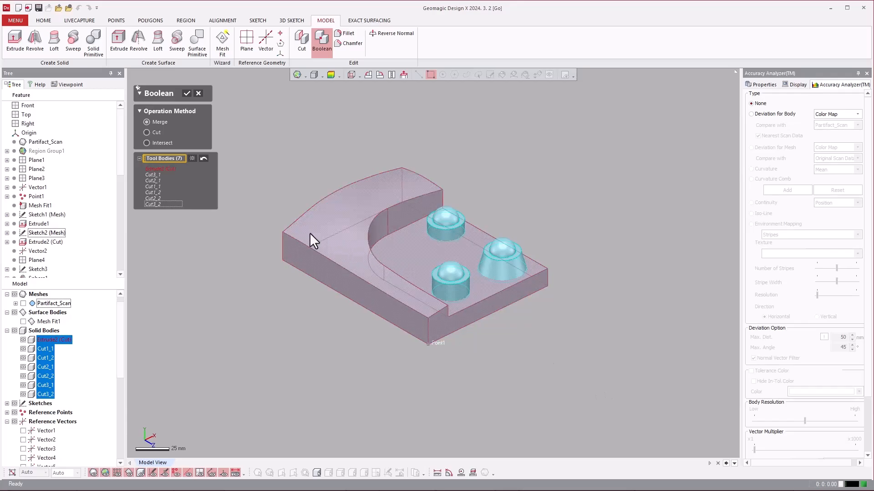
{"action": "left_click", "coordinate": [186, 93]}
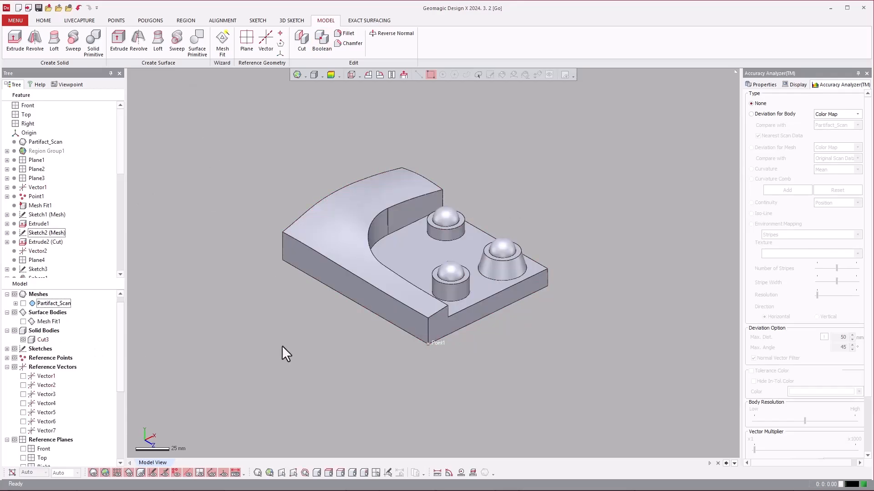
Look through the feature history and inspect the base outline in Sketch1 (Mesh).
{"action": "scroll", "coordinate": [371, 310], "scroll_direction": "up", "scroll_amount": 3}
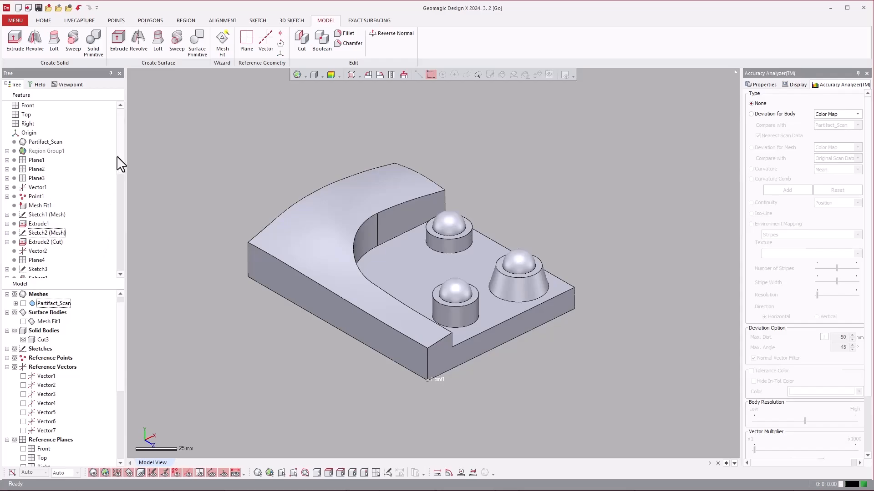
{"action": "left_click_drag", "start_coordinate": [121, 156], "coordinate": [125, 265]}
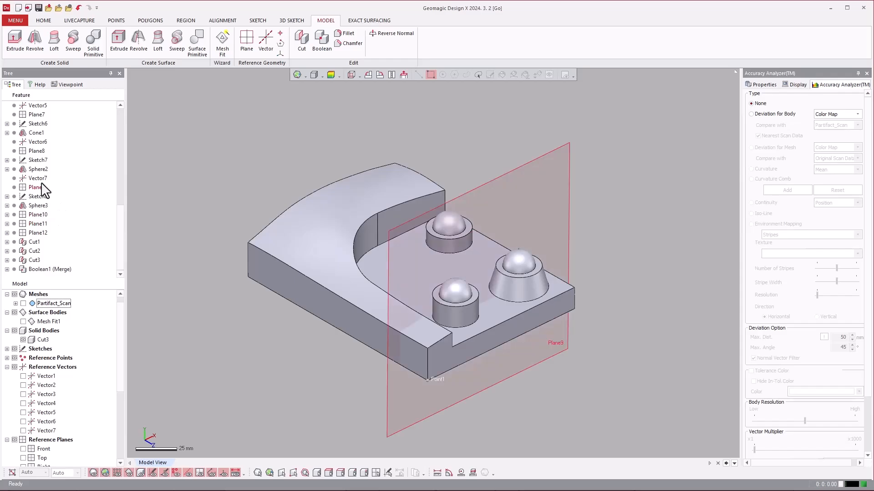
{"action": "scroll", "coordinate": [37, 178], "scroll_direction": "up", "scroll_amount": 3}
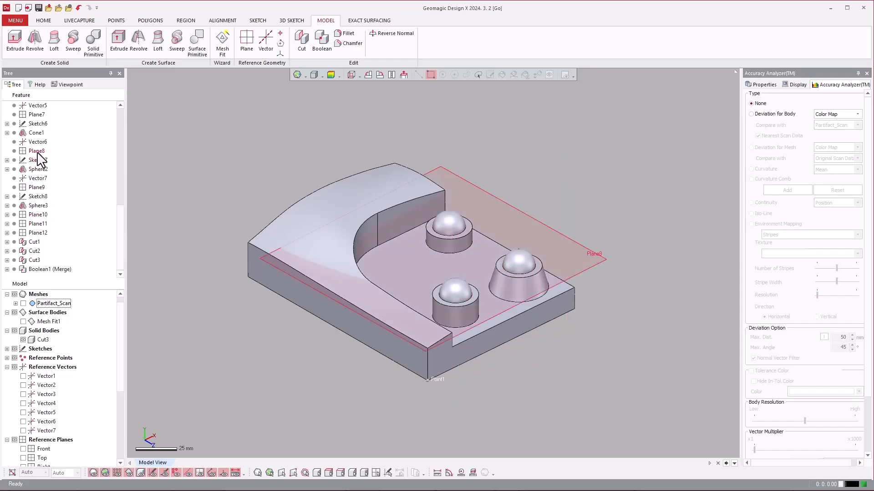
{"action": "scroll", "coordinate": [39, 166], "scroll_direction": "up", "scroll_amount": 1}
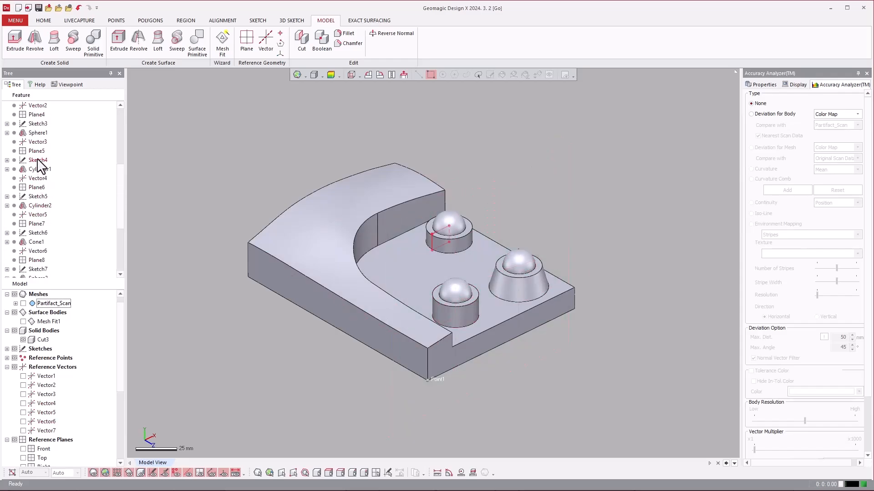
{"action": "scroll", "coordinate": [45, 191], "scroll_direction": "up", "scroll_amount": 5}
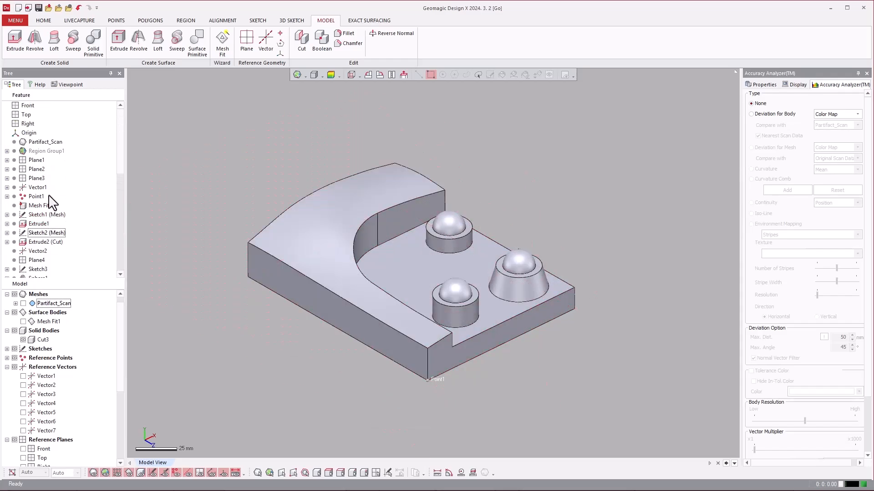
{"action": "right_click", "coordinate": [42, 216]}
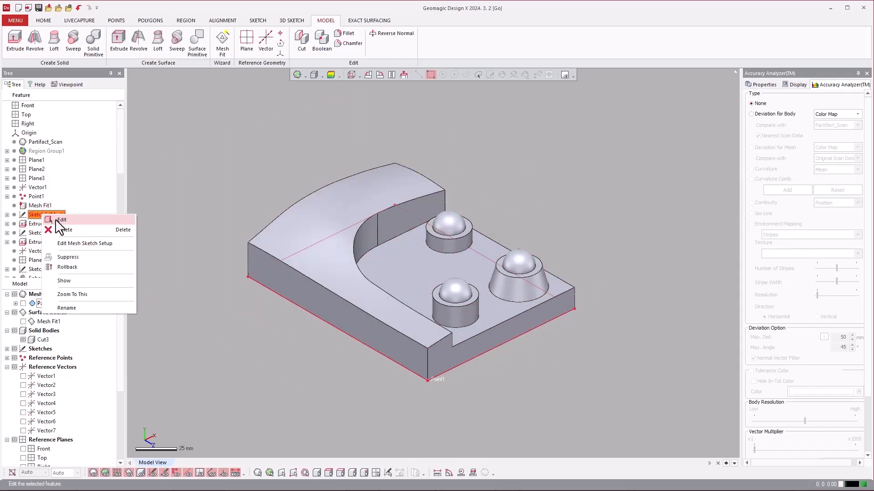
{"action": "left_click", "coordinate": [56, 225]}
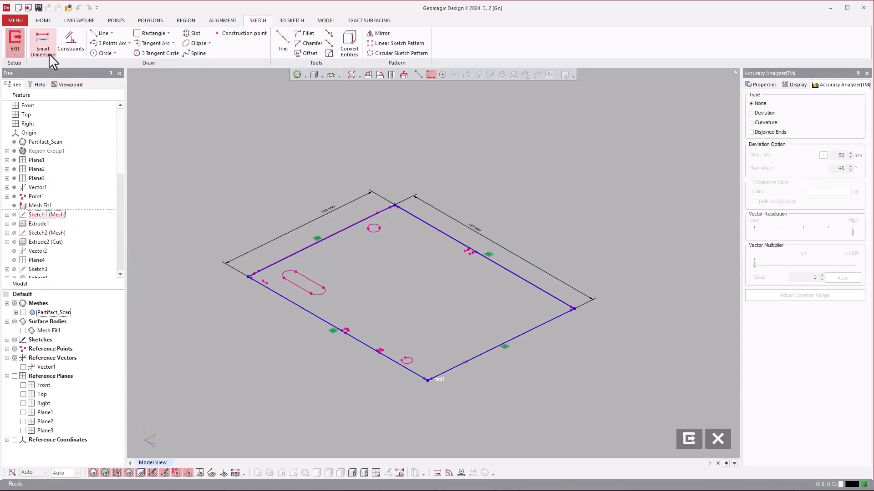
{"action": "left_click", "coordinate": [18, 42]}
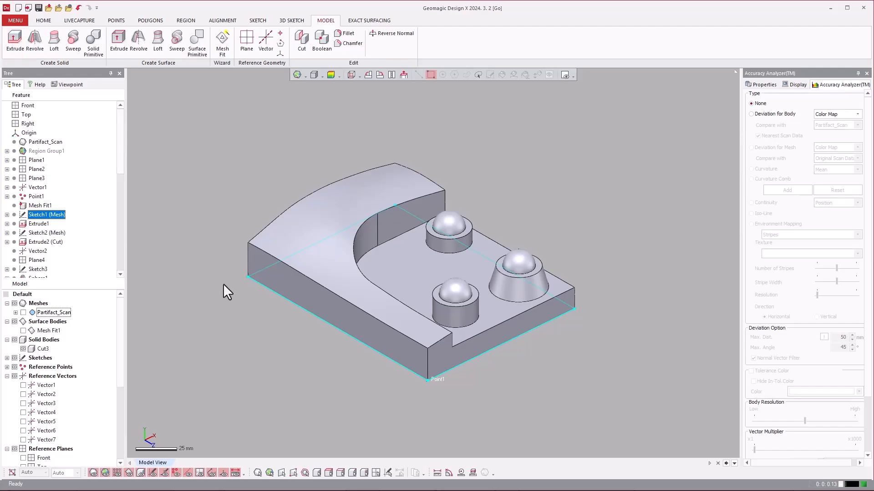
Edit Sketch1 (Mesh) and fit a circle to the small round section polyline near Point1.
{"action": "right_click", "coordinate": [55, 217]}
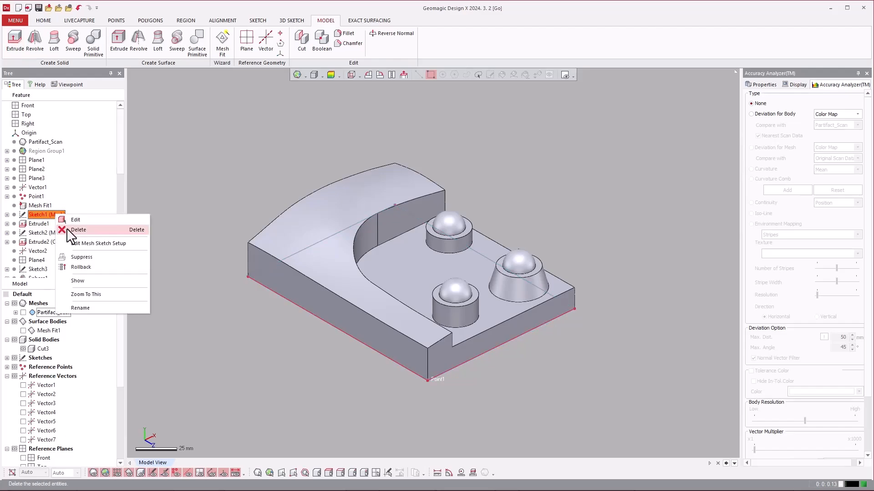
{"action": "left_click", "coordinate": [76, 221]}
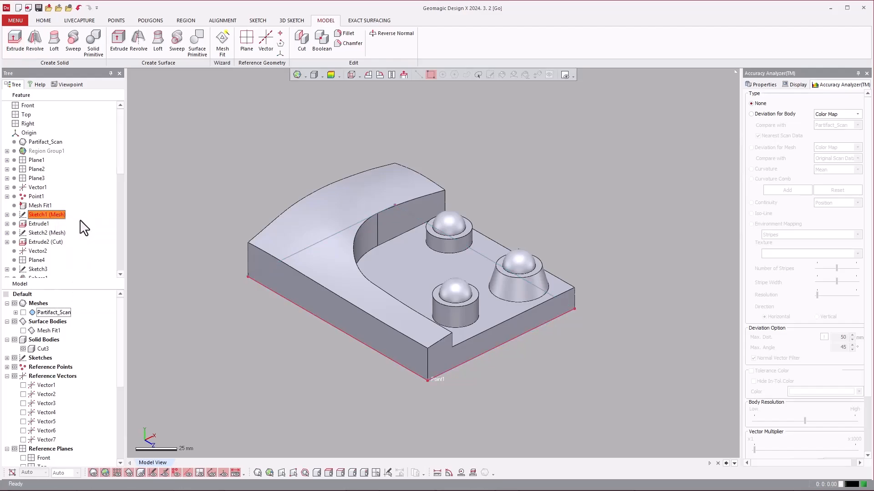
{"action": "right_click_drag", "start_coordinate": [271, 324], "coordinate": [339, 363]}
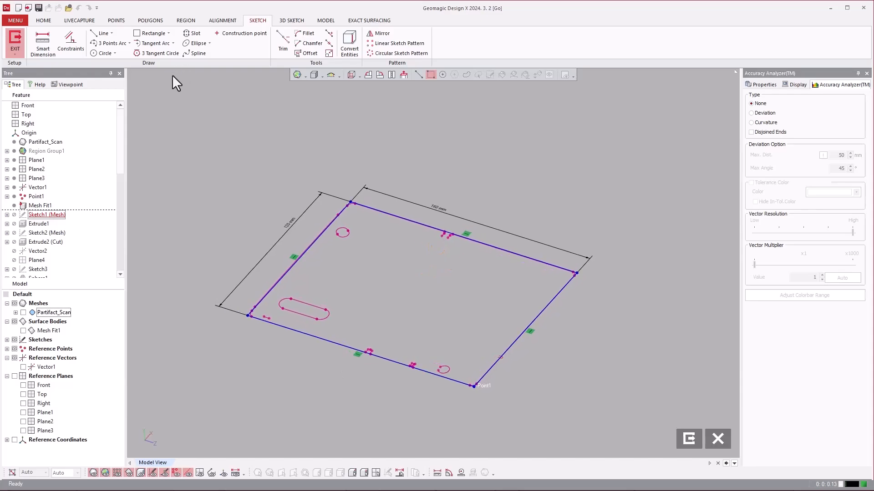
{"action": "left_click", "coordinate": [101, 52]}
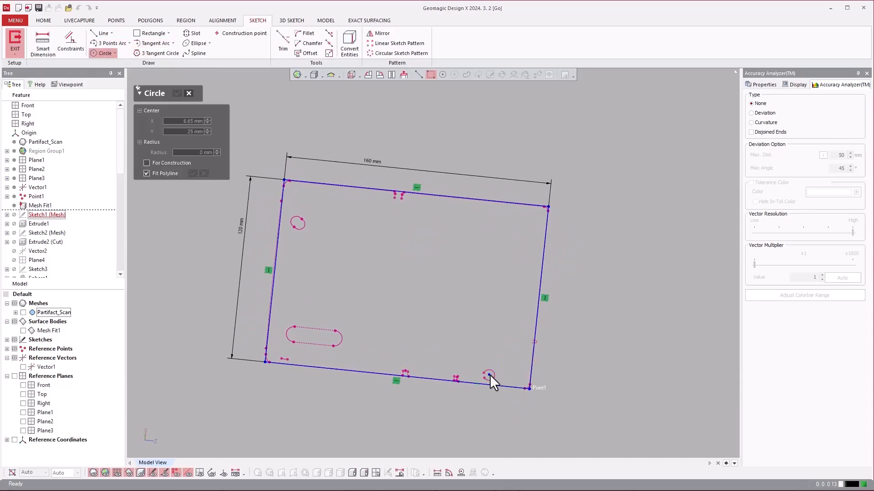
{"action": "left_click", "coordinate": [492, 374]}
Fit slots to the elongated section polyline, about 24 mm long, and the small round one in the opposite corner, finishing the sketch.
{"action": "left_click", "coordinate": [186, 34]}
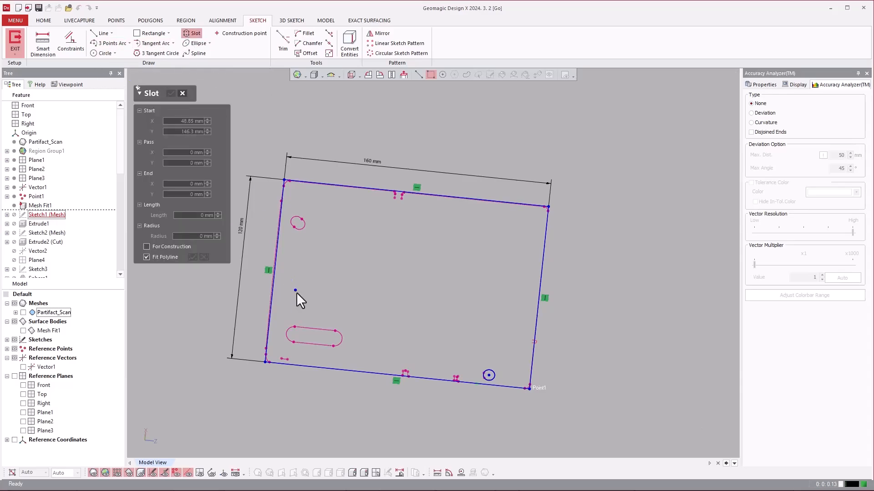
{"action": "left_click", "coordinate": [337, 348]}
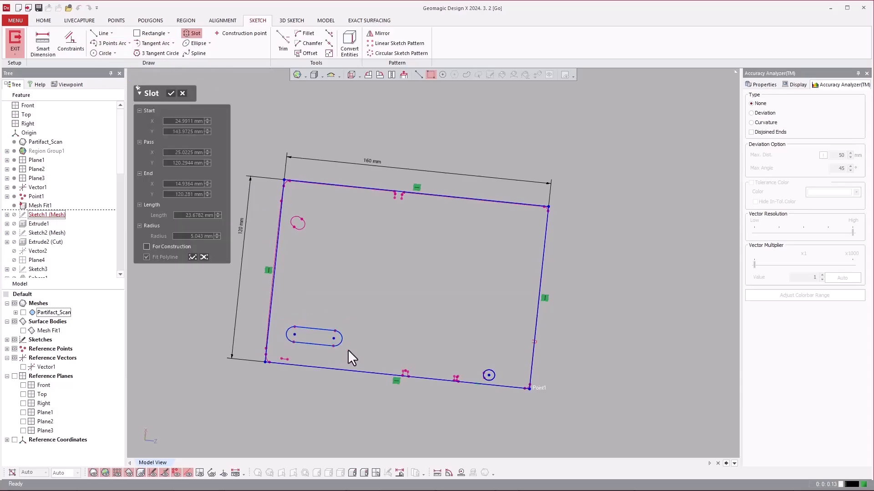
{"action": "left_click", "coordinate": [193, 257]}
{"action": "left_click", "coordinate": [292, 219]}
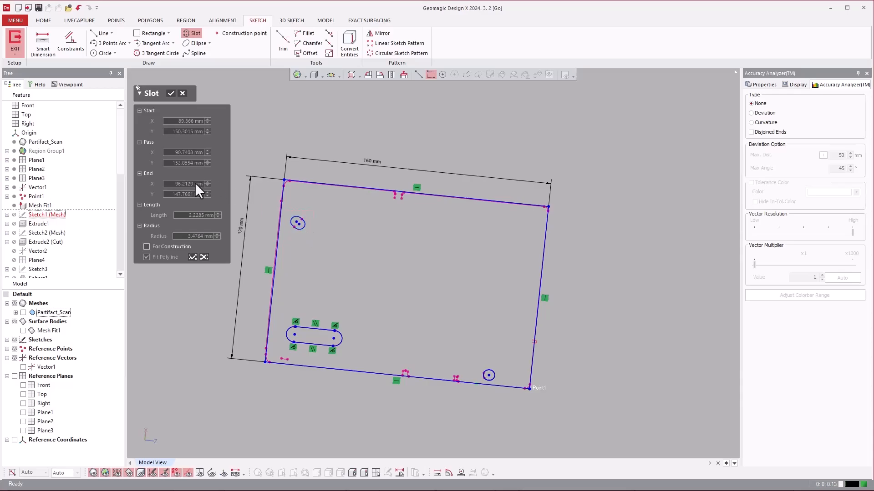
{"action": "left_click", "coordinate": [194, 257]}
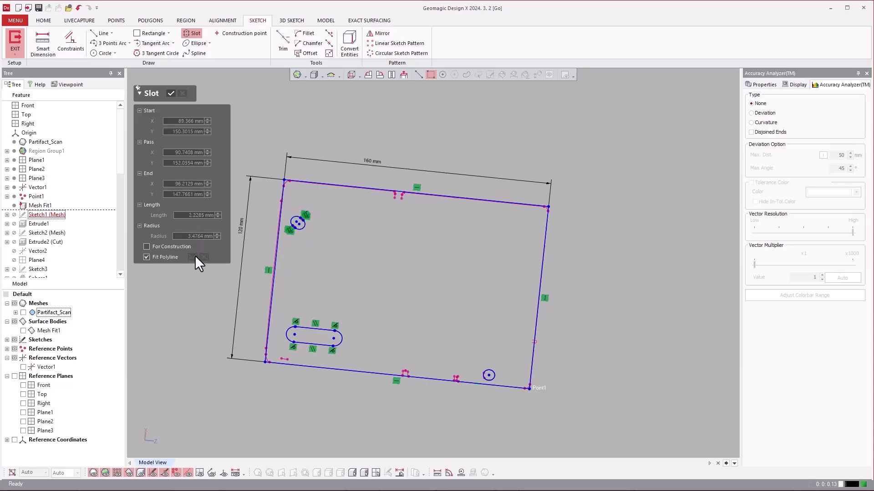
{"action": "left_click", "coordinate": [171, 94]}
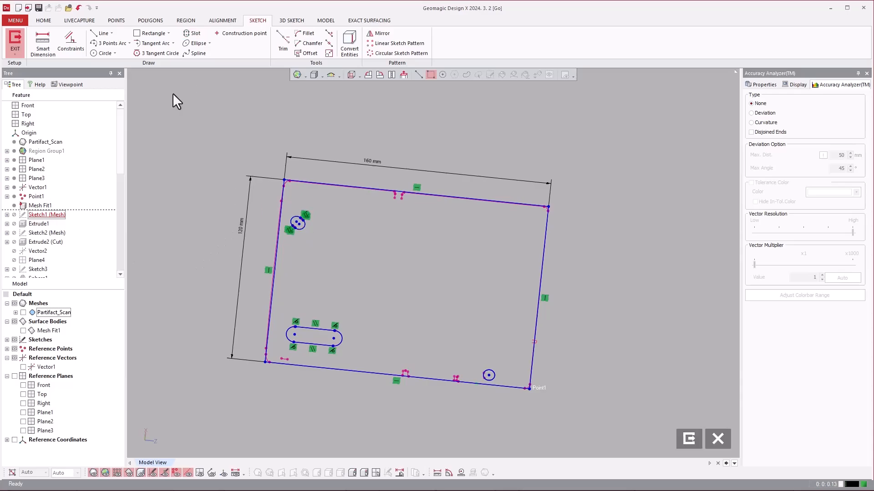
{"action": "left_click", "coordinate": [15, 40]}
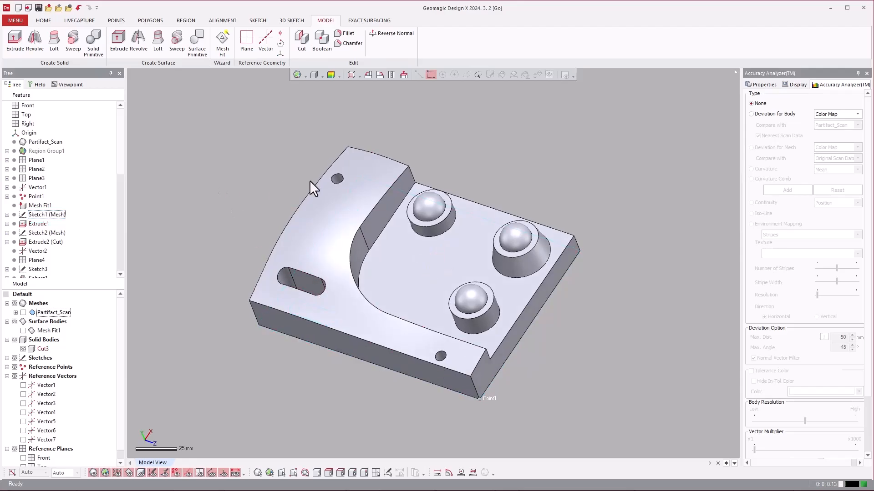
{"action": "mouse_move", "coordinate": [310, 180]}
{"action": "right_mouse_down"}
{"action": "mouse_move", "coordinate": [367, 240]}
{"action": "mouse_move", "coordinate": [370, 284]}
{"action": "mouse_move", "coordinate": [373, 189]}
{"action": "mouse_move", "coordinate": [343, 203]}
{"action": "mouse_move", "coordinate": [437, 327]}
{"action": "mouse_move", "coordinate": [388, 306]}
{"action": "mouse_move", "coordinate": [375, 261]}
{"action": "mouse_move", "coordinate": [379, 245]}
{"action": "right_mouse_up"}
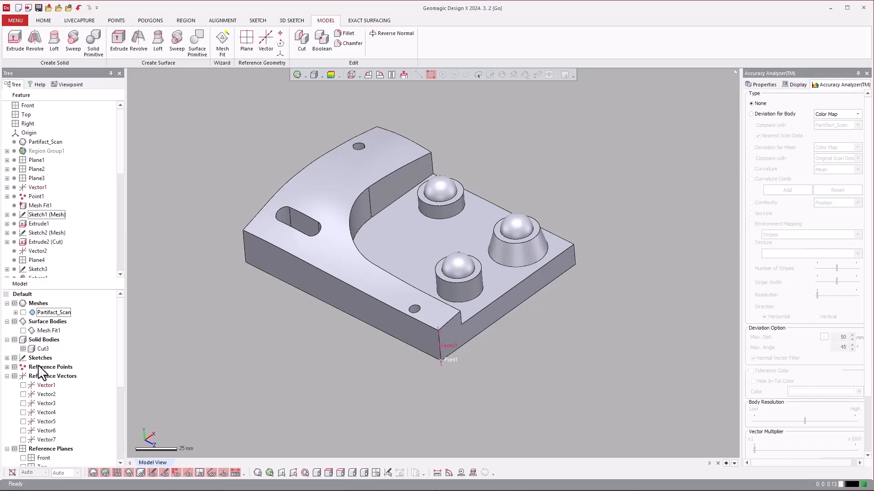
Hide the merged Cut3 solid body and show the Partifact_Scan mesh.
{"action": "left_click", "coordinate": [23, 348]}
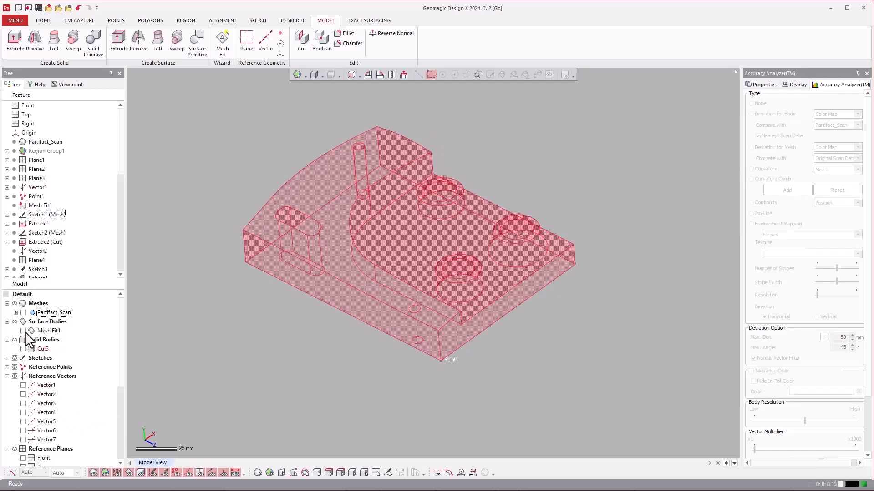
{"action": "left_click", "coordinate": [24, 312]}
{"action": "scroll", "coordinate": [436, 344], "scroll_direction": "up", "scroll_amount": 4}
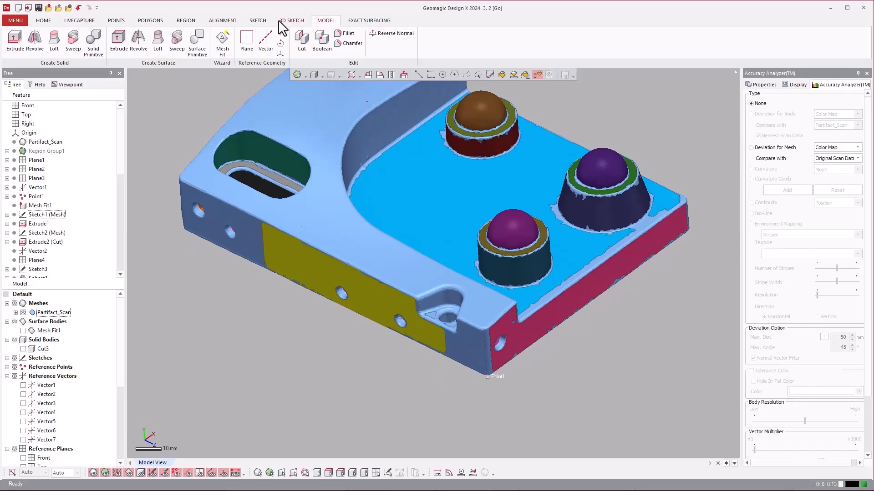
Set up a mesh sketch based on the triangular notch's floor, with the section polyline offset 2.5 mm.
{"action": "left_click", "coordinate": [257, 20]}
{"action": "left_click", "coordinate": [15, 40]}
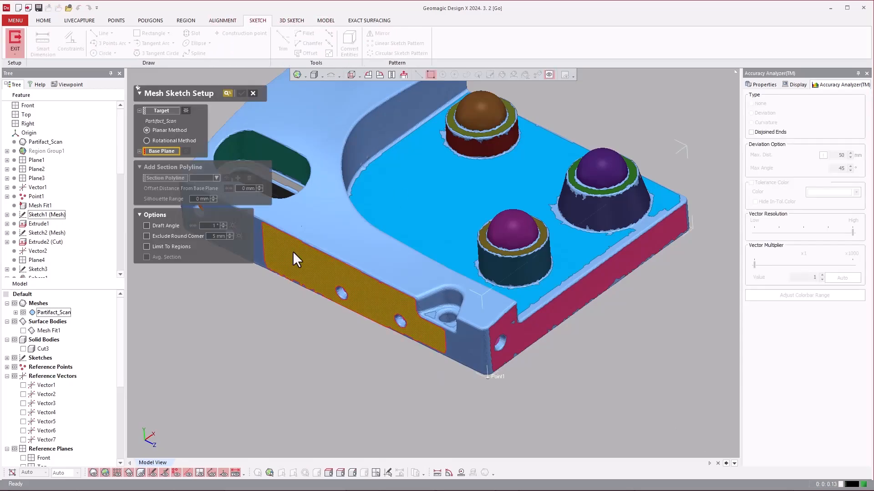
{"action": "left_click", "coordinate": [433, 316]}
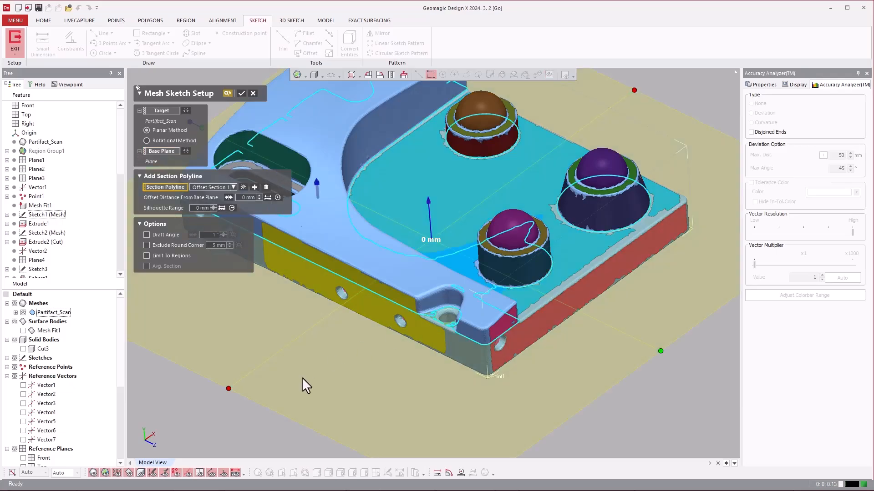
{"action": "left_click_drag", "start_coordinate": [427, 200], "coordinate": [429, 194]}
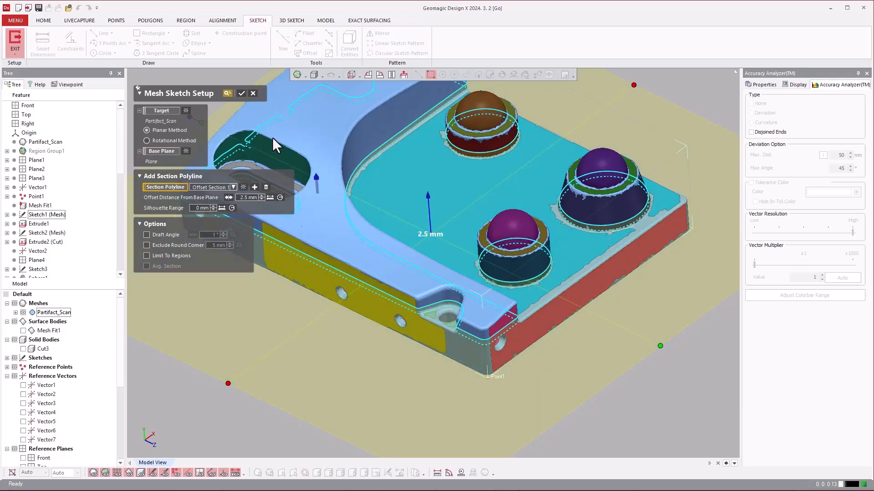
{"action": "left_click", "coordinate": [241, 93]}
Fit two lines to the slanted sides of the notch's section polyline.
{"action": "scroll", "coordinate": [364, 260], "scroll_direction": "up", "scroll_amount": 5}
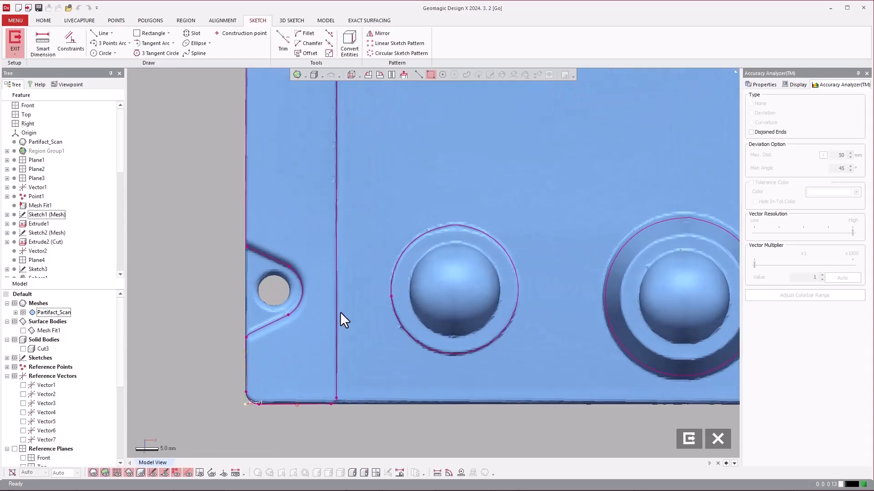
{"action": "middle_click_drag", "start_coordinate": [339, 312], "coordinate": [441, 284]}
{"action": "left_click", "coordinate": [109, 33]}
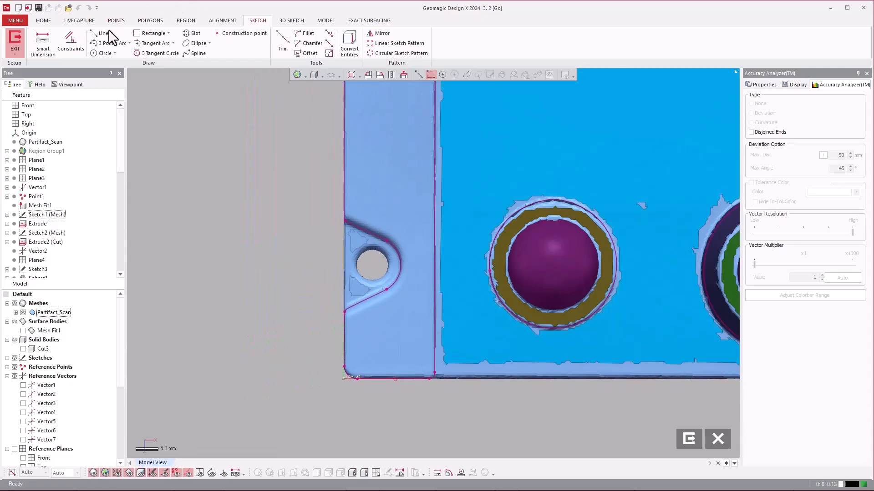
{"action": "left_click", "coordinate": [358, 229]}
{"action": "left_click", "coordinate": [356, 304]}
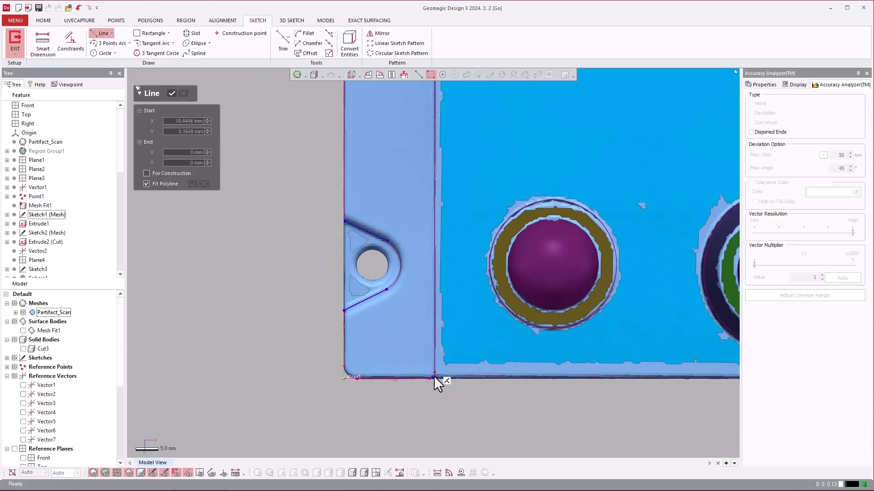
Connect the inner ends of the two slanted notch lines with a tangent arc starting from the lower line.
{"action": "left_click", "coordinate": [146, 45]}
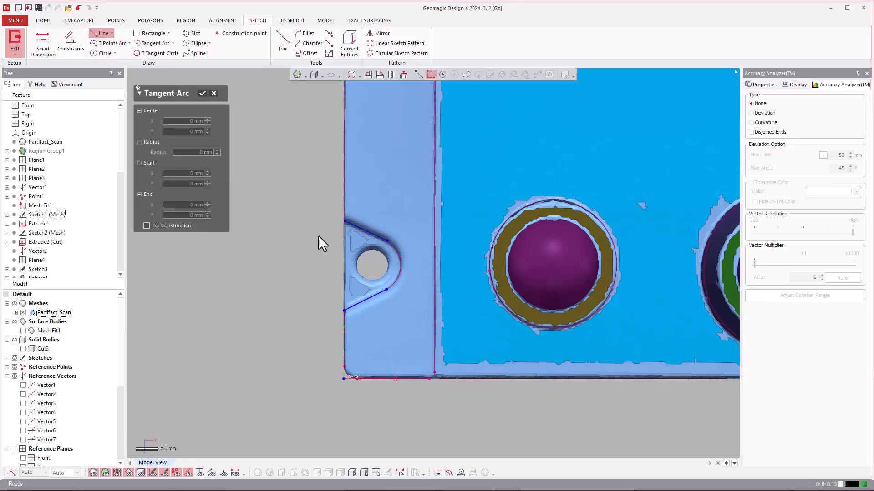
{"action": "left_click", "coordinate": [388, 288]}
{"action": "left_click", "coordinate": [387, 241]}
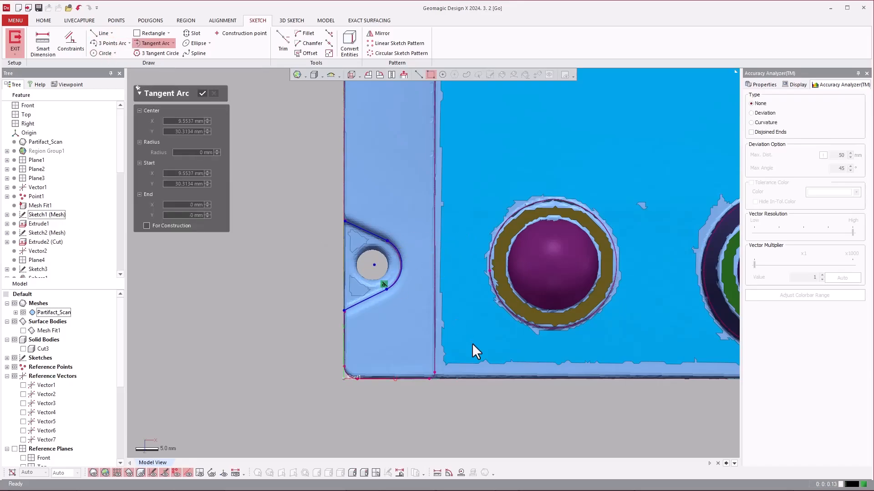
{"action": "left_click", "coordinate": [201, 93]}
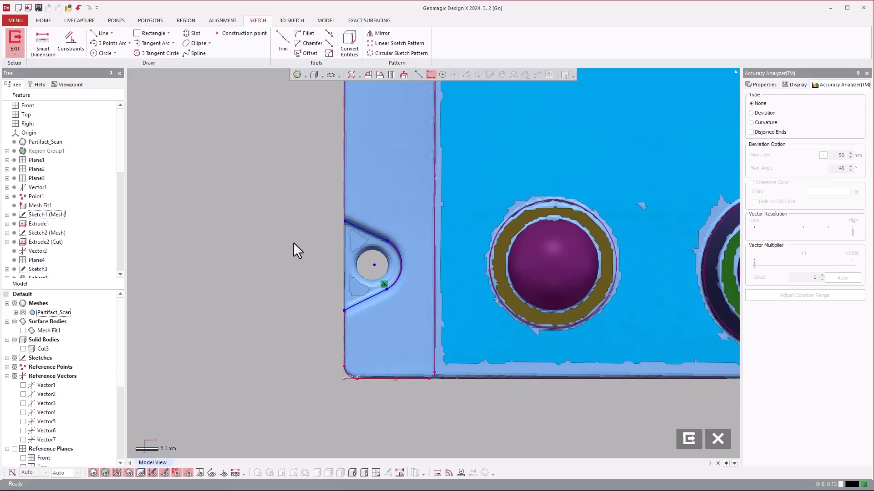
Make the upper slanted line of the notch tangent to the arc.
{"action": "left_click", "coordinate": [357, 226]}
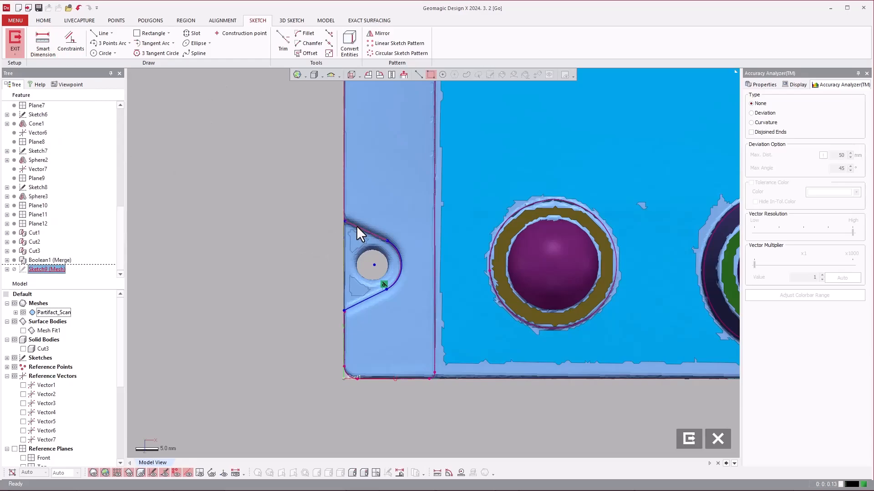
{"action": "double_click", "coordinate": [394, 246], "text": "shift"}
{"action": "left_click", "coordinate": [159, 173]}
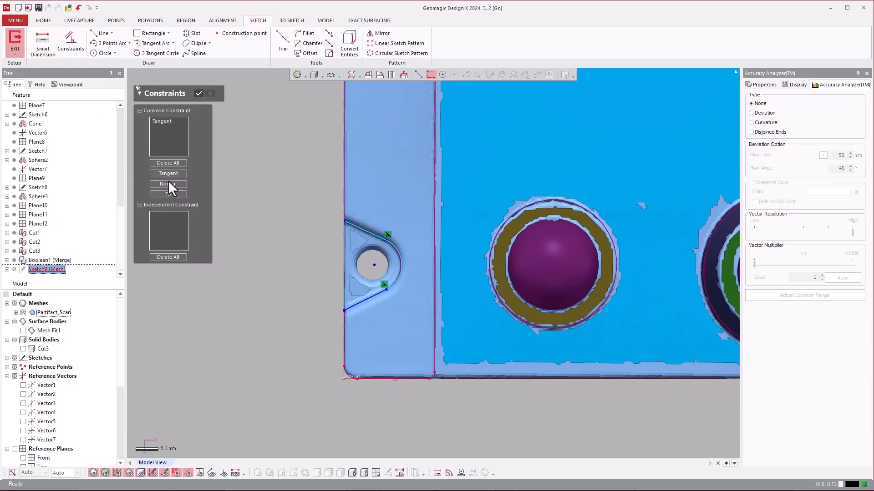
{"action": "left_click", "coordinate": [268, 230]}
{"action": "left_click", "coordinate": [198, 94]}
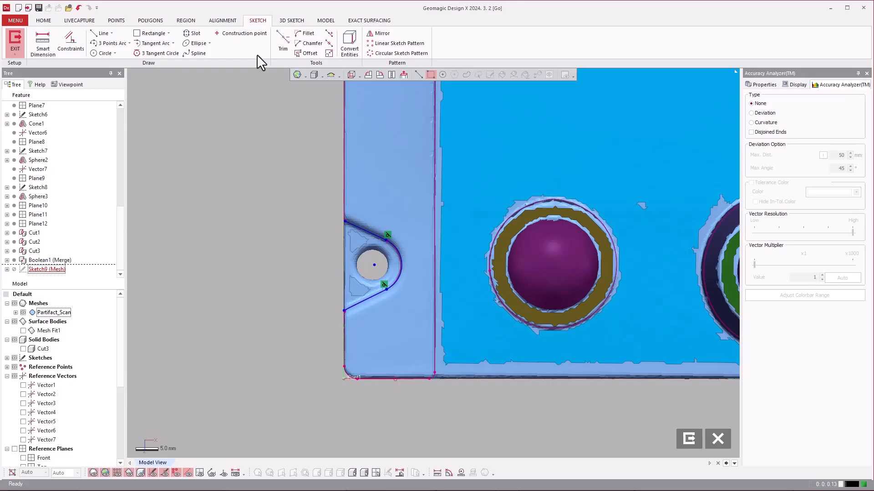
Extend both slanted notch lines past the part's outer edge and draw a vertical line about 12.65 mm down from the upper one's outer end.
{"action": "left_click", "coordinate": [329, 53]}
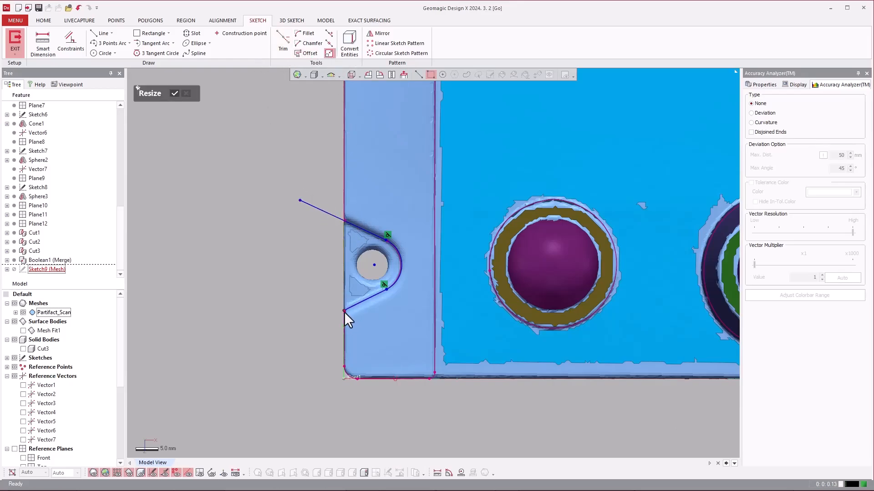
{"action": "left_click", "coordinate": [101, 34]}
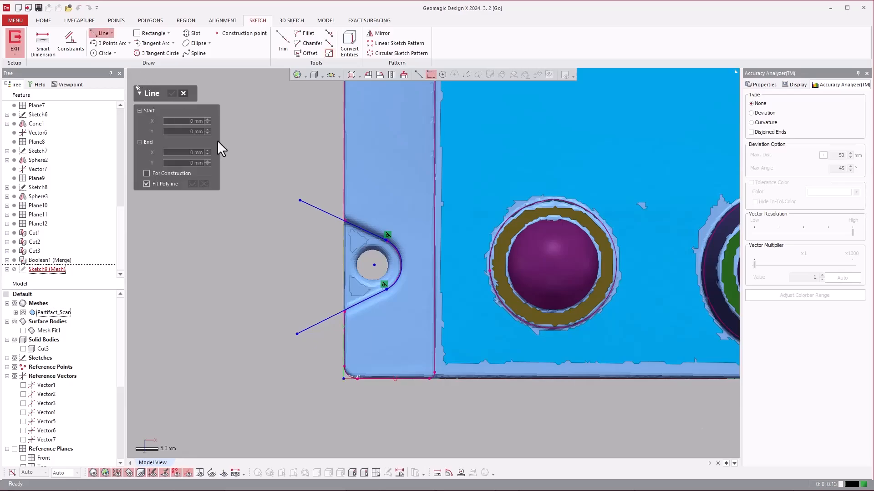
{"action": "left_click", "coordinate": [298, 201]}
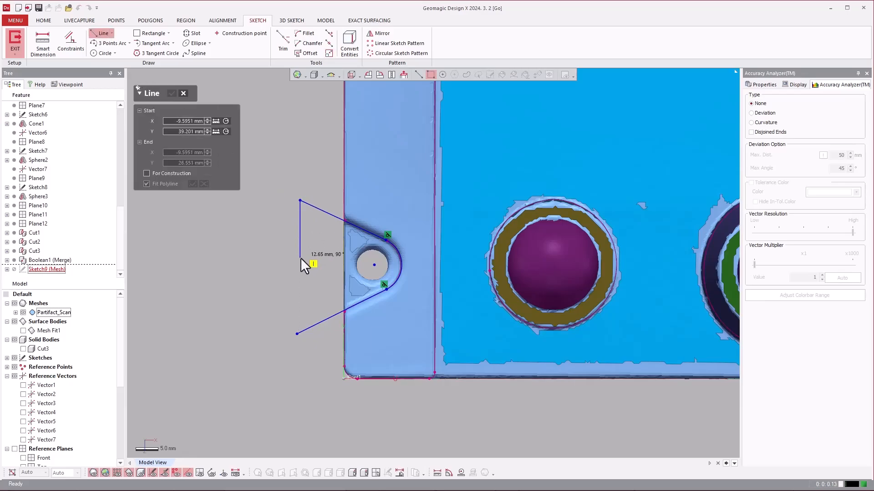
{"action": "left_click", "coordinate": [300, 258]}
{"action": "key", "text": "Escape"}
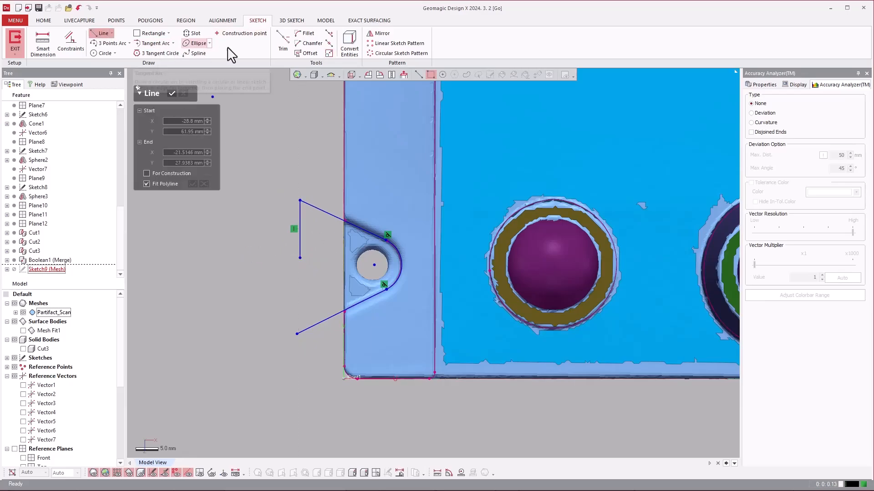
Close the notch profile by corner-trimming the vertical line with the lower slanted line.
{"action": "left_click", "coordinate": [282, 50]}
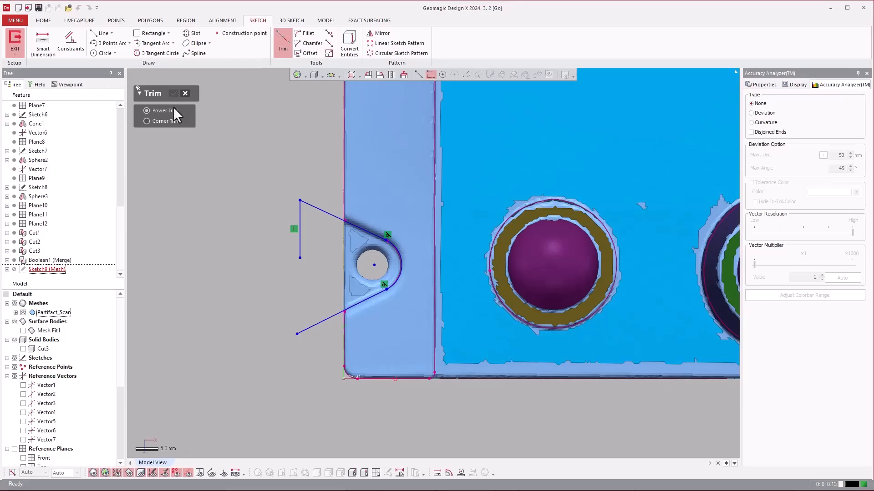
{"action": "left_click", "coordinate": [300, 215]}
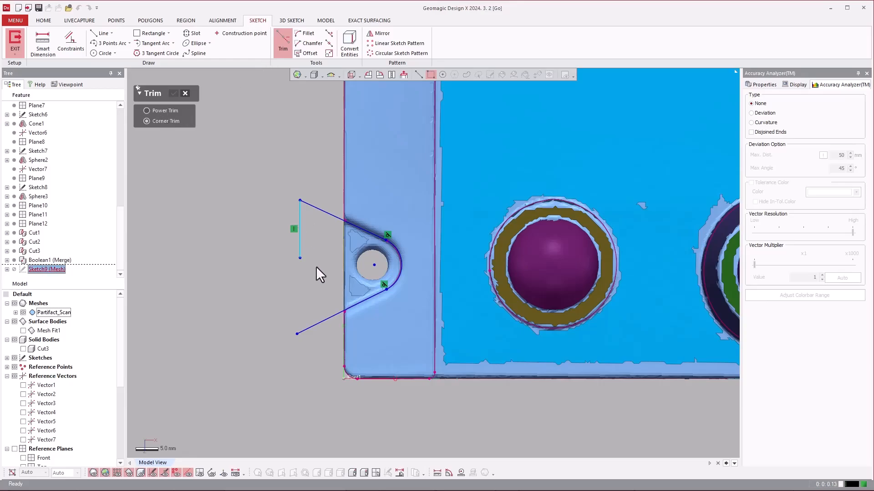
{"action": "left_click", "coordinate": [329, 318]}
{"action": "left_click", "coordinate": [173, 93]}
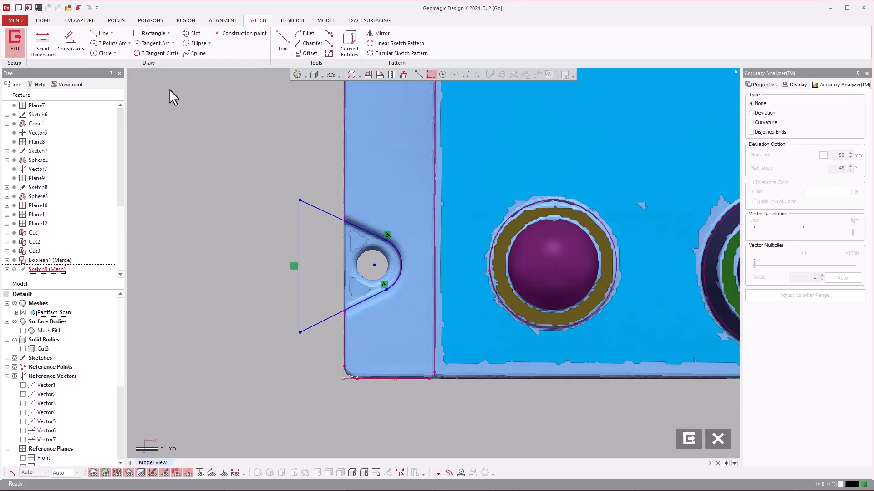
Dimension the notch arc's radius and set it to 6 mm.
{"action": "left_click", "coordinate": [43, 43]}
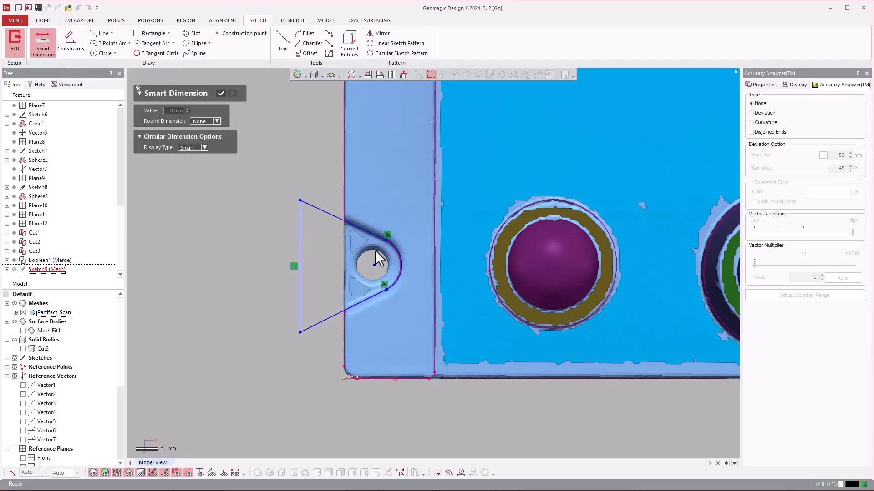
{"action": "left_click", "coordinate": [396, 250]}
{"action": "left_click", "coordinate": [414, 203]}
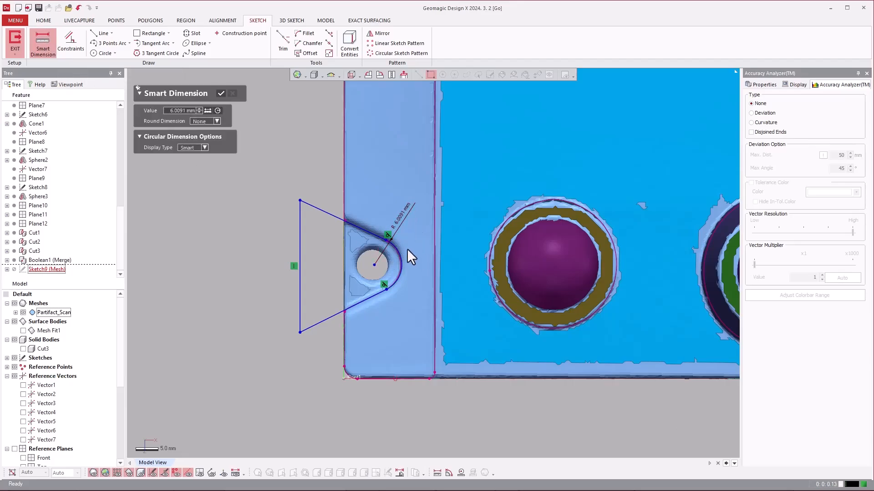
{"action": "double_click", "coordinate": [400, 217]}
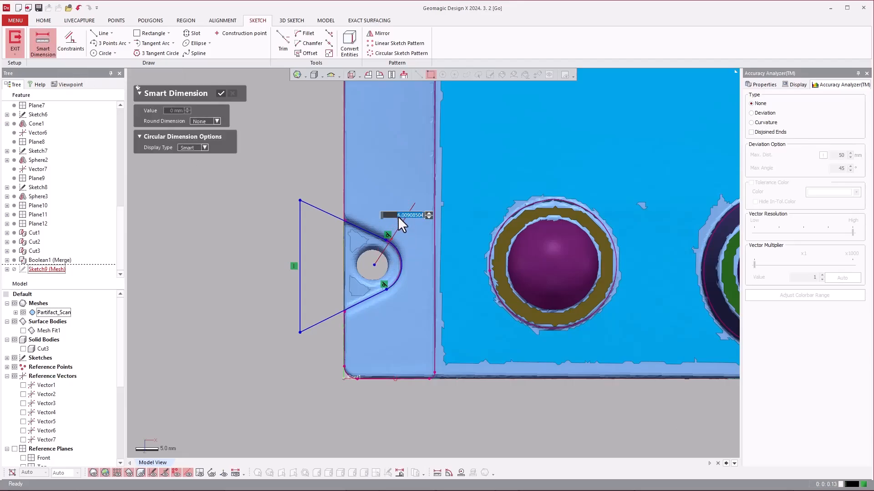
{"action": "type", "text": "6"}
{"action": "key", "text": "Return"}
Dimension the angle between the two slanted notch lines as 51.5° and finish the sketch.
{"action": "left_click", "coordinate": [337, 316]}
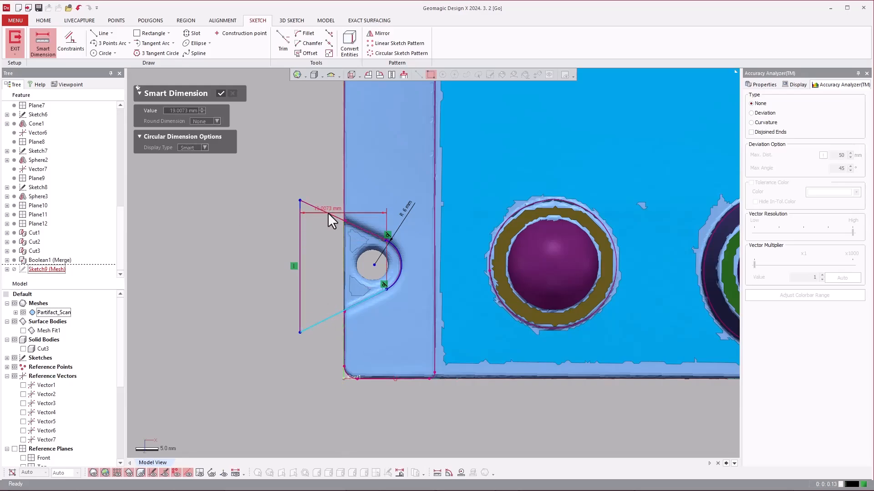
{"action": "left_click", "coordinate": [328, 213]}
{"action": "left_click", "coordinate": [325, 259]}
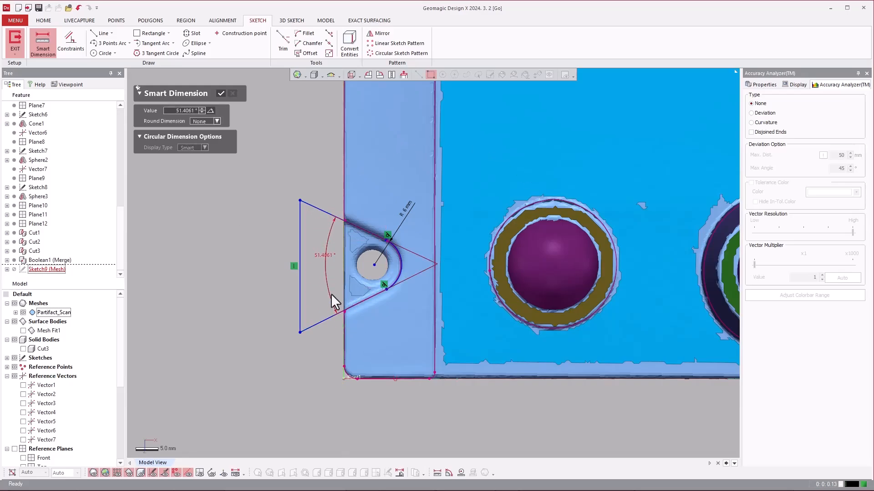
{"action": "double_click", "coordinate": [319, 257]}
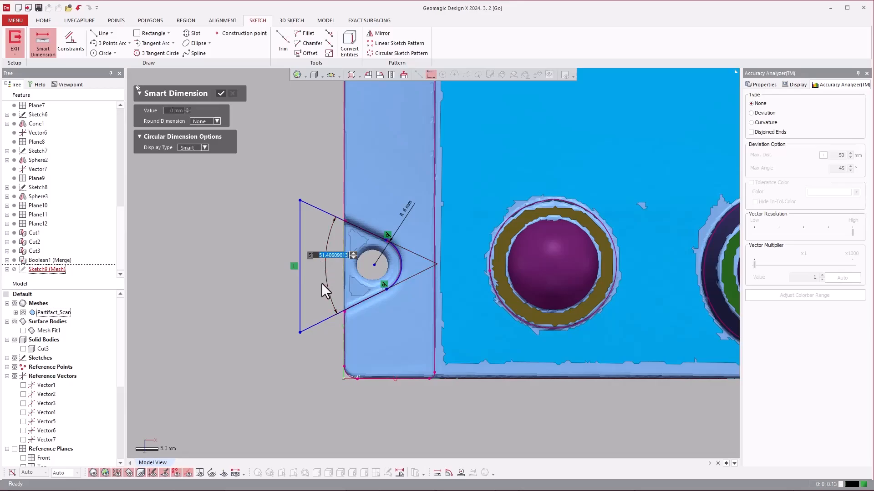
{"action": "type", "text": "51.5"}
{"action": "key", "text": "Return"}
{"action": "left_click", "coordinate": [220, 93]}
{"action": "left_click", "coordinate": [15, 43]}
Extrude the notch sketch upward 41 mm as a cut through the solid body.
{"action": "right_click_drag", "start_coordinate": [519, 320], "coordinate": [344, 91]}
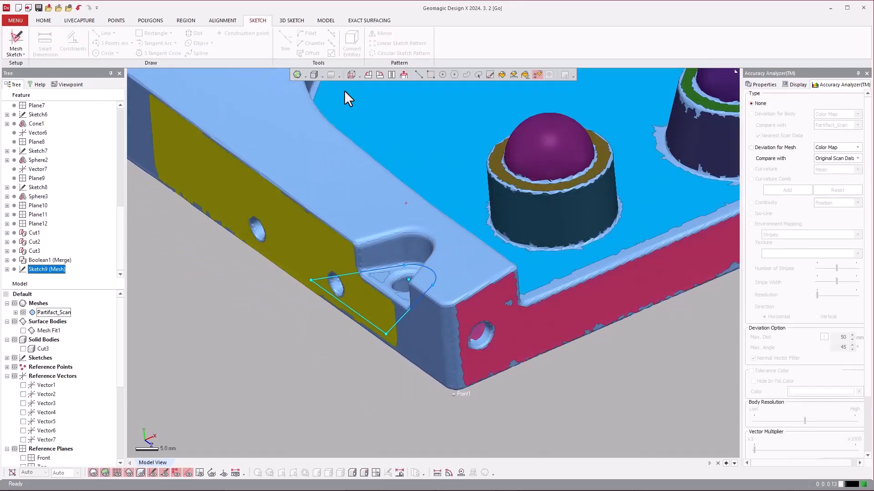
{"action": "left_click", "coordinate": [324, 21]}
{"action": "left_click", "coordinate": [15, 36]}
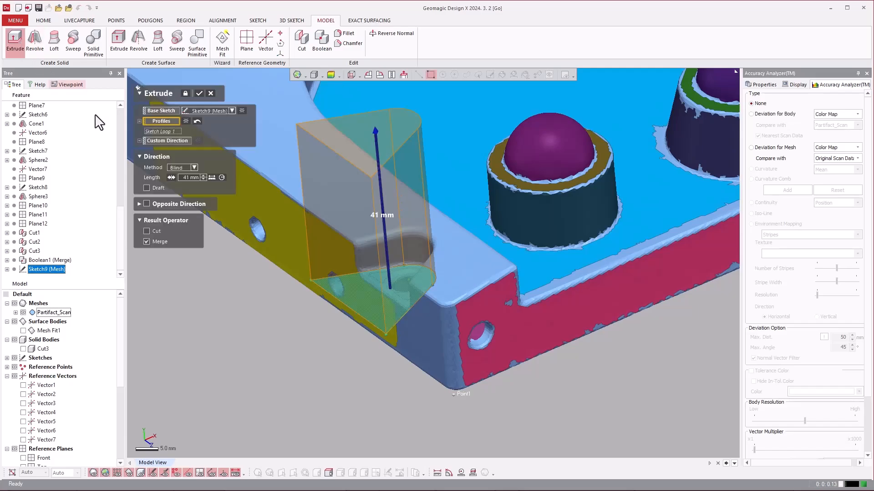
{"action": "left_click", "coordinate": [145, 232]}
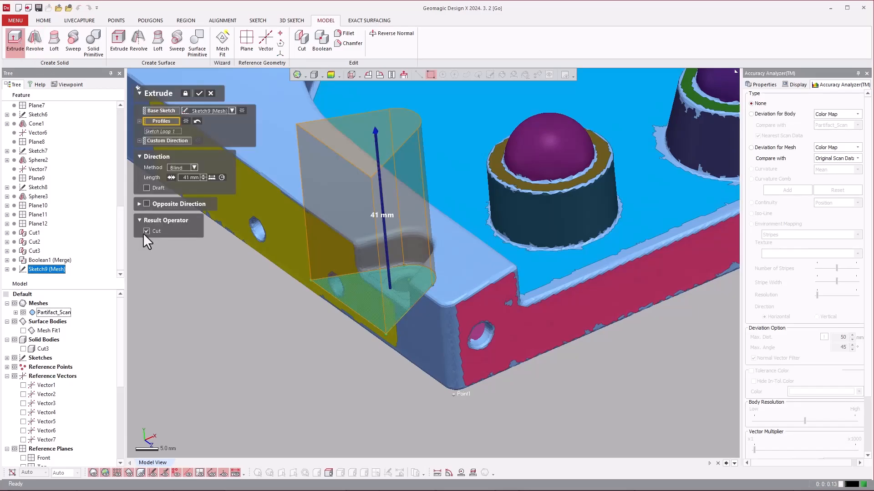
{"action": "left_click", "coordinate": [198, 94]}
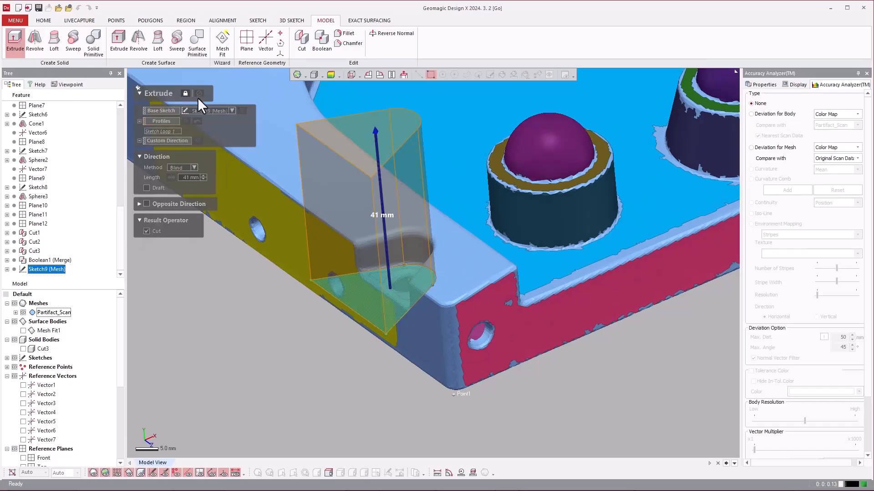
Show the cut solid over the scan to compare the notch and the elongated slot with the mesh, and hide it again.
{"action": "left_click", "coordinate": [23, 349]}
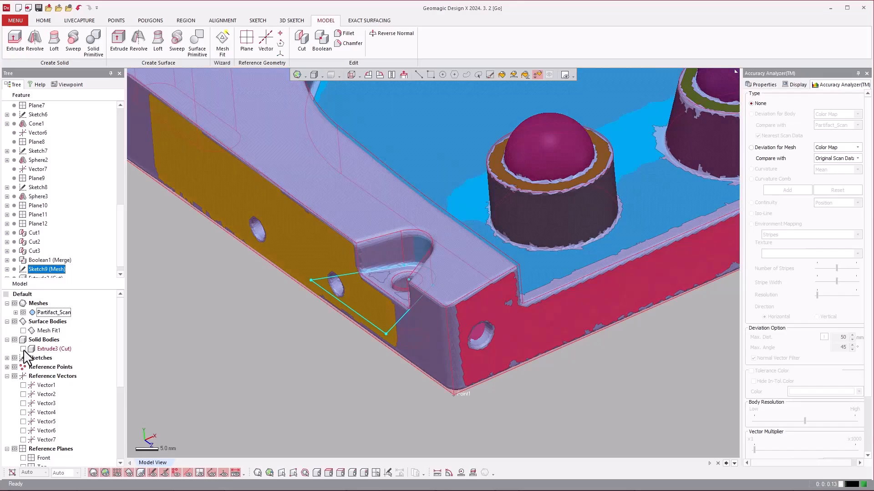
{"action": "left_click", "coordinate": [245, 329]}
{"action": "mouse_move", "coordinate": [455, 294]}
{"action": "right_mouse_down"}
{"action": "mouse_move", "coordinate": [587, 275]}
{"action": "mouse_move", "coordinate": [509, 282]}
{"action": "mouse_move", "coordinate": [464, 299]}
{"action": "right_mouse_up"}
{"action": "right_click_drag", "start_coordinate": [270, 282], "coordinate": [447, 190], "text": "ctrl"}
{"action": "scroll", "coordinate": [332, 297], "scroll_direction": "down", "scroll_amount": 2}
{"action": "scroll", "coordinate": [403, 183], "scroll_direction": "up", "scroll_amount": 3}
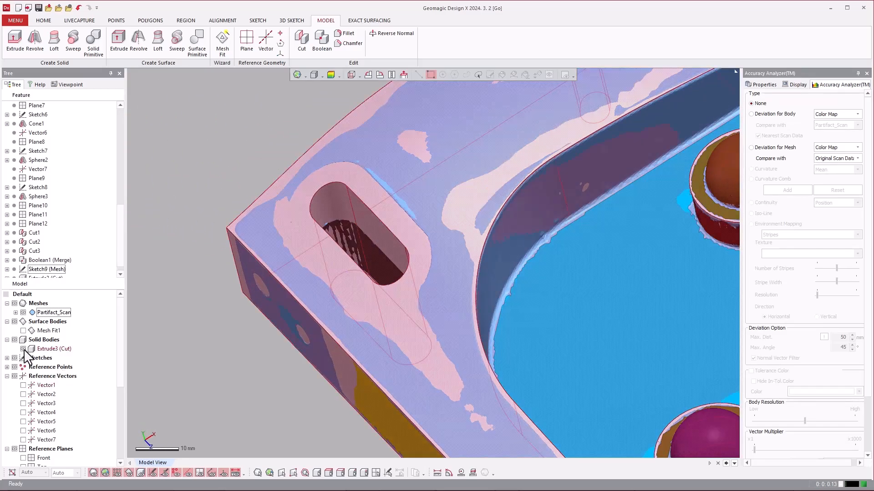
{"action": "left_click", "coordinate": [23, 349]}
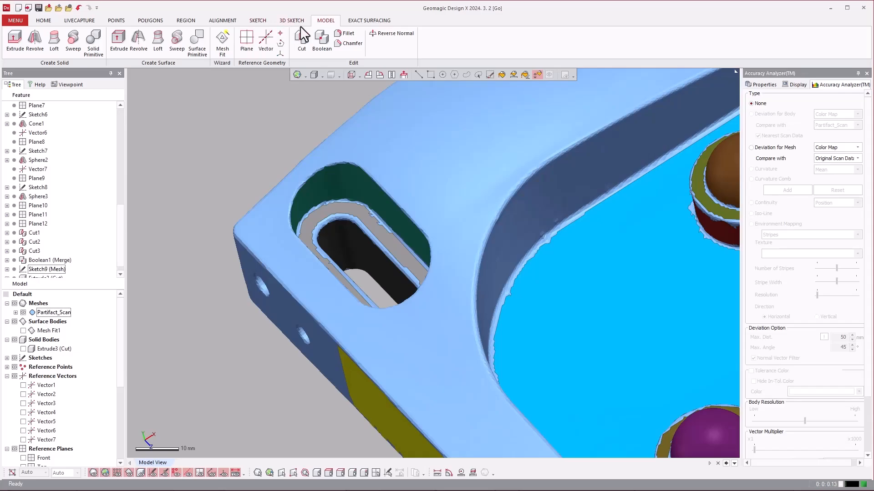
Set up a mesh sketch based on the ledge inside the elongated slot, with the section polyline offset 4 mm.
{"action": "left_click", "coordinate": [253, 20]}
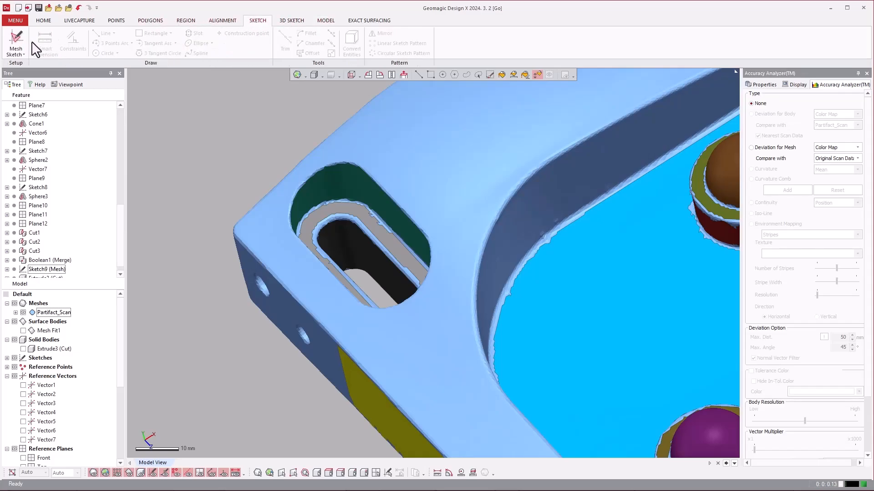
{"action": "left_click", "coordinate": [22, 37]}
{"action": "left_click", "coordinate": [350, 209]}
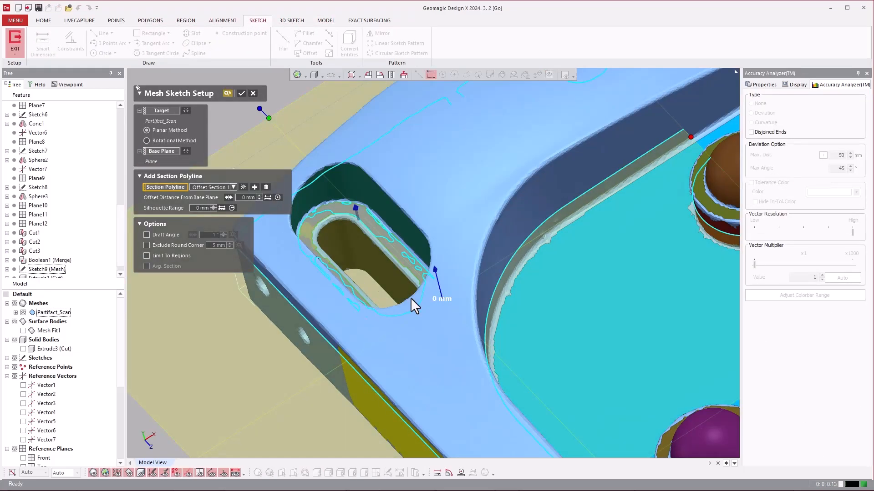
{"action": "left_click_drag", "start_coordinate": [435, 273], "coordinate": [433, 262]}
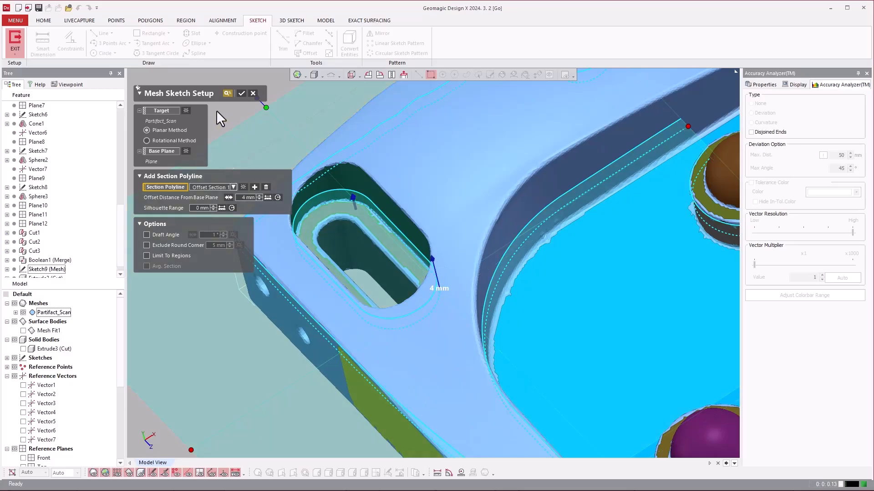
{"action": "left_click", "coordinate": [242, 92]}
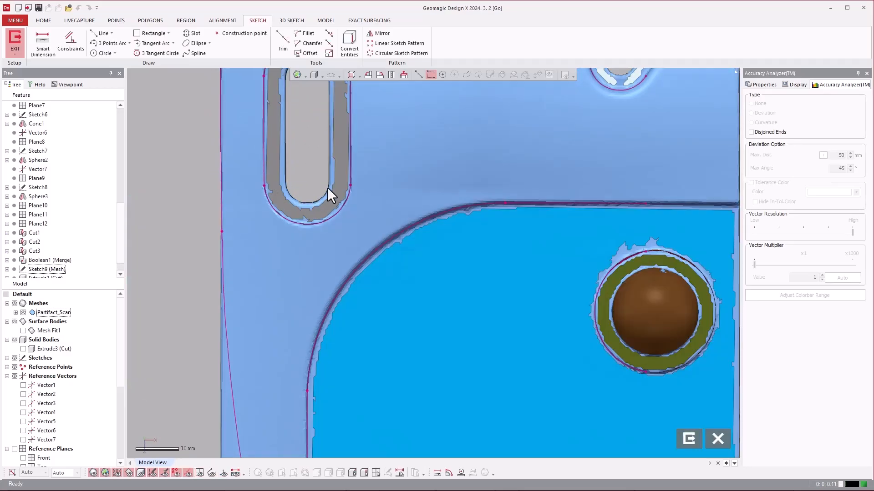
Show Sketch1 (Mesh) alongside the section polylines of the current mesh sketch.
{"action": "middle_click_drag", "start_coordinate": [327, 187], "coordinate": [334, 286]}
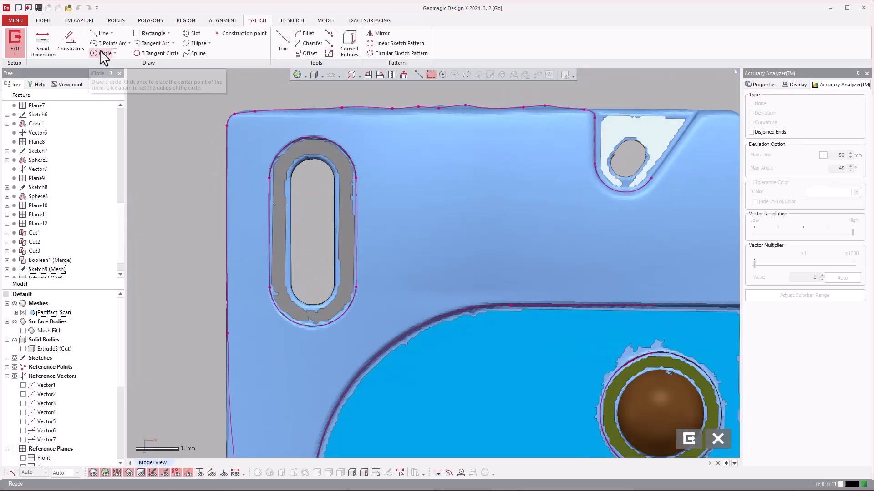
{"action": "right_click_drag", "start_coordinate": [228, 242], "coordinate": [297, 223]}
{"action": "scroll", "coordinate": [305, 209], "scroll_direction": "up", "scroll_amount": 2}
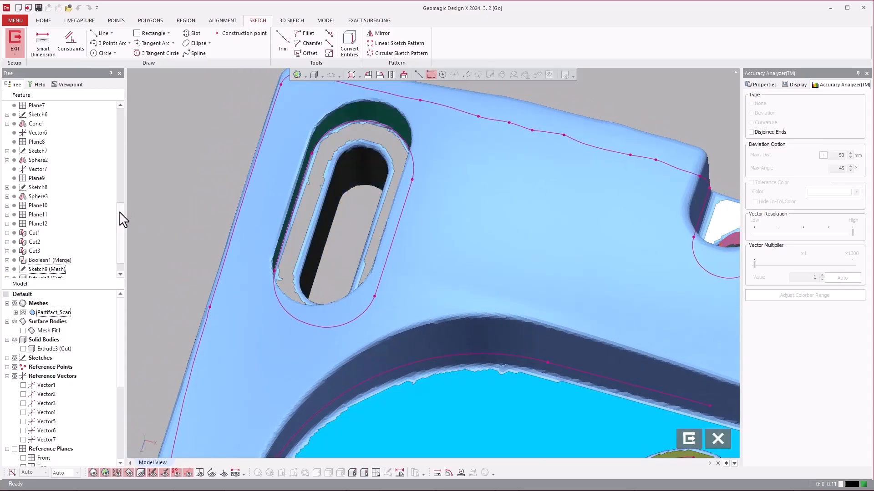
{"action": "left_click_drag", "start_coordinate": [119, 213], "coordinate": [117, 117]}
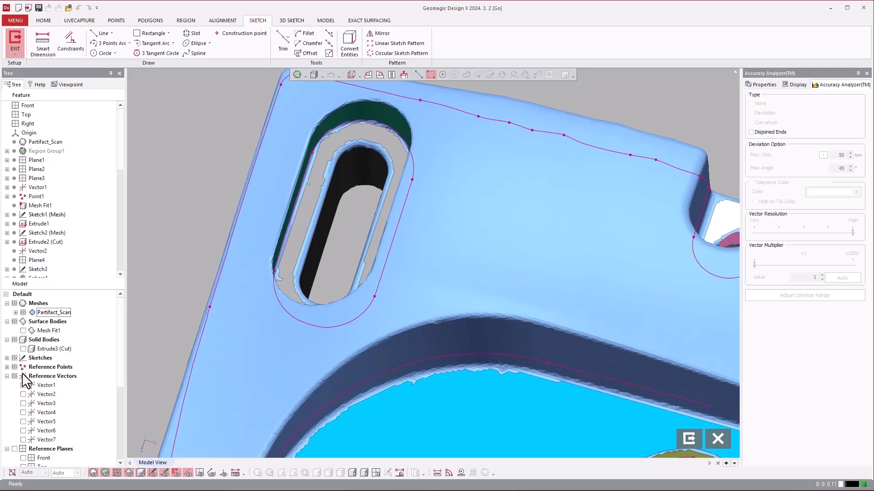
{"action": "scroll", "coordinate": [23, 375], "scroll_direction": "down", "scroll_amount": 3}
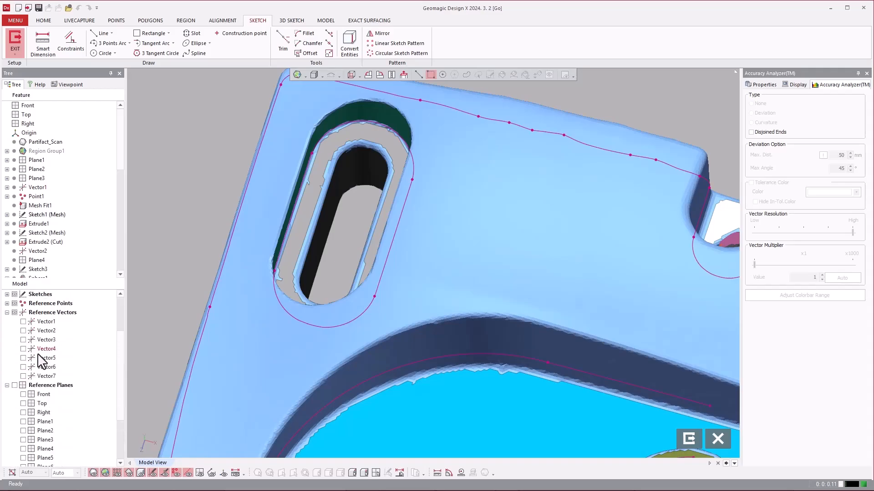
{"action": "scroll", "coordinate": [40, 359], "scroll_direction": "up", "scroll_amount": 2}
{"action": "scroll", "coordinate": [7, 314], "scroll_direction": "up", "scroll_amount": 2}
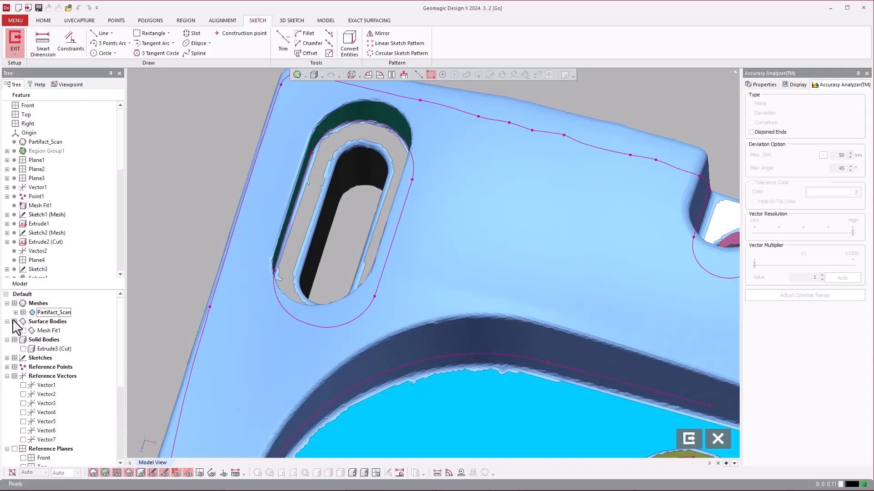
{"action": "left_click", "coordinate": [7, 358]}
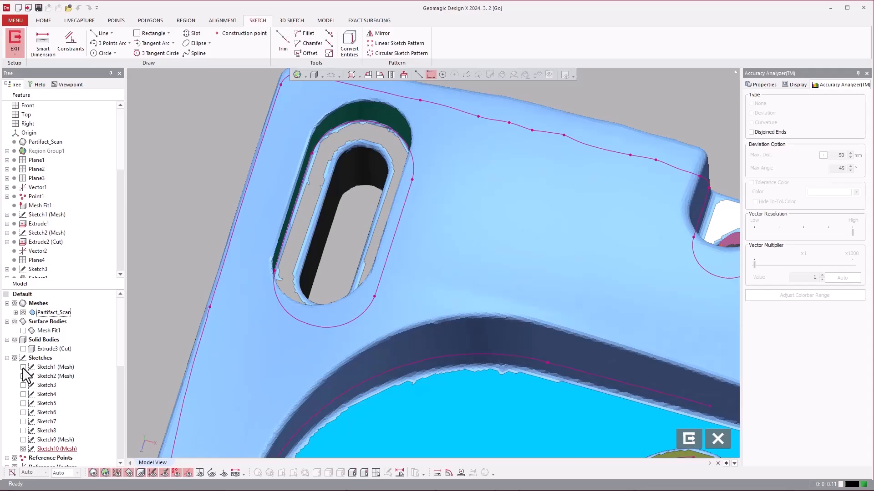
{"action": "left_click", "coordinate": [24, 367]}
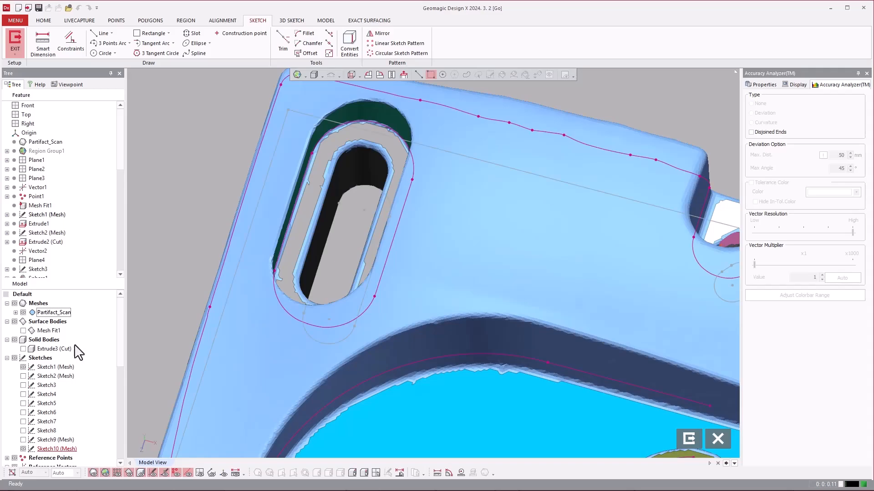
Convert the four curves of the elongated slot in Sketch1 (Mesh) into entities of the current sketch.
{"action": "left_click", "coordinate": [350, 45]}
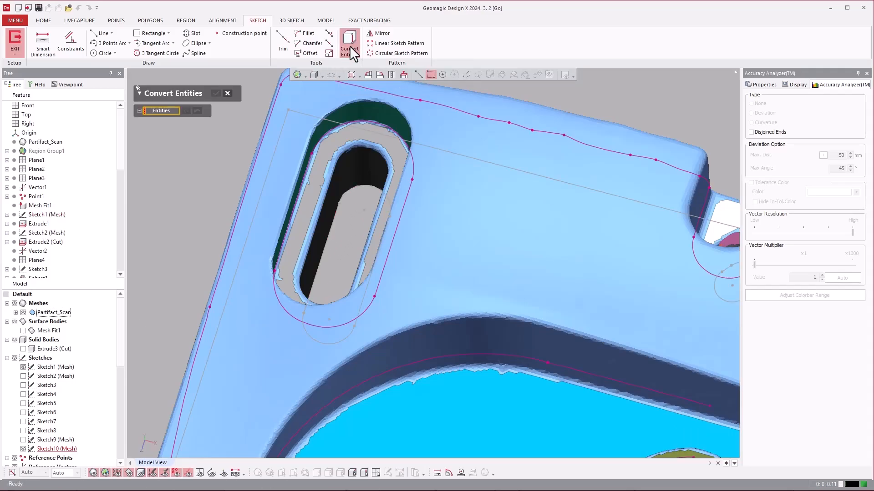
{"action": "left_click", "coordinate": [336, 212]}
{"action": "left_click", "coordinate": [346, 192]}
{"action": "right_click_drag", "start_coordinate": [345, 290], "coordinate": [349, 282]}
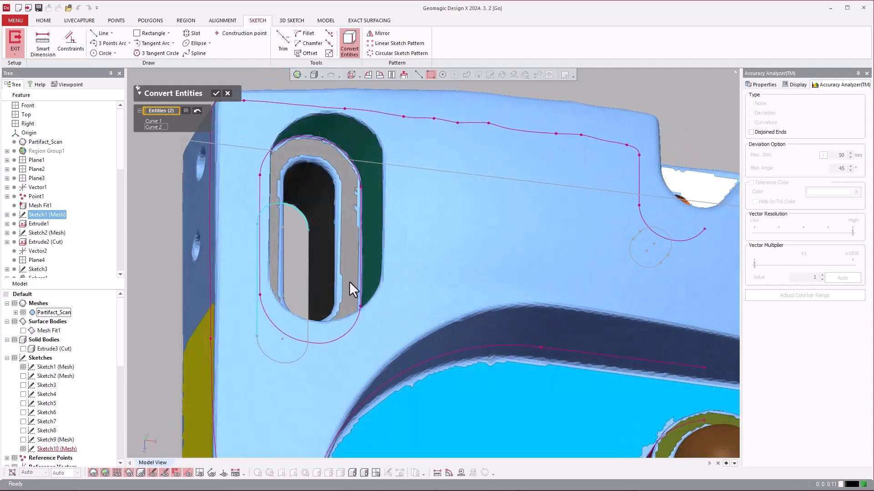
{"action": "left_click", "coordinate": [307, 267]}
{"action": "left_click", "coordinate": [298, 359]}
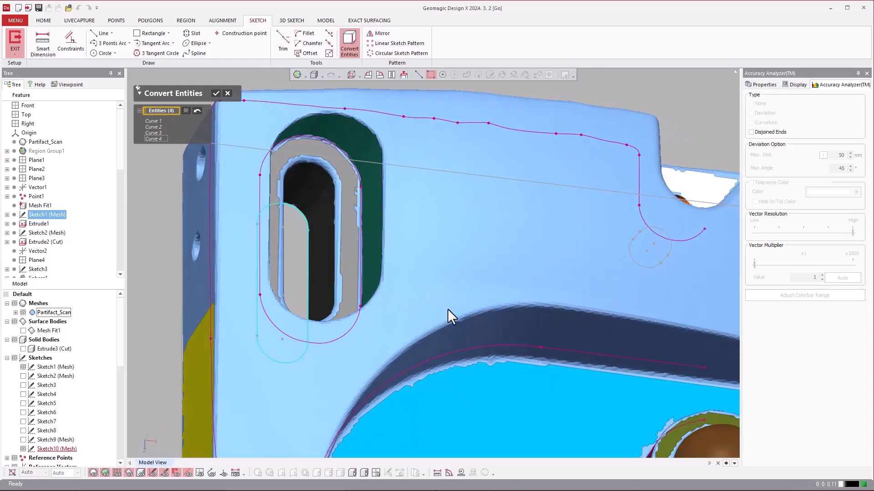
{"action": "right_click_drag", "start_coordinate": [447, 308], "coordinate": [328, 272]}
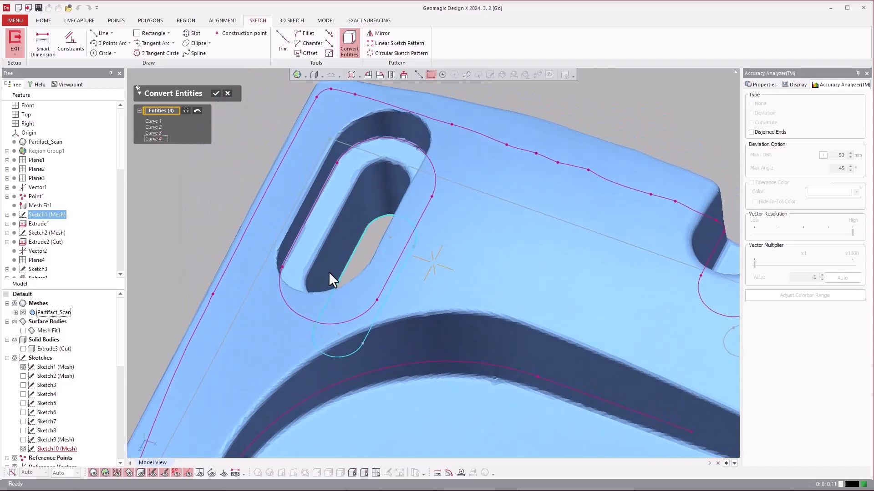
{"action": "left_click", "coordinate": [215, 93]}
{"action": "right_click_drag", "start_coordinate": [364, 203], "coordinate": [368, 214]}
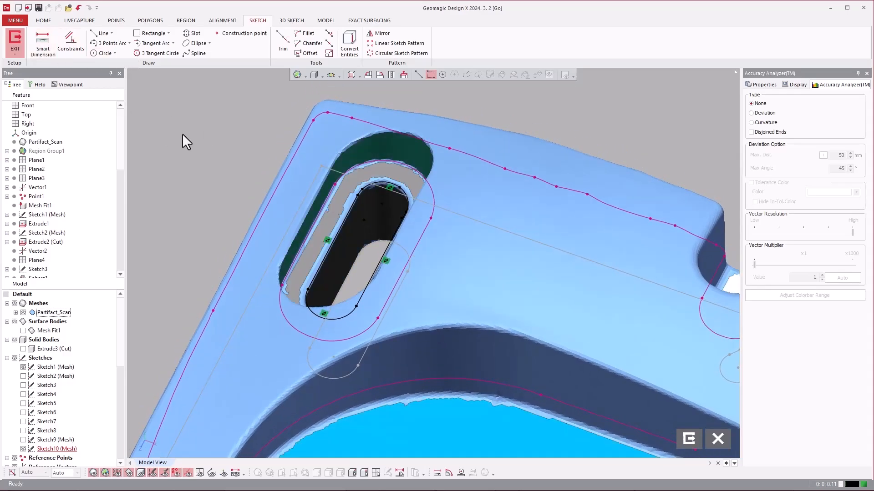
Hide the Partifact_Scan mesh, leaving the sketch curves and section polylines displayed.
{"action": "left_click", "coordinate": [23, 450]}
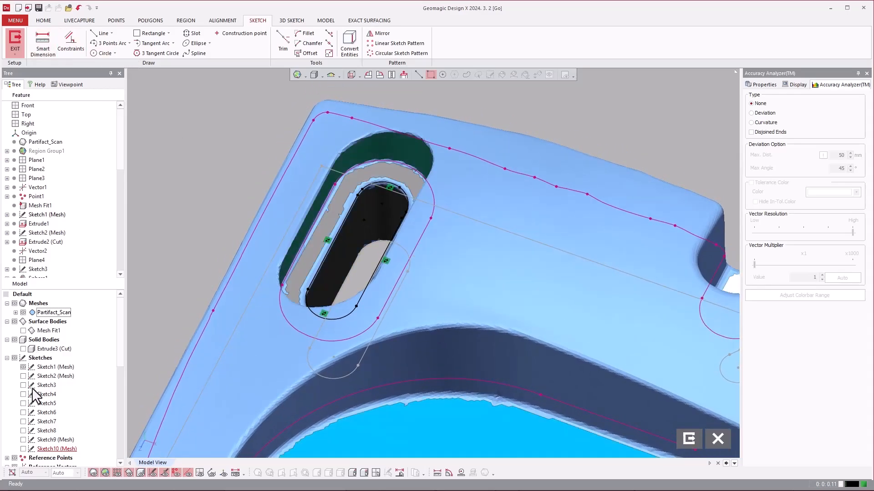
{"action": "left_click", "coordinate": [23, 312]}
{"action": "right_click_drag", "start_coordinate": [279, 264], "coordinate": [315, 261]}
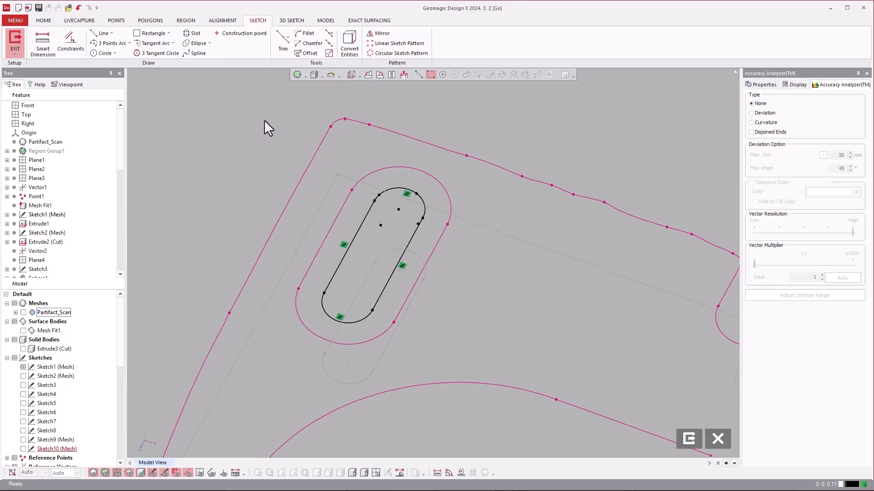
Offset the converted slot profile outward by 5 mm, keeping the original, to match the recess section.
{"action": "left_click", "coordinate": [310, 53]}
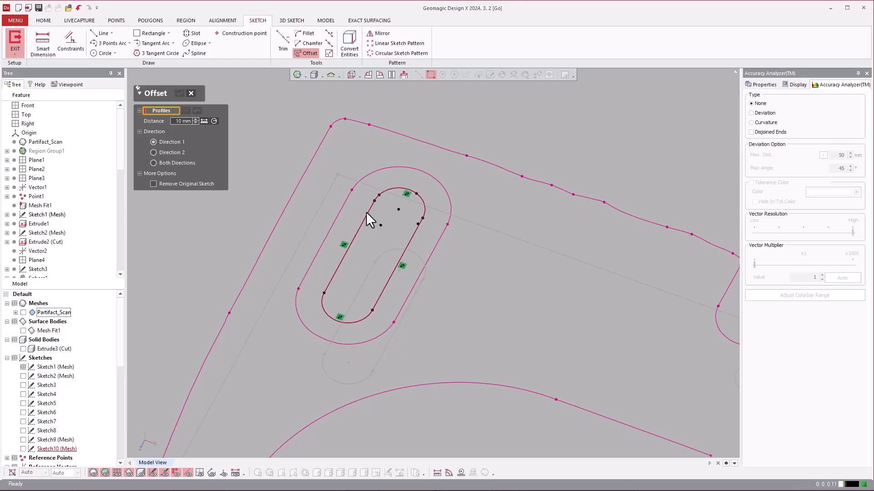
{"action": "left_click", "coordinate": [366, 211]}
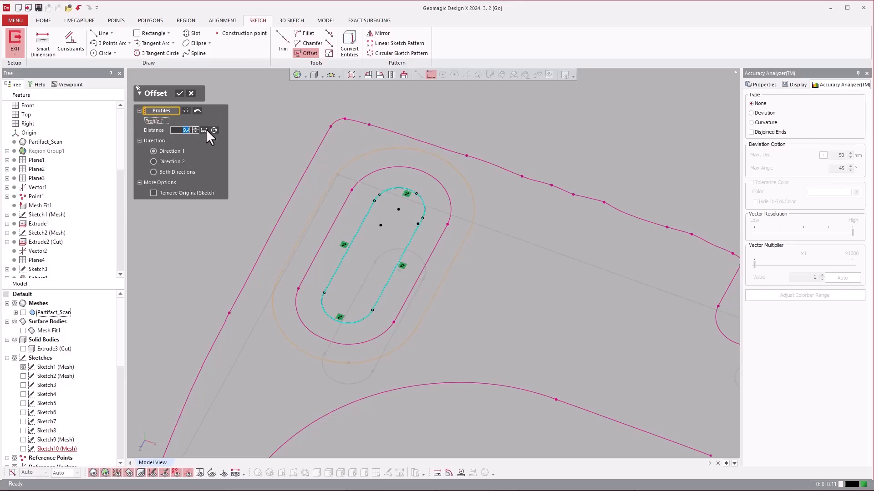
{"action": "type", "text": "6"}
{"action": "key", "text": "Return"}
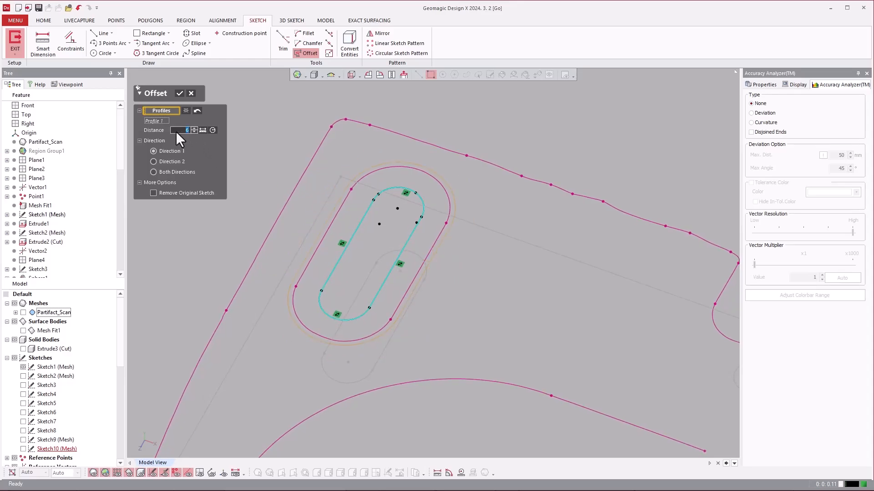
{"action": "type", "text": "5.5"}
{"action": "key", "text": "Return"}
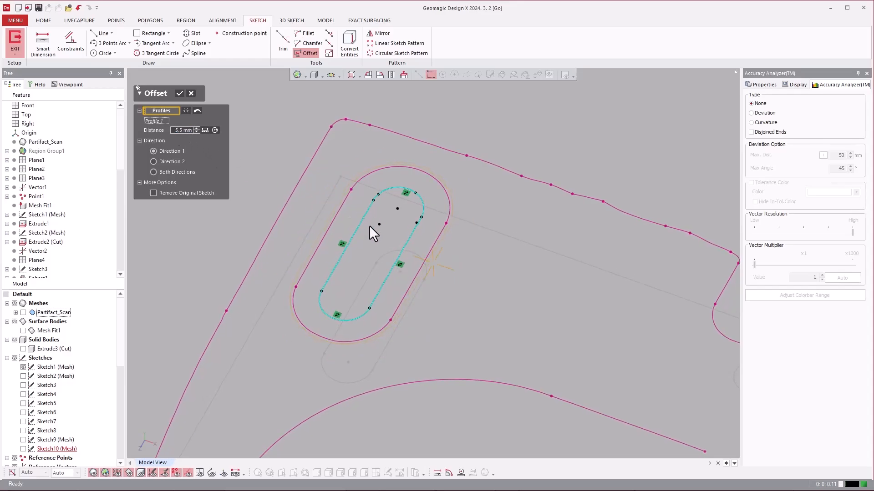
{"action": "type", "text": "5"}
{"action": "key", "text": "Return"}
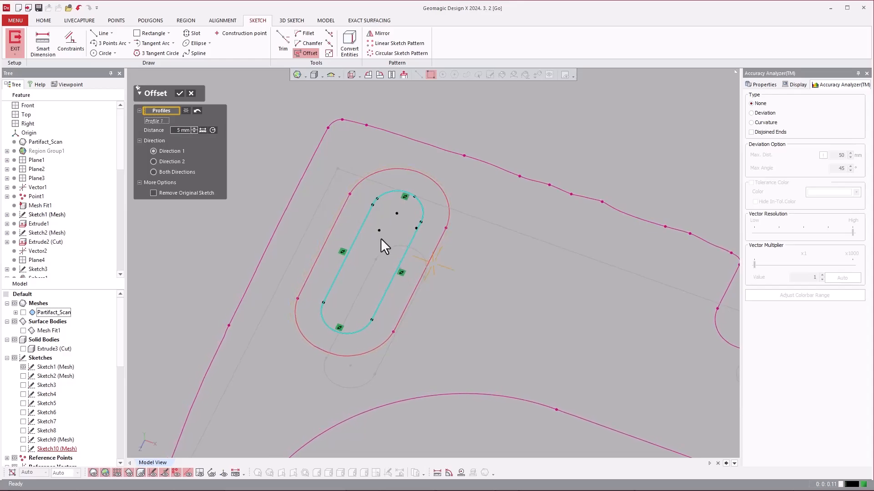
{"action": "left_click", "coordinate": [180, 93]}
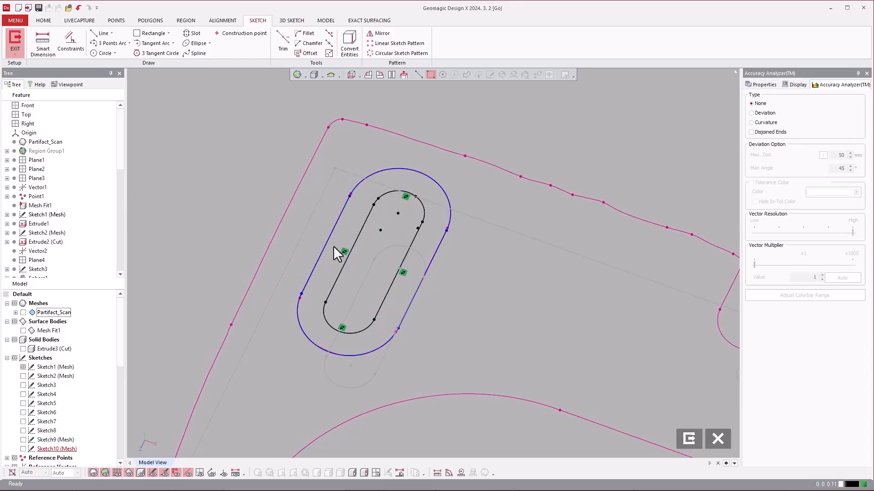
Turn the four inner slot curves into construction geometry and finish the mesh sketch.
{"action": "left_click", "coordinate": [359, 227]}
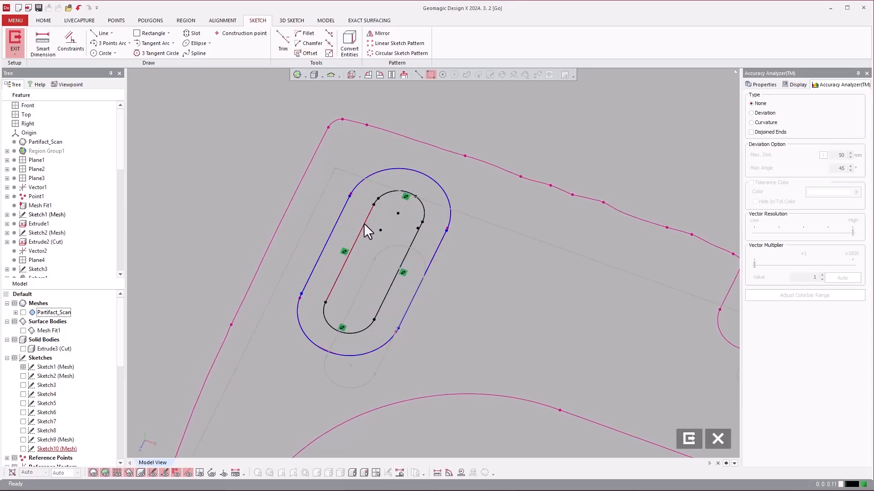
{"action": "left_click", "coordinate": [384, 195]}
{"action": "left_click", "coordinate": [399, 264]}
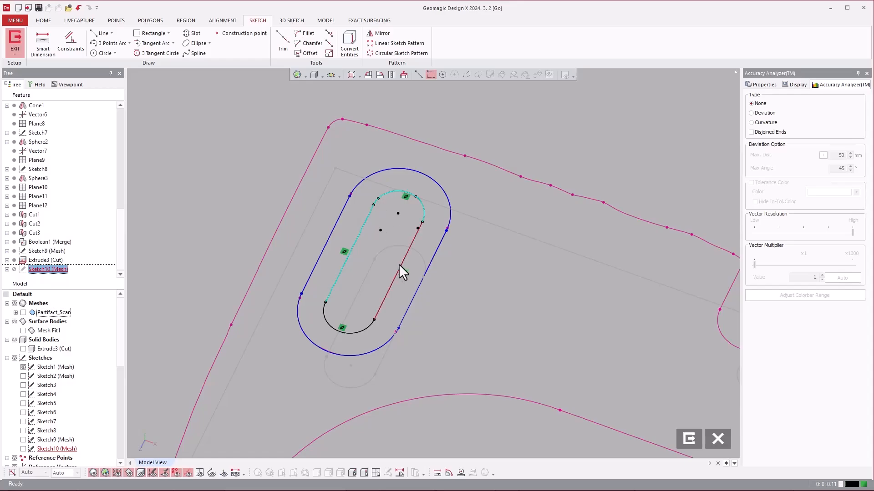
{"action": "right_click", "coordinate": [354, 334]}
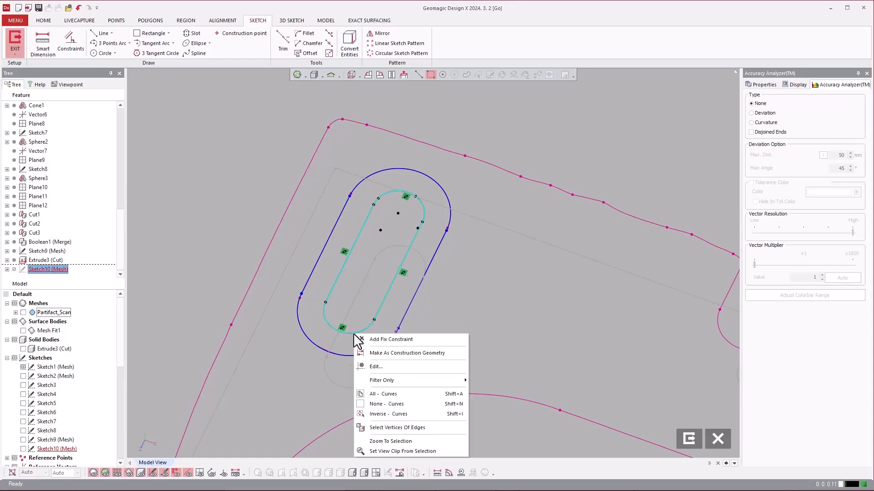
{"action": "left_click", "coordinate": [378, 349]}
{"action": "left_click", "coordinate": [243, 204]}
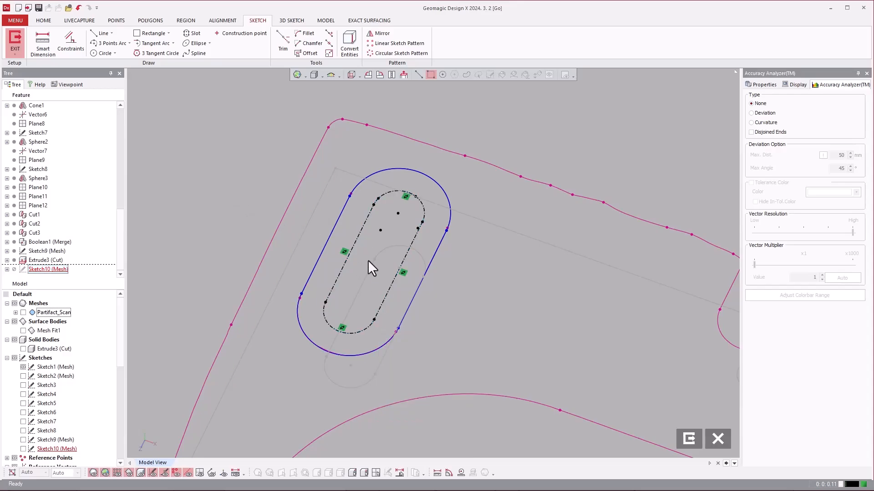
{"action": "mouse_move", "coordinate": [368, 260]}
{"action": "right_mouse_down"}
{"action": "mouse_move", "coordinate": [370, 233]}
{"action": "mouse_move", "coordinate": [429, 245]}
{"action": "mouse_move", "coordinate": [417, 266]}
{"action": "mouse_move", "coordinate": [401, 257]}
{"action": "right_mouse_up"}
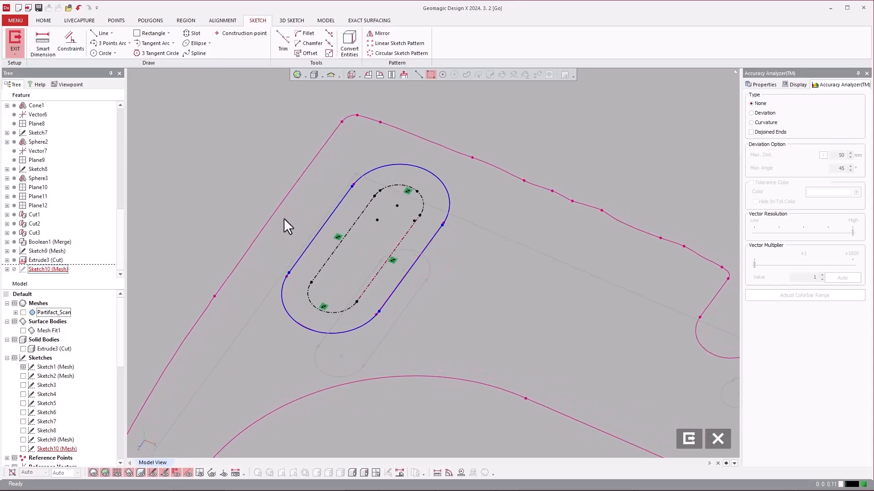
{"action": "left_click", "coordinate": [19, 40]}
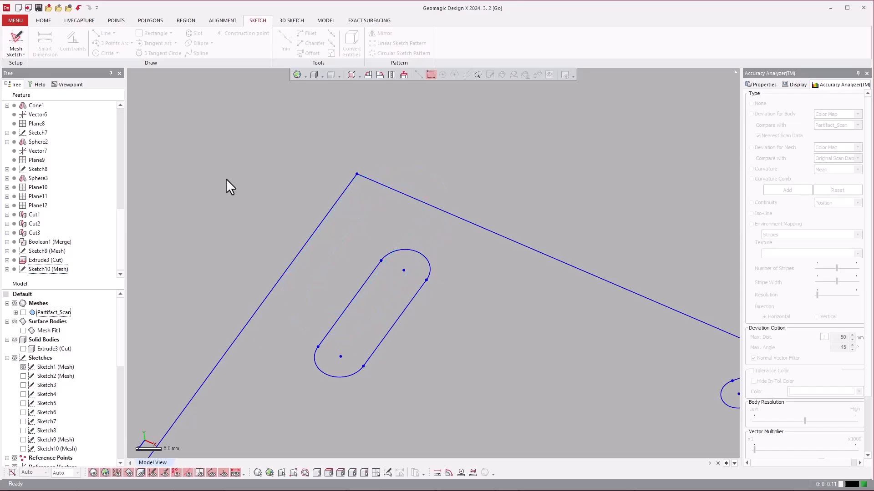
Show the Extrude3 (Cut) solid body, and display Sketch10 (Mesh) in place of Sketch1 (Mesh).
{"action": "left_click", "coordinate": [23, 349]}
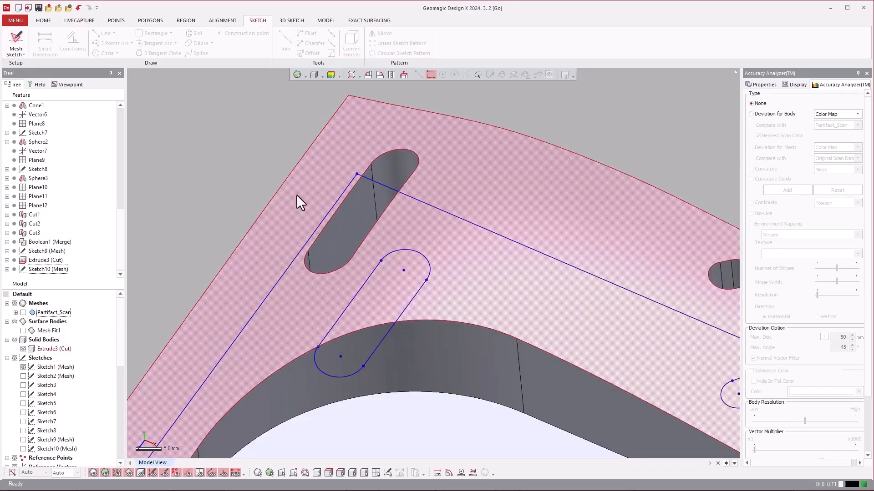
{"action": "right_click_drag", "start_coordinate": [297, 195], "coordinate": [290, 159]}
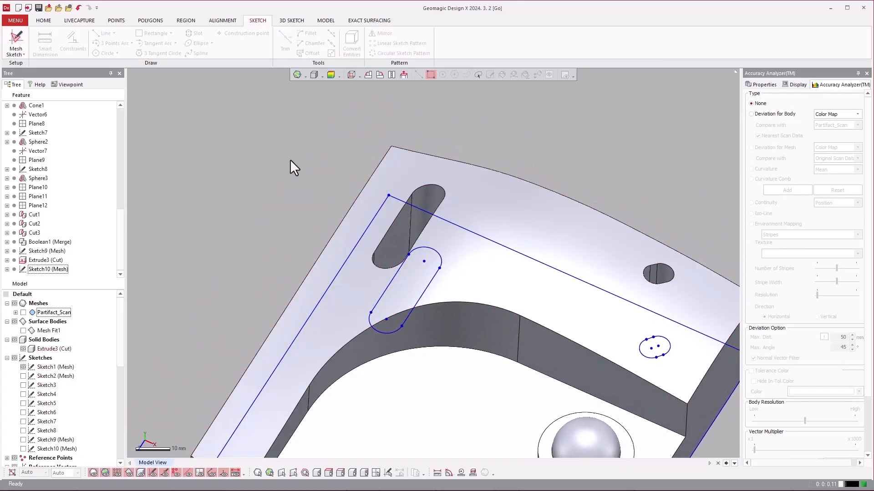
{"action": "left_click", "coordinate": [23, 367]}
{"action": "left_click", "coordinate": [23, 449]}
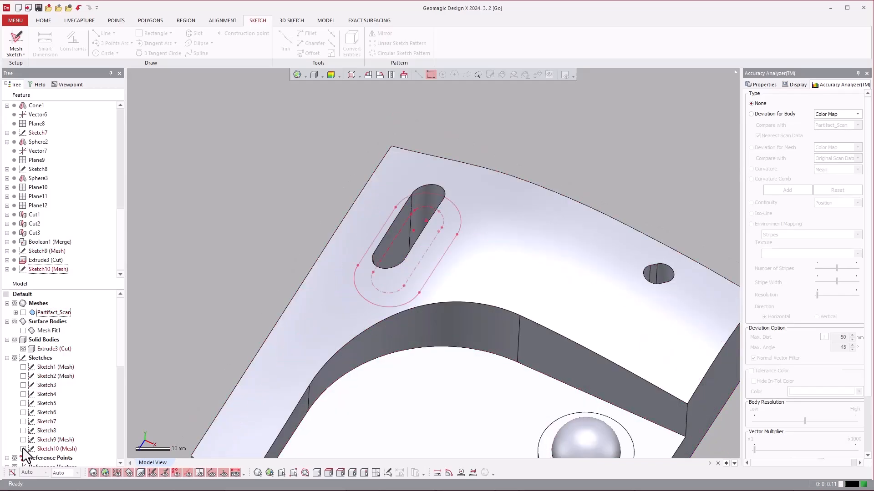
Extrude the offset slot profile of Sketch10 (Mesh) upward 41 mm as a cut through the solid.
{"action": "left_click", "coordinate": [326, 21]}
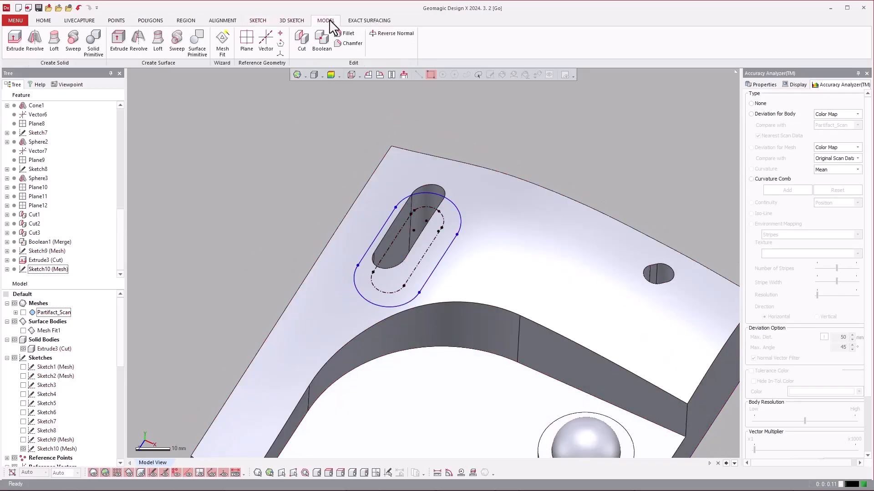
{"action": "left_click", "coordinate": [15, 40]}
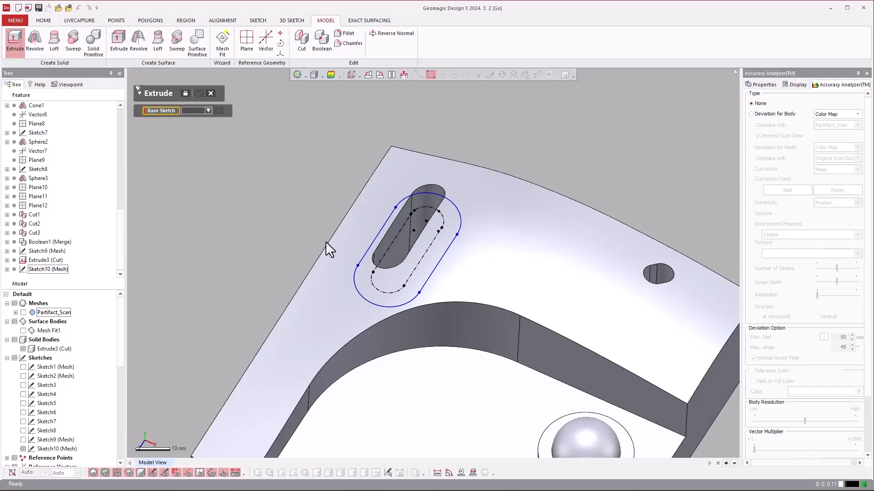
{"action": "left_click", "coordinate": [371, 245]}
{"action": "left_click", "coordinate": [146, 231]}
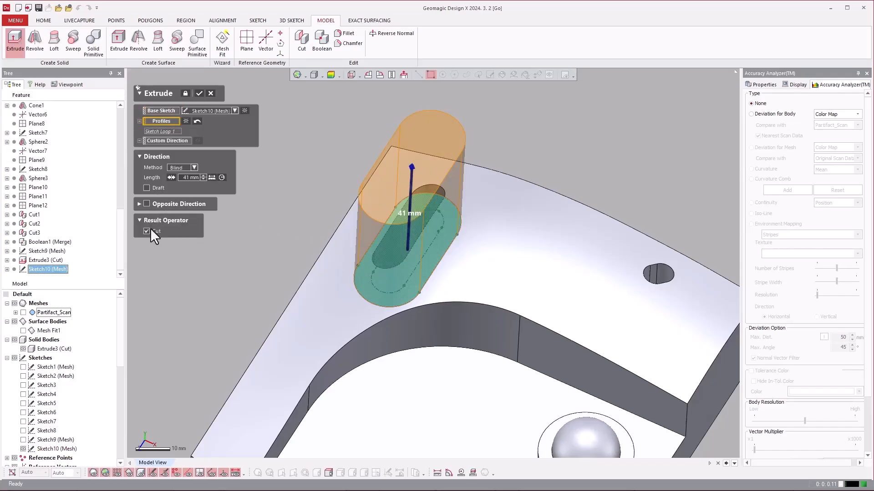
{"action": "left_click", "coordinate": [200, 92]}
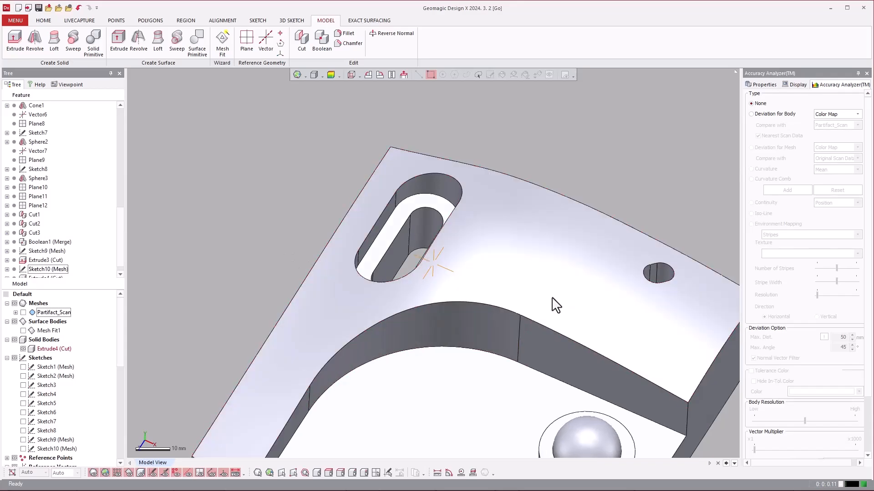
Start a mesh sketch with the solid hidden and the Partifact_Scan mesh shown, using the triangular corner notch's floor region as base plane.
{"action": "right_click_drag", "start_coordinate": [552, 305], "coordinate": [334, 203]}
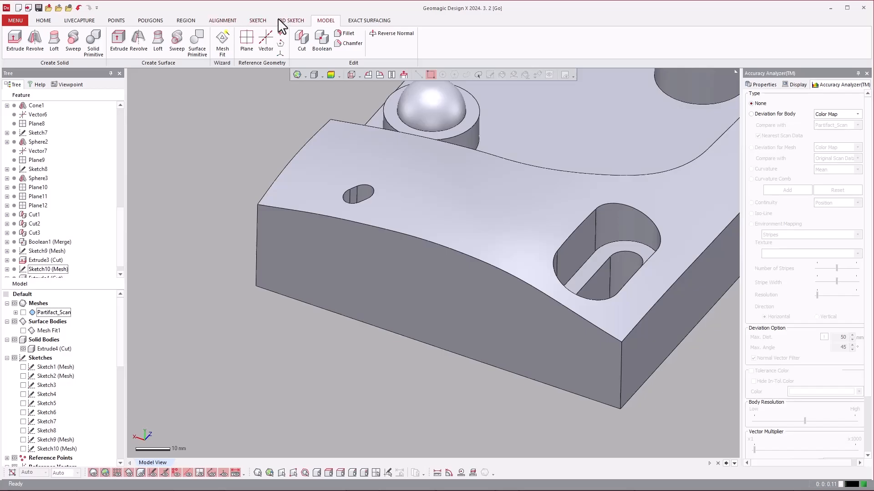
{"action": "left_click", "coordinate": [265, 20]}
{"action": "left_click", "coordinate": [16, 42]}
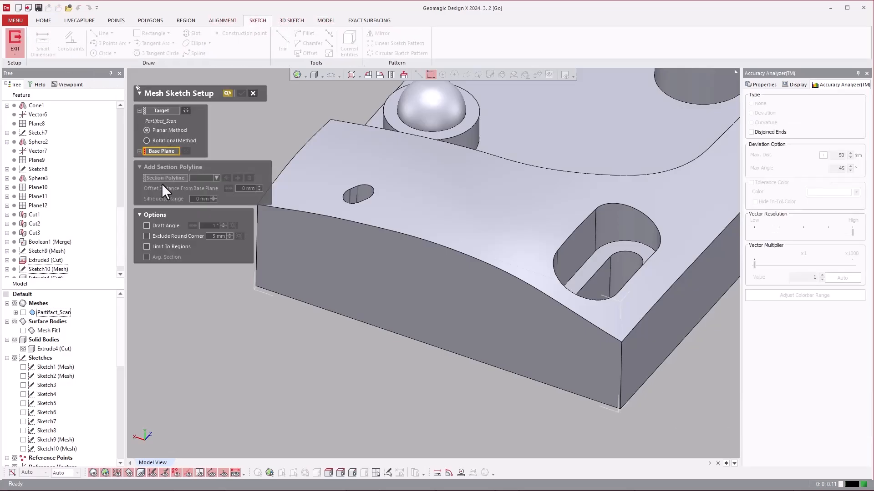
{"action": "left_click", "coordinate": [23, 349]}
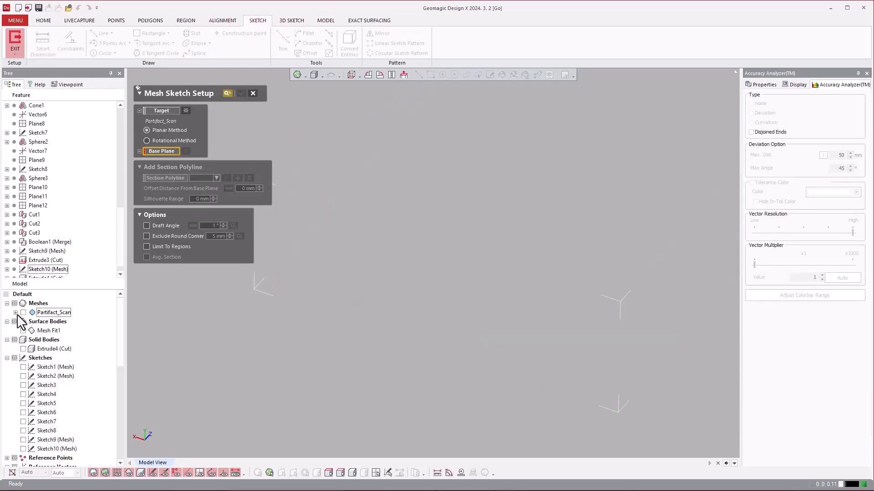
{"action": "left_click", "coordinate": [23, 312]}
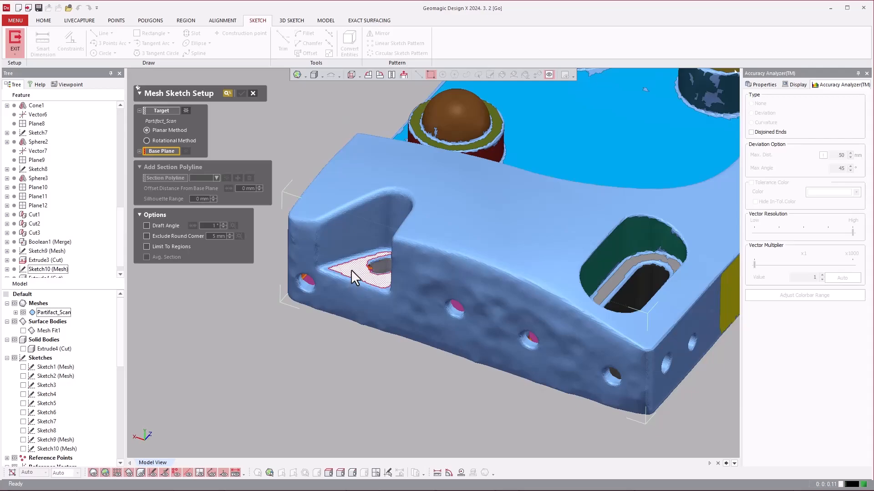
{"action": "left_click", "coordinate": [351, 269]}
Offset the section 7.5 mm above the base plane, limit its extent to the corner notch, and accept the mesh sketch setup.
{"action": "left_click_drag", "start_coordinate": [435, 226], "coordinate": [435, 205]}
{"action": "scroll", "coordinate": [413, 334], "scroll_direction": "down", "scroll_amount": 5}
{"action": "left_click_drag", "start_coordinate": [501, 178], "coordinate": [437, 248]}
{"action": "left_click_drag", "start_coordinate": [529, 333], "coordinate": [405, 291]}
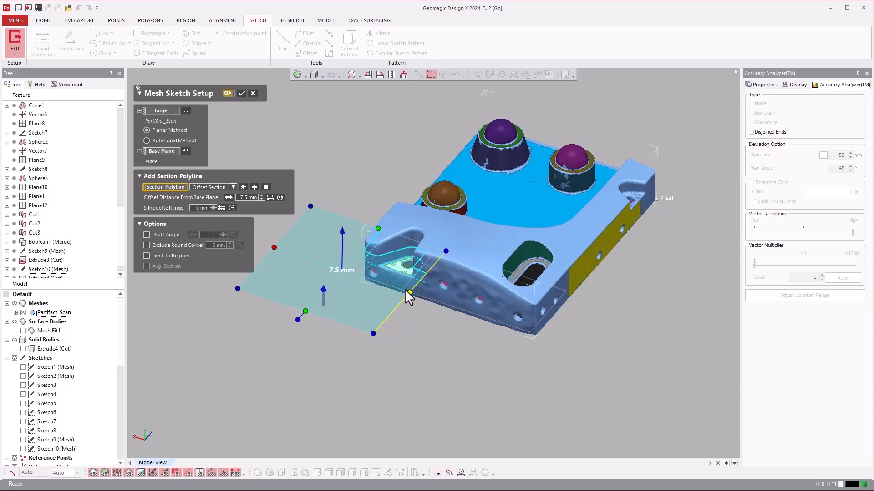
{"action": "left_click_drag", "start_coordinate": [275, 247], "coordinate": [360, 264]}
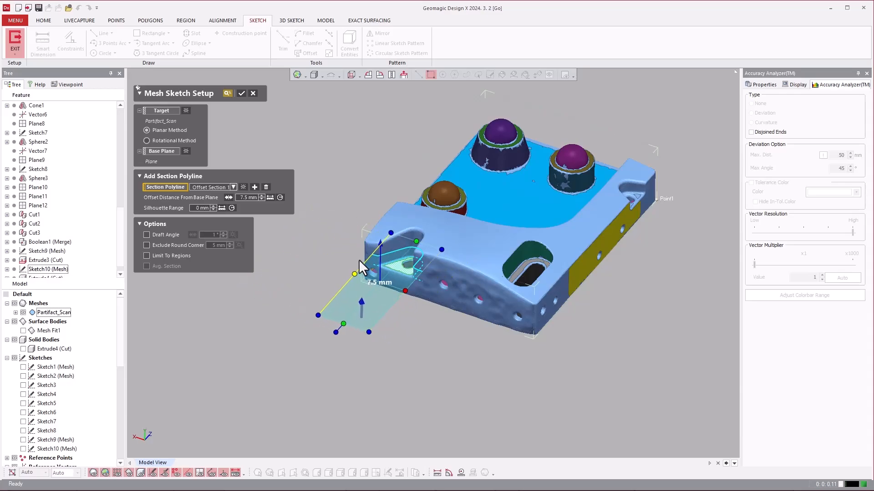
{"action": "left_click", "coordinate": [241, 92]}
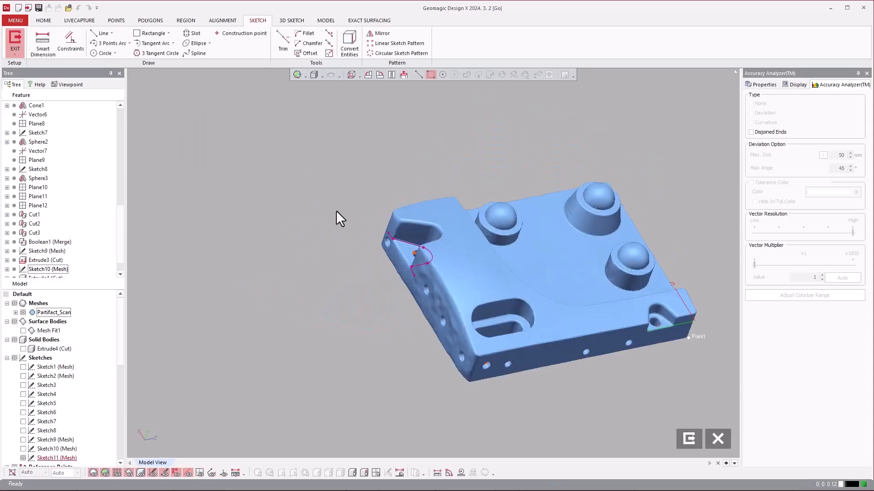
Fit lines to the two straight sides of the corner notch's section polyline.
{"action": "scroll", "coordinate": [432, 269], "scroll_direction": "up", "scroll_amount": 3}
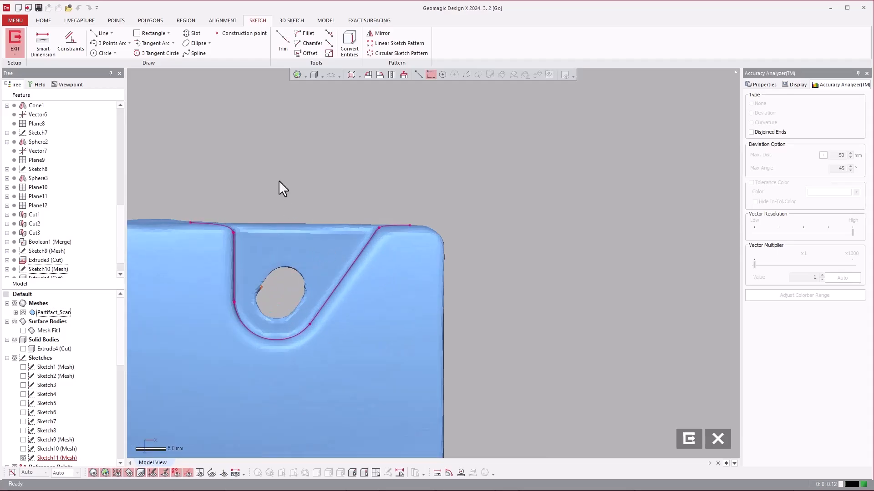
{"action": "left_click", "coordinate": [101, 33]}
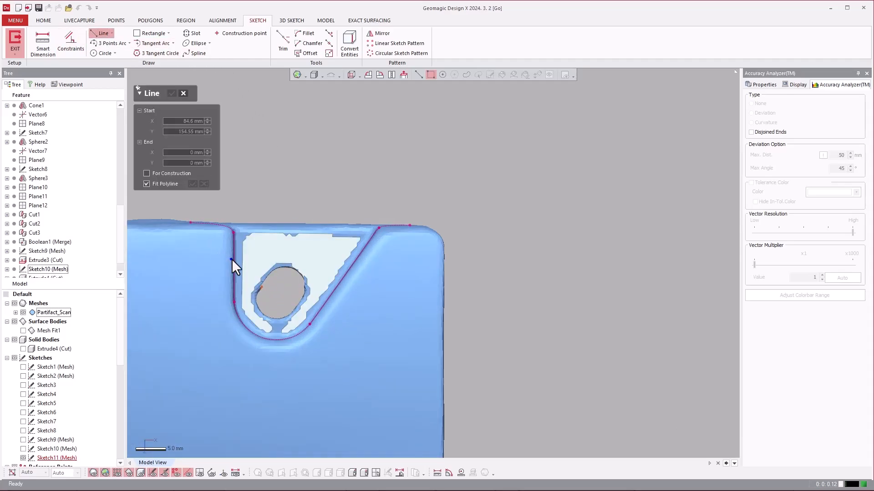
{"action": "left_click", "coordinate": [231, 259]}
{"action": "left_click", "coordinate": [337, 288]}
{"action": "middle_click_drag", "start_coordinate": [283, 309], "coordinate": [329, 296]}
Join the two lines with a tangent arc and adjust it to the notch's rounded end.
{"action": "left_click", "coordinate": [101, 43]}
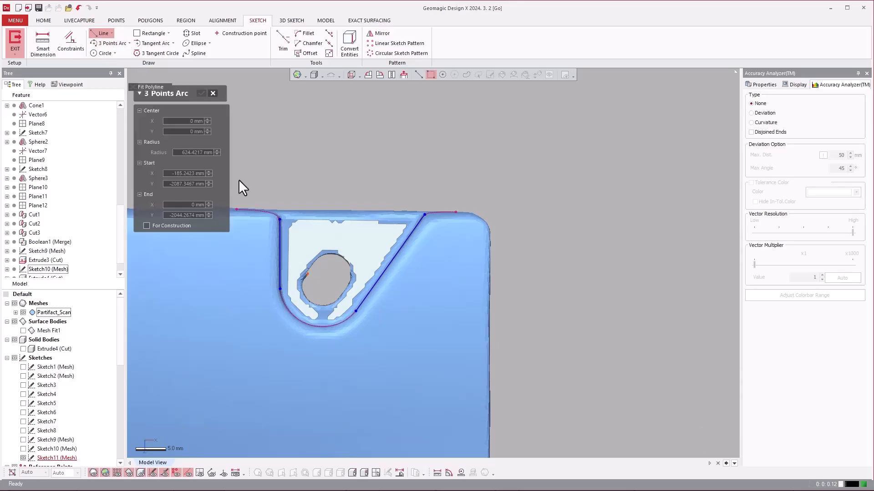
{"action": "left_click", "coordinate": [139, 43]}
{"action": "left_click", "coordinate": [280, 289]}
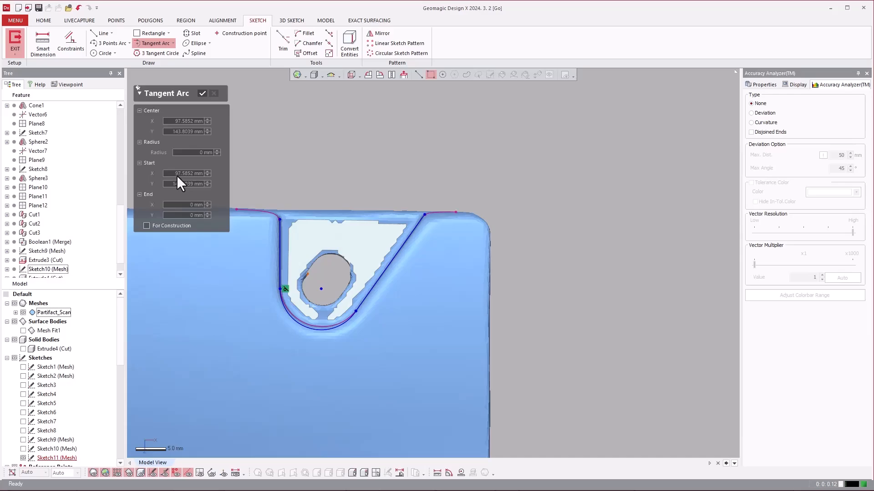
{"action": "left_click", "coordinate": [201, 93]}
{"action": "left_click", "coordinate": [299, 320]}
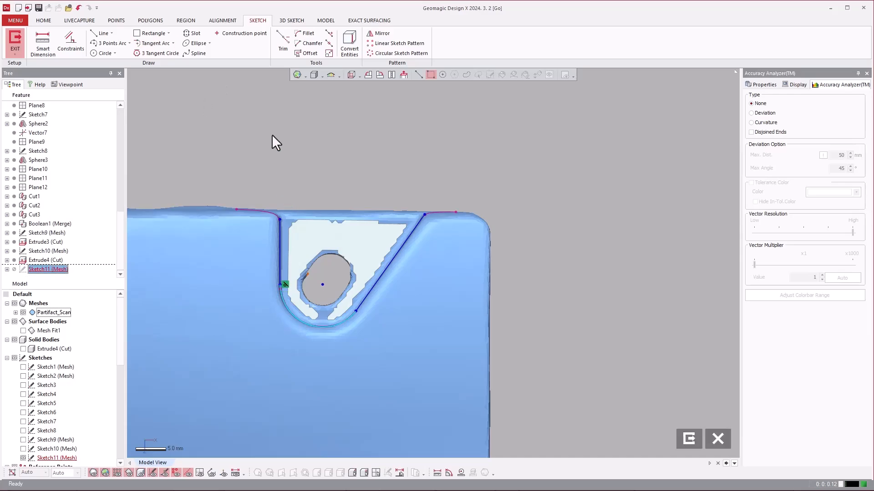
Extend the open ends of both notch lines beyond the part's outer edge with Resize.
{"action": "left_click", "coordinate": [328, 53]}
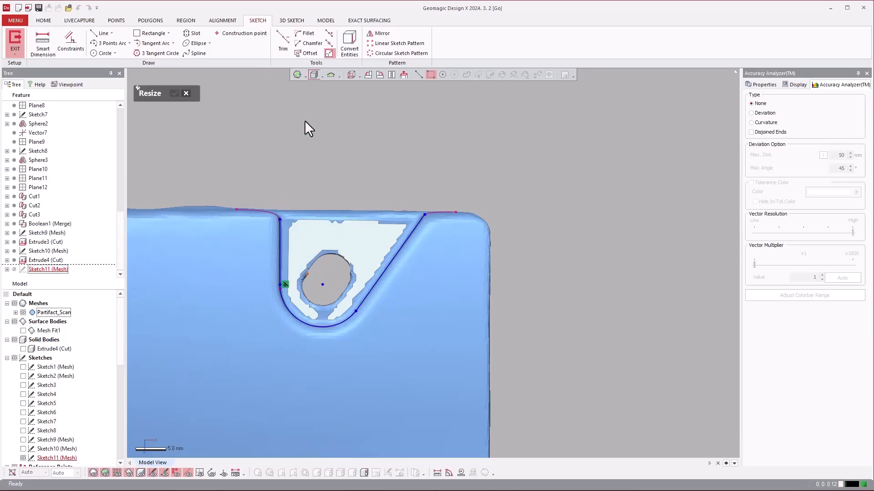
{"action": "left_click_drag", "start_coordinate": [279, 217], "coordinate": [279, 180]}
{"action": "left_click_drag", "start_coordinate": [425, 212], "coordinate": [452, 174]}
Close the notch profile with a horizontal line, corner-trimmed against the slanted line, and finish the mesh sketch.
{"action": "left_click", "coordinate": [101, 33]}
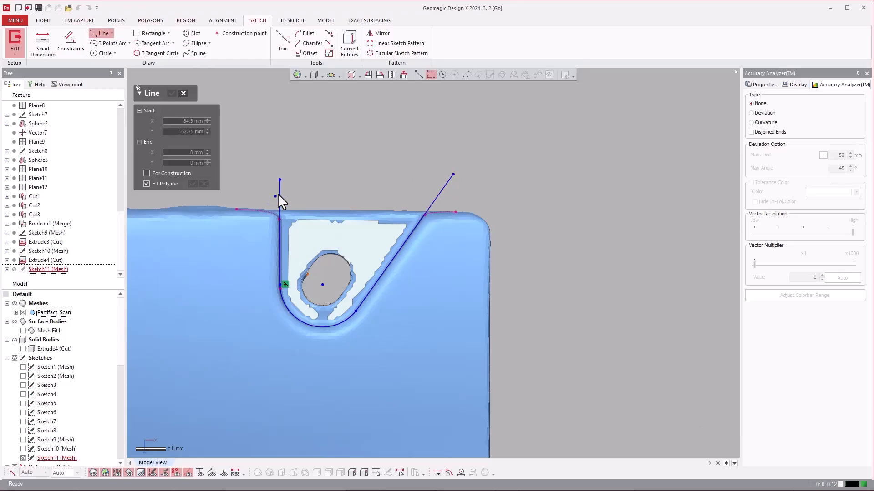
{"action": "left_click", "coordinate": [280, 180]}
{"action": "left_click", "coordinate": [312, 180]}
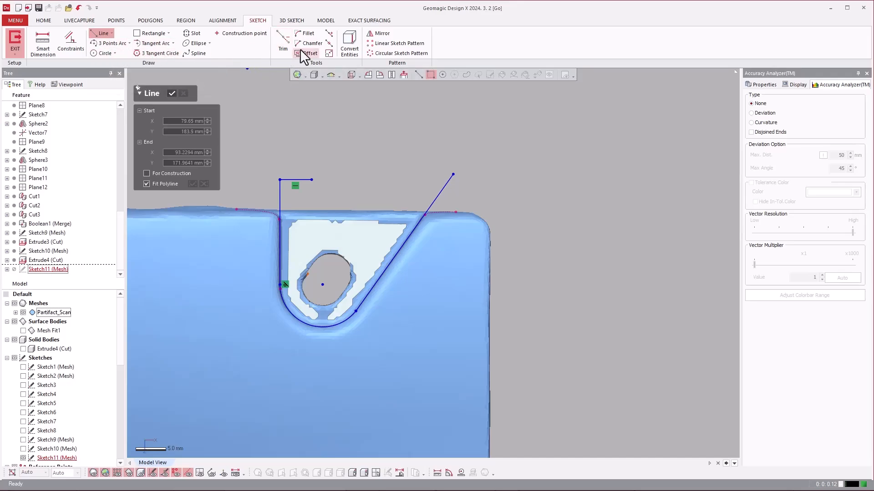
{"action": "left_click", "coordinate": [284, 41]}
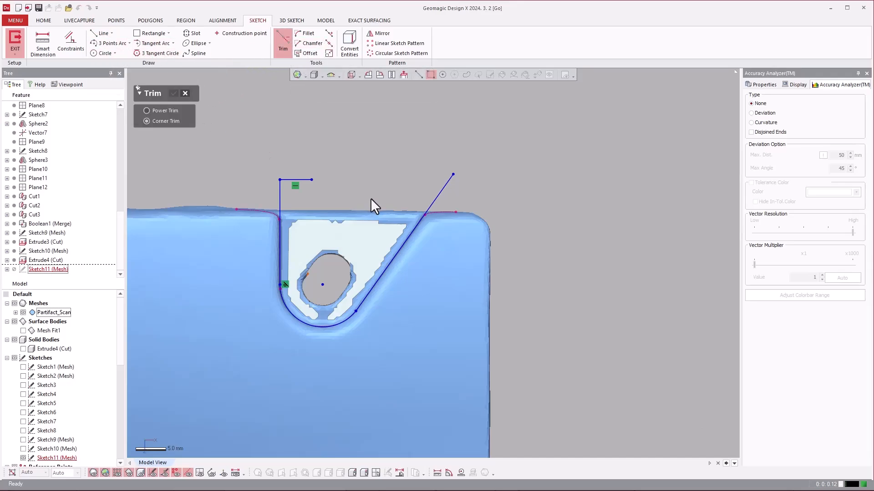
{"action": "left_click", "coordinate": [304, 180]}
{"action": "left_click", "coordinate": [407, 242]}
{"action": "left_click", "coordinate": [173, 93]}
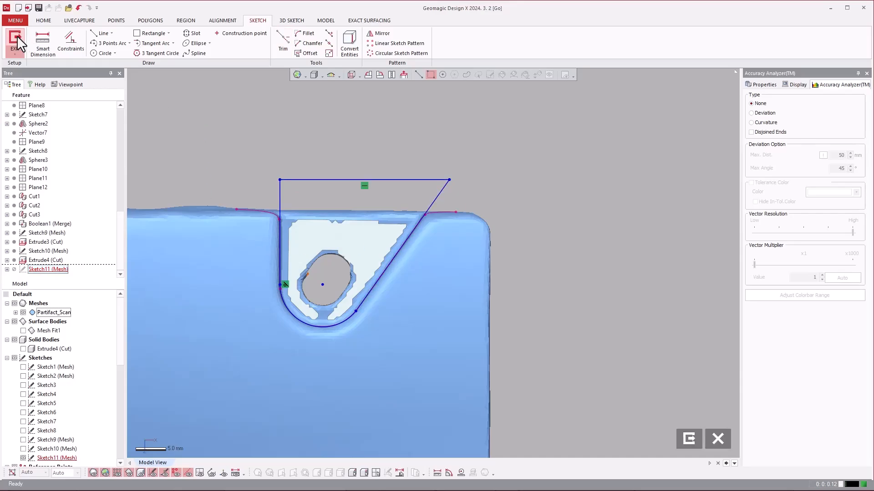
{"action": "left_click", "coordinate": [15, 41]}
Extrude the closed notch profile of Sketch11 (Mesh) 41 mm as a cut through the solid.
{"action": "left_click", "coordinate": [326, 21]}
{"action": "left_click", "coordinate": [15, 41]}
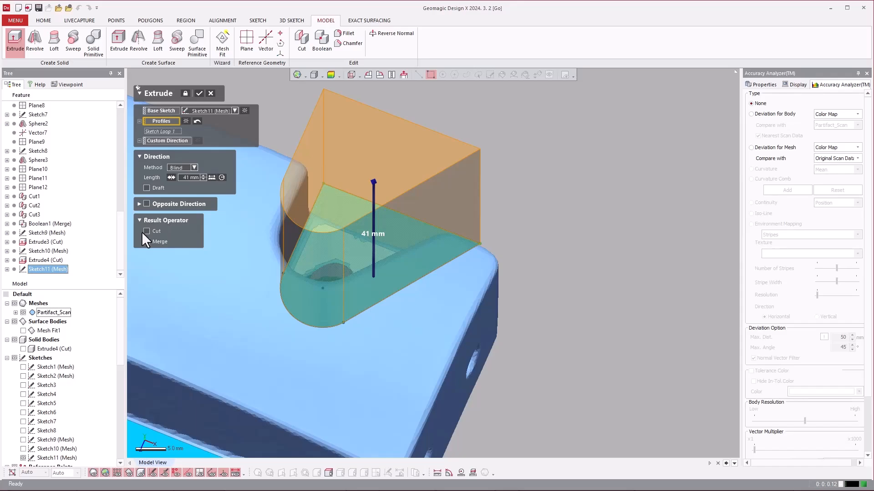
{"action": "left_click", "coordinate": [147, 231]}
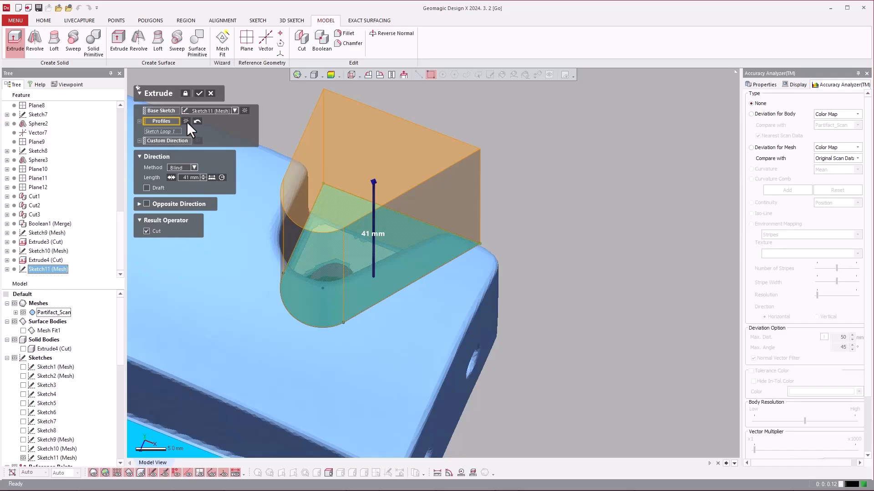
{"action": "left_click", "coordinate": [199, 93]}
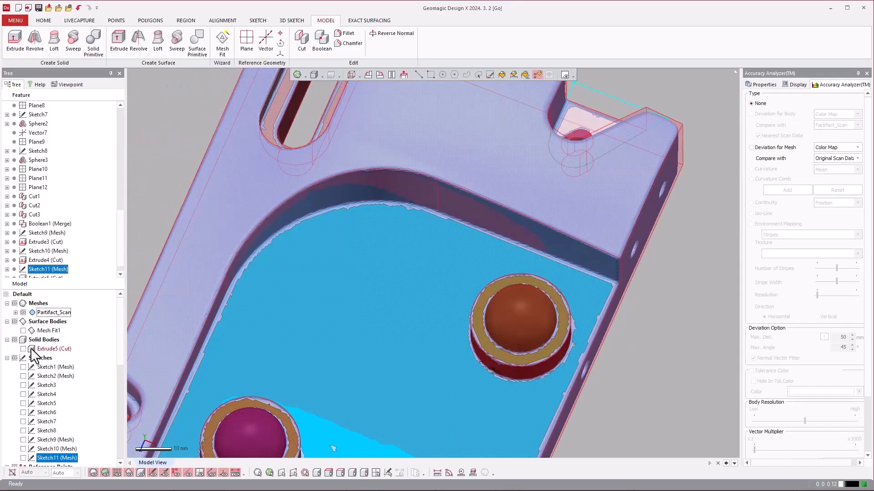
Show the Extrude5 (Cut) solid body together with the scan mesh and inspect the part from the slot side.
{"action": "left_click", "coordinate": [23, 348]}
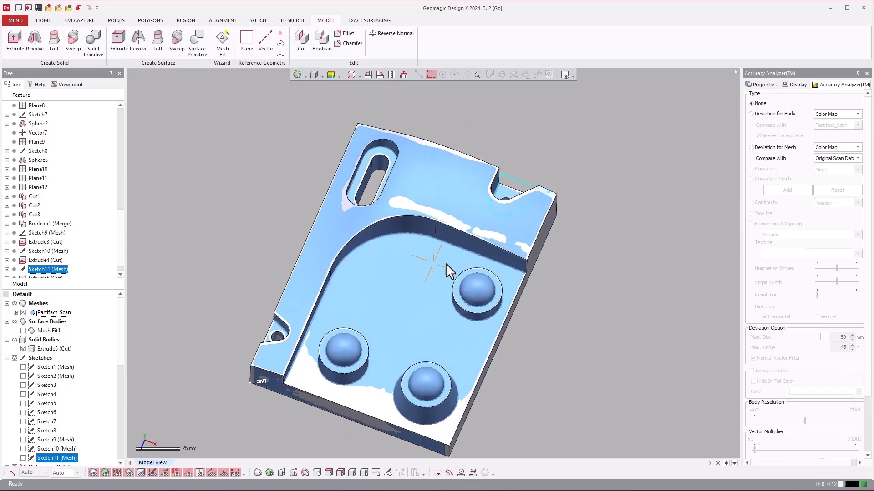
{"action": "right_click_drag", "start_coordinate": [237, 332], "coordinate": [322, 261]}
{"action": "left_click", "coordinate": [237, 305]}
{"action": "mouse_move", "coordinate": [318, 309]}
{"action": "right_mouse_down"}
{"action": "mouse_move", "coordinate": [342, 310]}
{"action": "mouse_move", "coordinate": [357, 296]}
{"action": "right_mouse_up"}
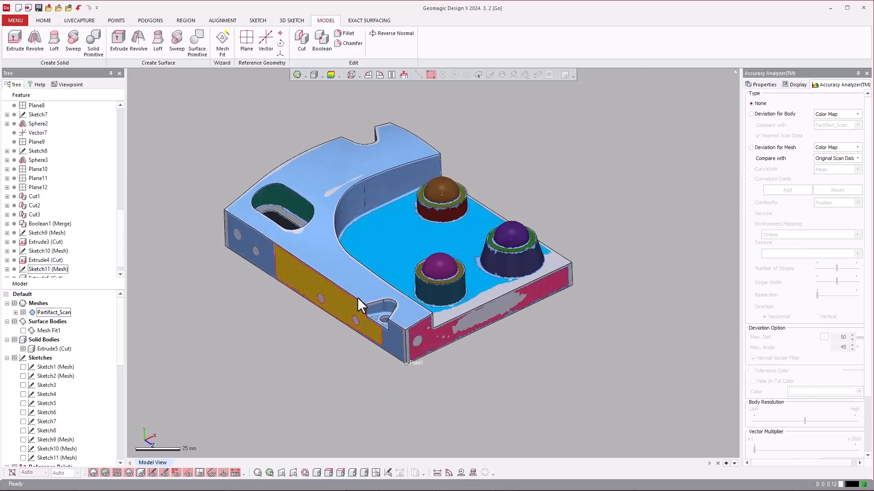
{"action": "scroll", "coordinate": [353, 260], "scroll_direction": "up", "scroll_amount": 3}
{"action": "right_click_drag", "start_coordinate": [353, 260], "coordinate": [390, 277], "text": "ctrl"}
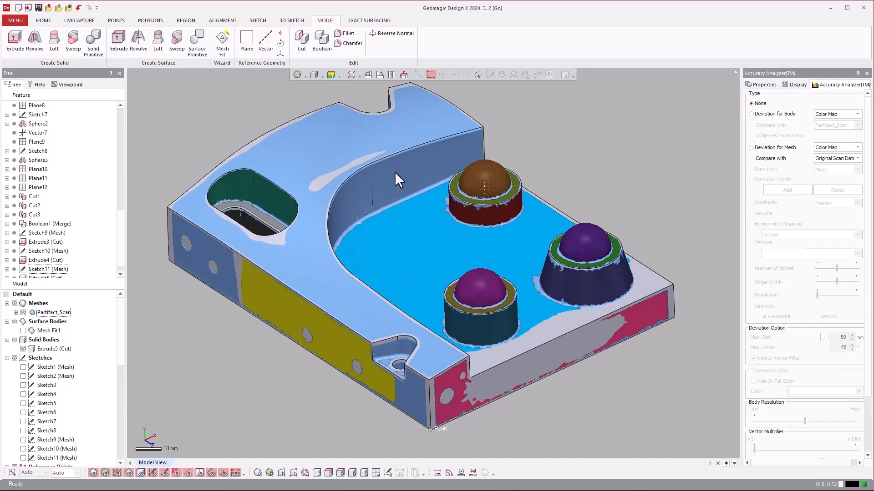
Start a constant fillet on the vertical corner edge near Point1, estimate its radius from the mesh, and set it to 3 mm.
{"action": "left_click", "coordinate": [344, 32]}
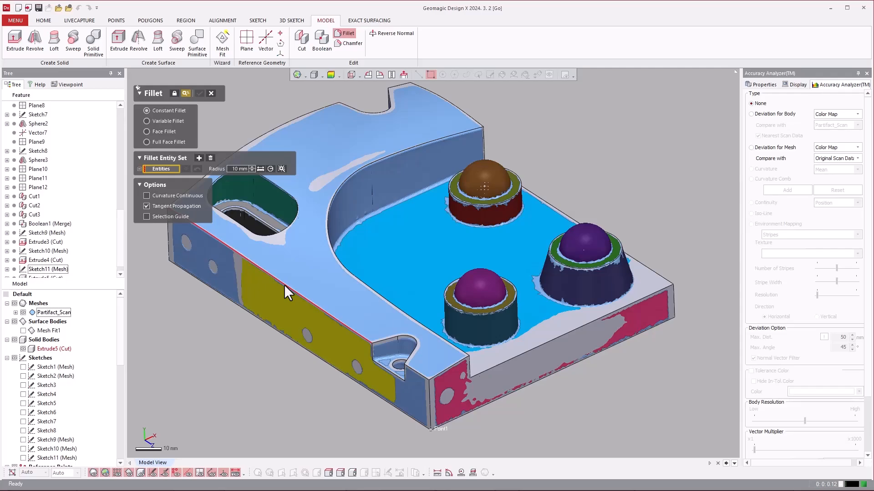
{"action": "left_click", "coordinate": [427, 391]}
{"action": "right_click_drag", "start_coordinate": [365, 411], "coordinate": [349, 340], "text": "ctrl"}
{"action": "scroll", "coordinate": [357, 339], "scroll_direction": "up", "scroll_amount": 3}
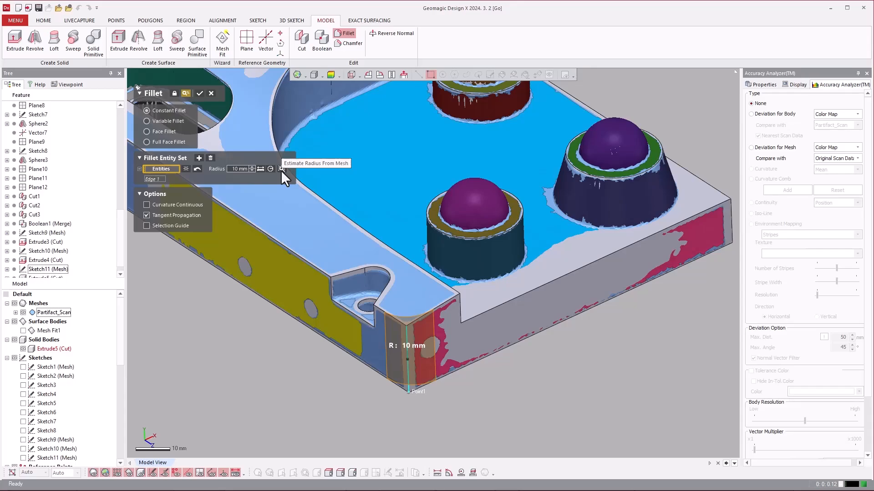
{"action": "left_click", "coordinate": [281, 170]}
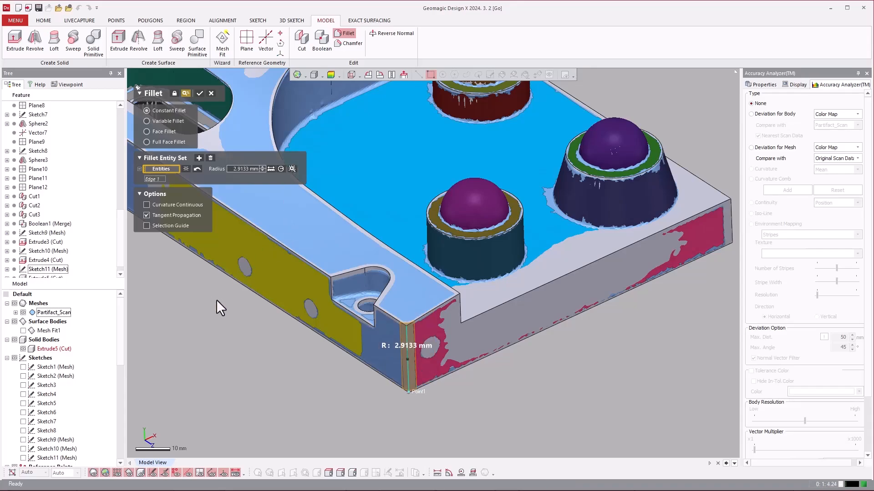
{"action": "double_click", "coordinate": [238, 169]}
{"action": "type", "text": "3"}
{"action": "key", "text": "Return"}
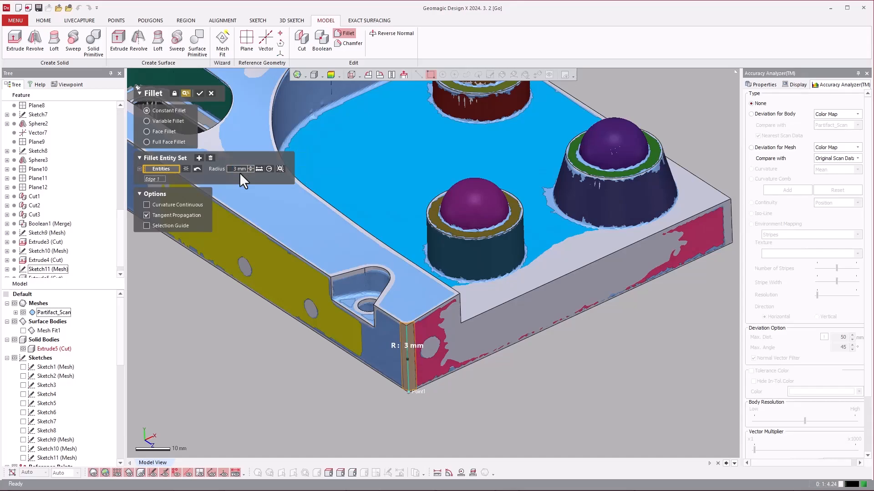
Add the part's other three vertical outer corner edges to the 3 mm fillet set.
{"action": "right_click_drag", "start_coordinate": [656, 278], "coordinate": [577, 299], "text": "ctrl"}
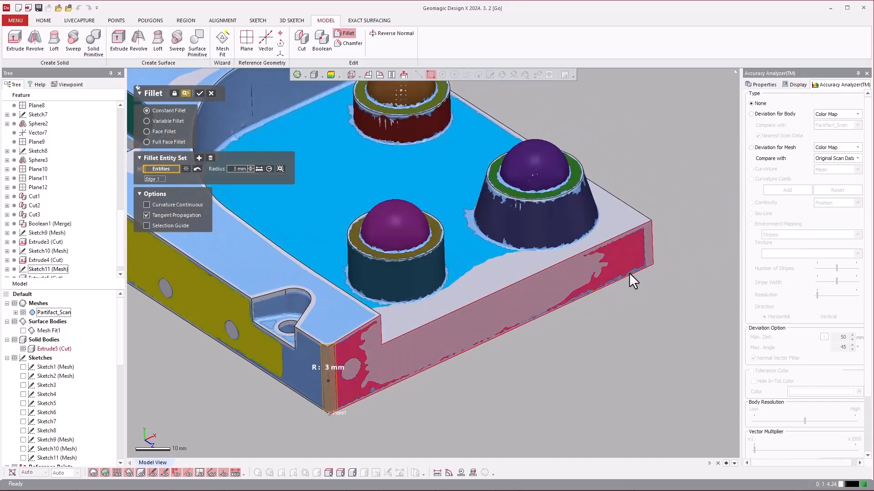
{"action": "left_click", "coordinate": [654, 239]}
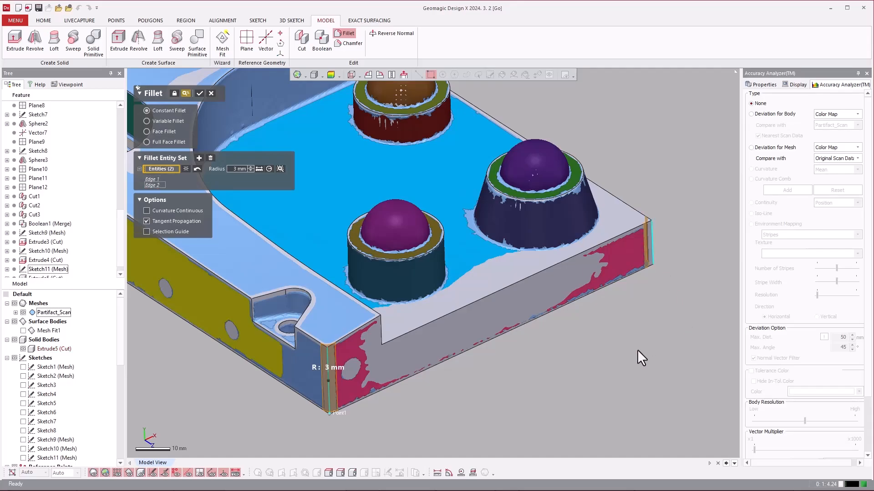
{"action": "right_click_drag", "start_coordinate": [637, 350], "coordinate": [307, 303]}
{"action": "left_click", "coordinate": [389, 300]}
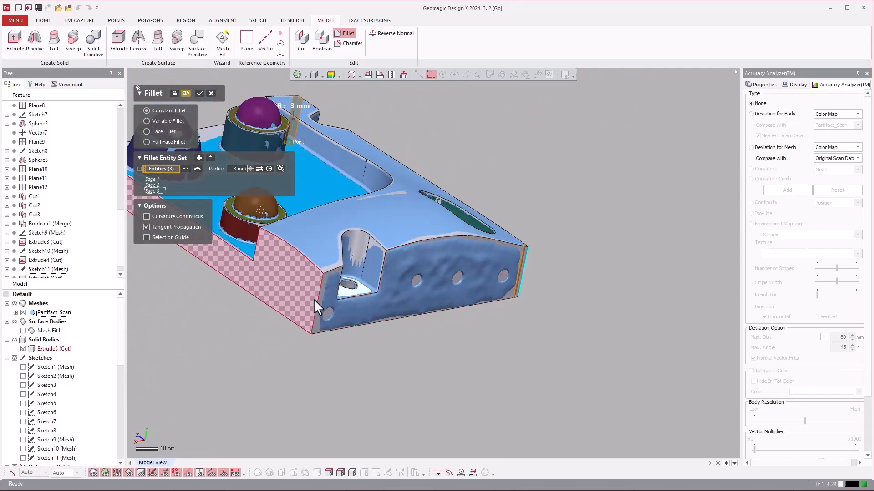
{"action": "left_click", "coordinate": [317, 299]}
{"action": "mouse_move", "coordinate": [254, 337]}
{"action": "right_mouse_down"}
{"action": "mouse_move", "coordinate": [686, 321]}
{"action": "mouse_move", "coordinate": [500, 317]}
{"action": "mouse_move", "coordinate": [431, 330]}
{"action": "mouse_move", "coordinate": [510, 339]}
{"action": "mouse_move", "coordinate": [503, 345]}
{"action": "right_mouse_up"}
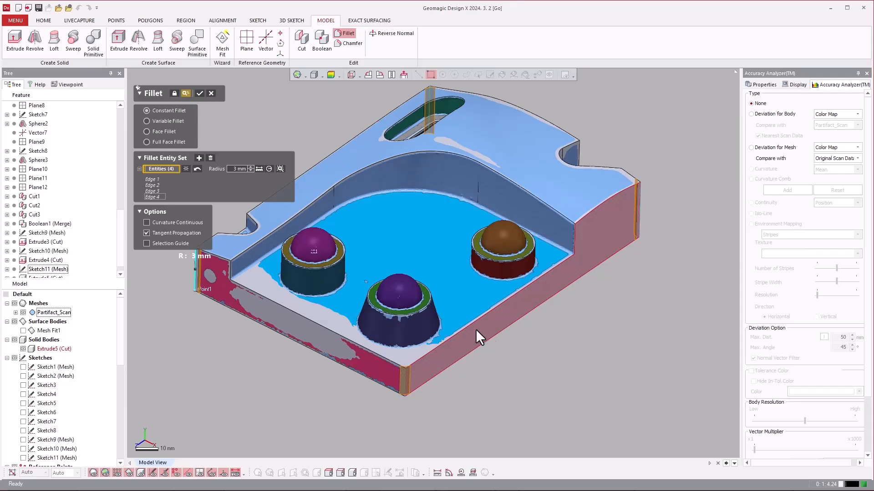
Add a second fillet set on the pocket wall's upper edge, estimate its radius from the mesh, and set it to 1 mm.
{"action": "left_click", "coordinate": [199, 158]}
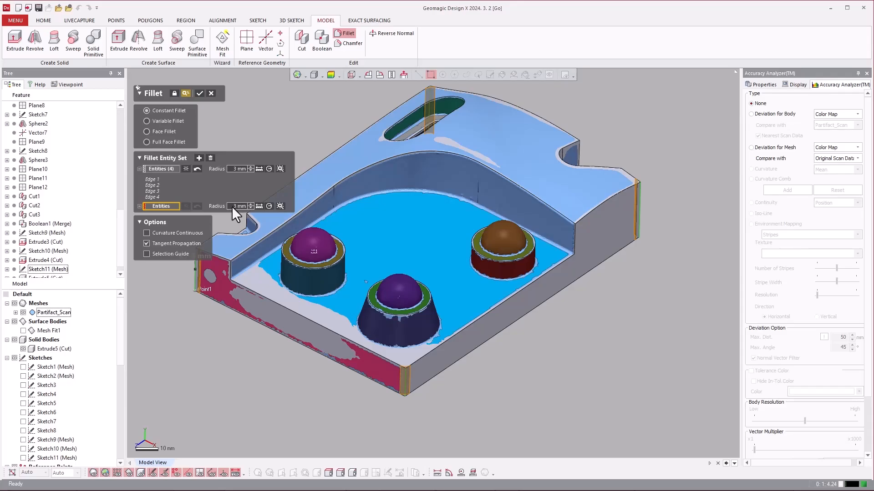
{"action": "left_click", "coordinate": [247, 250]}
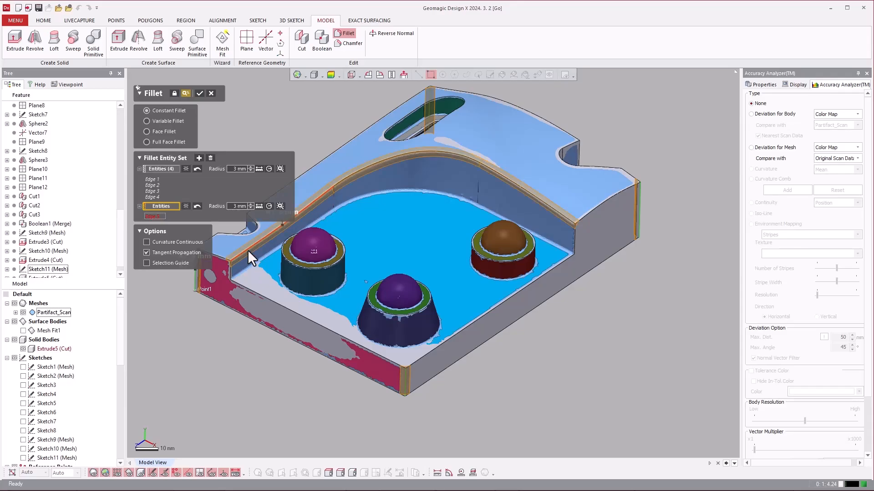
{"action": "left_click", "coordinate": [279, 207]}
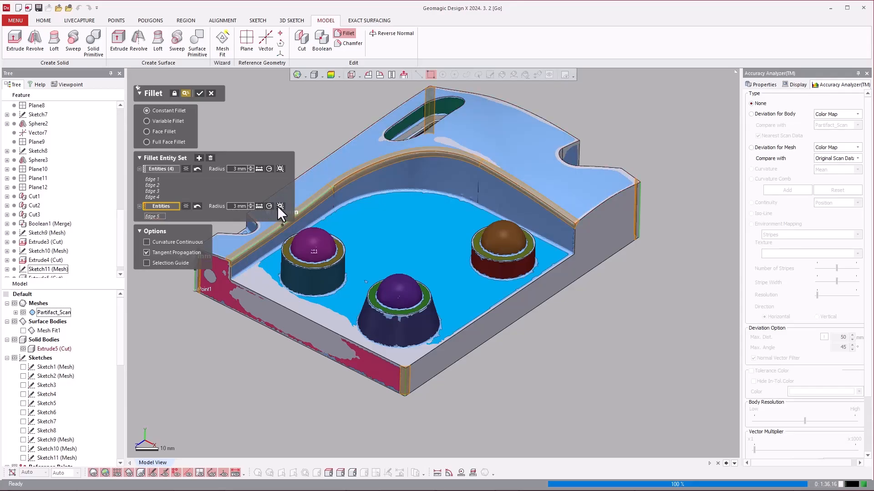
{"action": "left_click", "coordinate": [247, 206]}
{"action": "key", "text": "Return"}
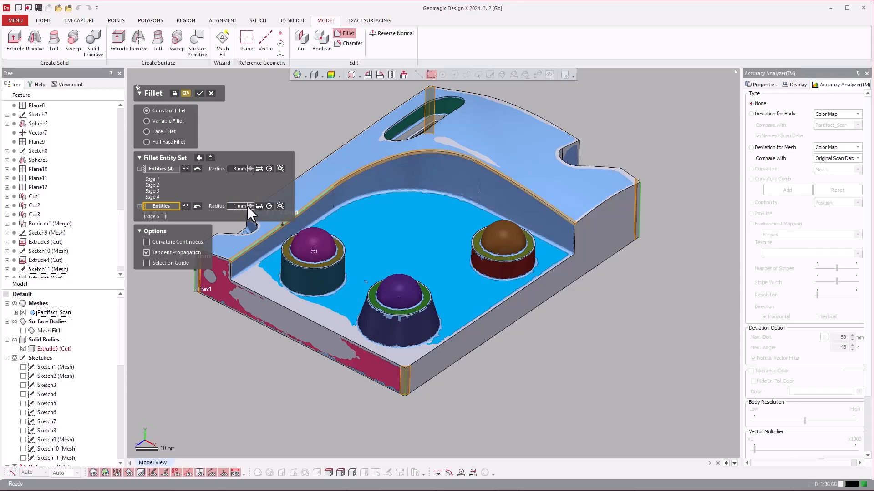
Add the pocket's floor edge, the vertical pocket edge near Point1 and the low walls' upper outer edges to the 1 mm fillet set.
{"action": "right_click_drag", "start_coordinate": [285, 235], "coordinate": [299, 274]}
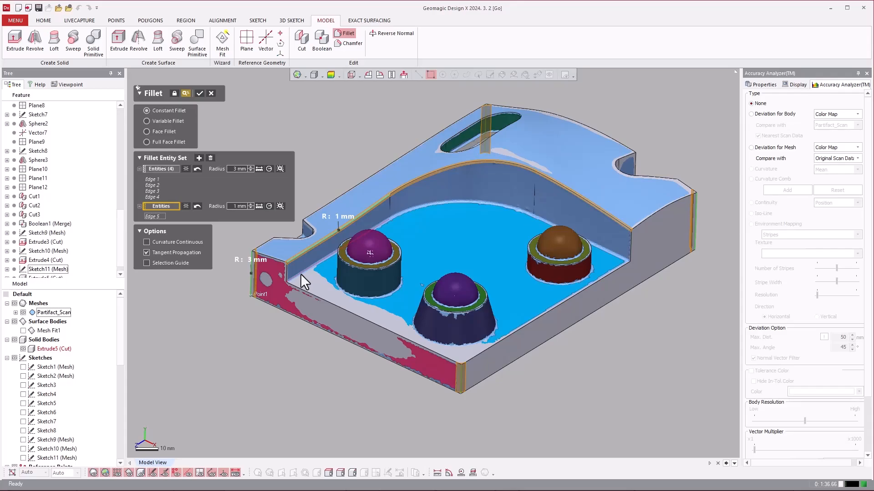
{"action": "left_click", "coordinate": [300, 274]}
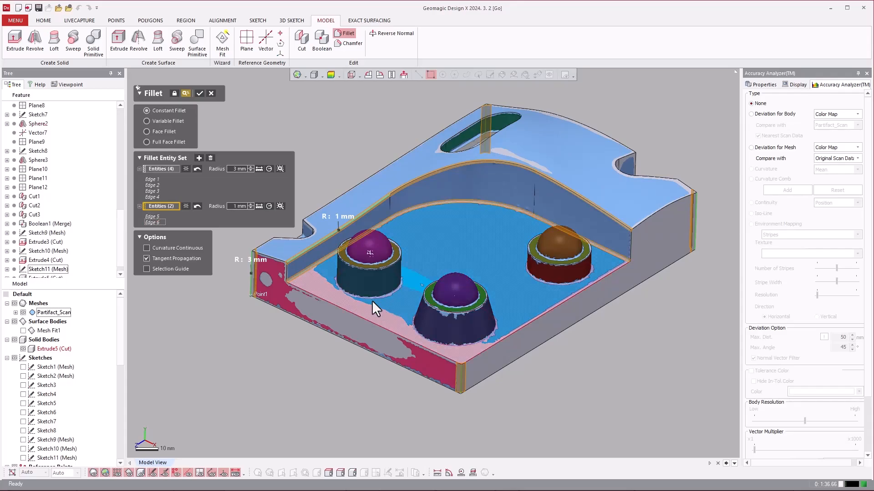
{"action": "left_click", "coordinate": [288, 272]}
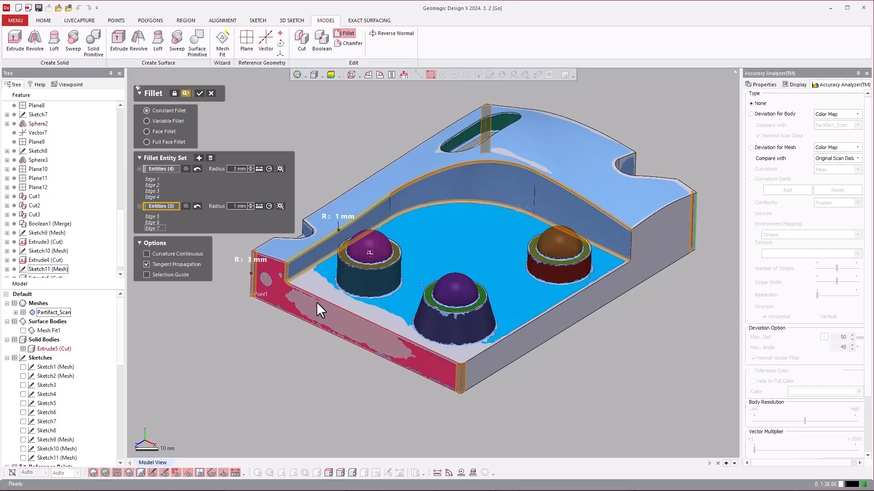
{"action": "left_click", "coordinate": [474, 360]}
{"action": "left_click", "coordinate": [474, 356]}
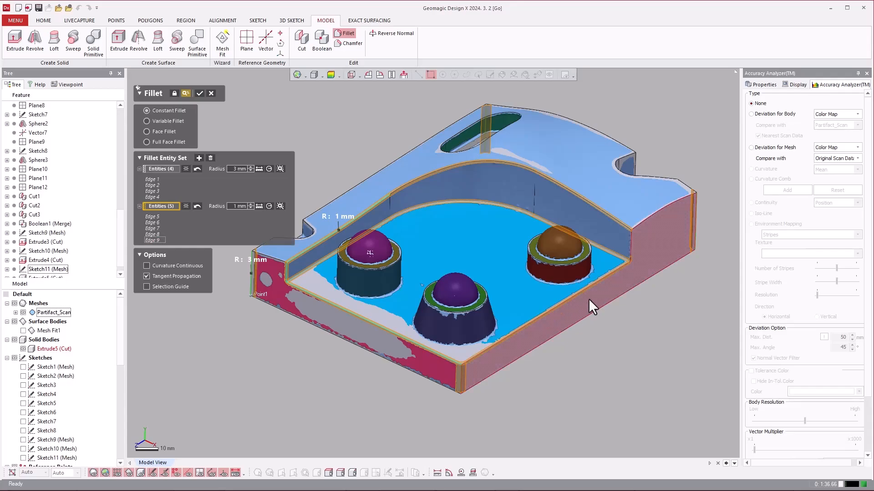
Add the vertical edge at the pocket's other end and the adjoining upper outer edge to the 1 mm fillet set.
{"action": "middle_click_drag", "start_coordinate": [637, 241], "coordinate": [578, 289]}
{"action": "left_click", "coordinate": [573, 286]}
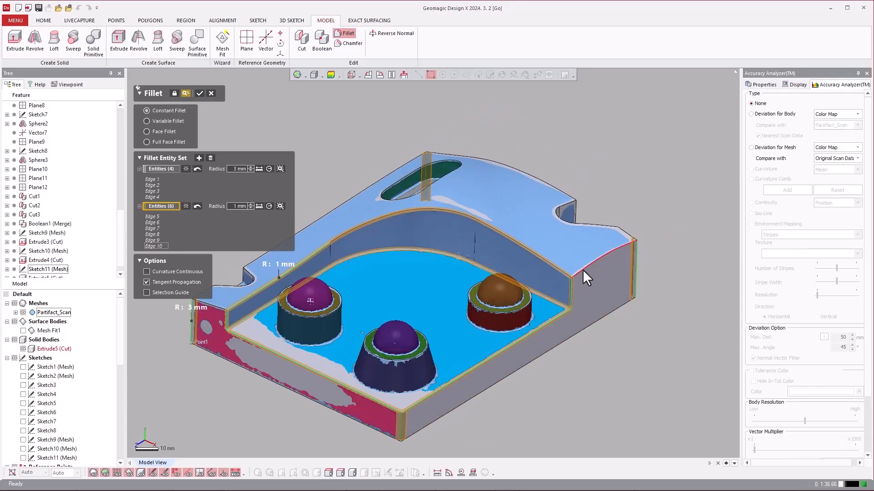
{"action": "left_click", "coordinate": [583, 270]}
Add the long outer side's upper edges on both sides of the notch near Point1 to the 1 mm fillet set.
{"action": "right_click_drag", "start_coordinate": [677, 307], "coordinate": [470, 337]}
{"action": "scroll", "coordinate": [470, 337], "scroll_direction": "up", "scroll_amount": 8}
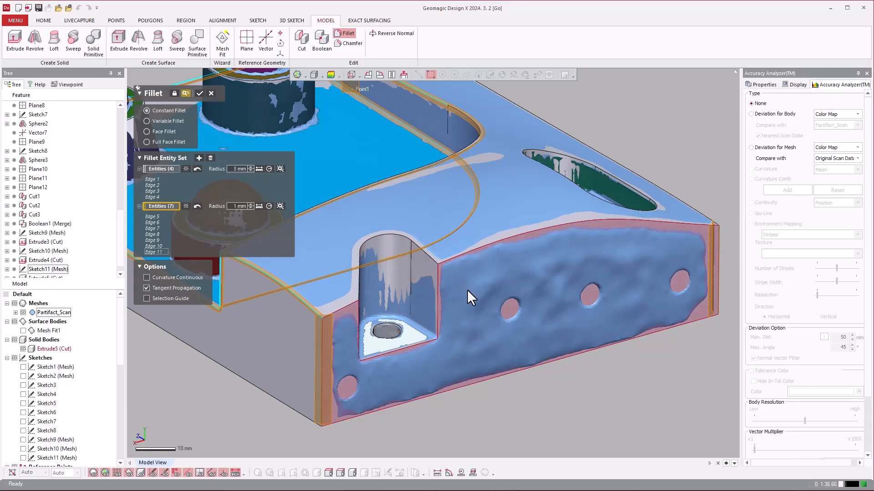
{"action": "right_click_drag", "start_coordinate": [467, 289], "coordinate": [321, 349]}
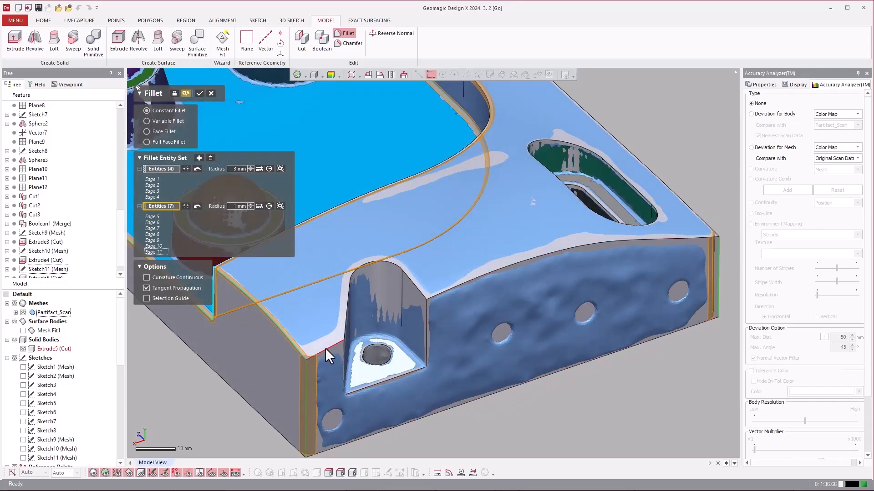
{"action": "scroll", "coordinate": [407, 350], "scroll_direction": "down", "scroll_amount": 4}
{"action": "right_click_drag", "start_coordinate": [645, 363], "coordinate": [466, 331]}
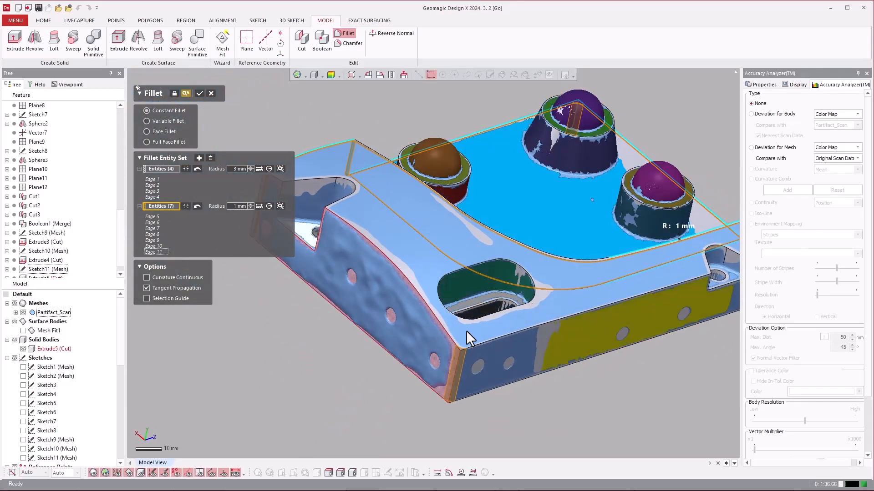
{"action": "left_click", "coordinate": [528, 326]}
{"action": "right_click_drag", "start_coordinate": [528, 326], "coordinate": [358, 270]}
{"action": "scroll", "coordinate": [398, 318], "scroll_direction": "up", "scroll_amount": 4}
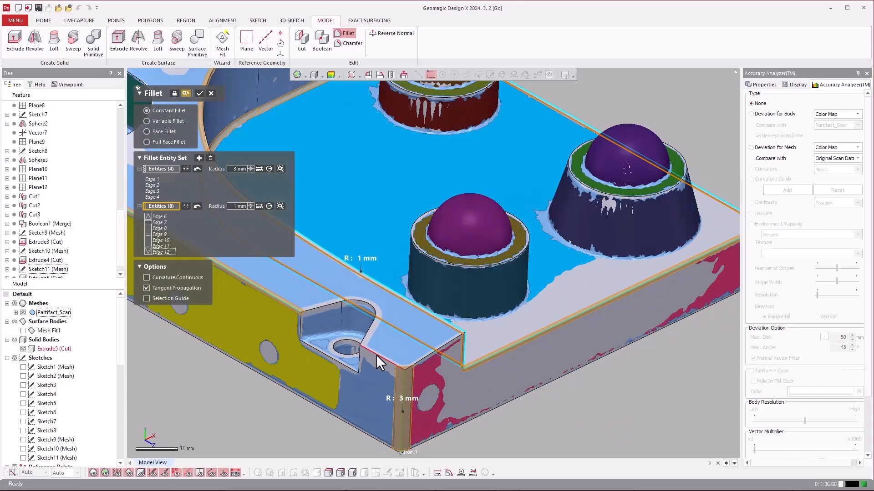
{"action": "left_click", "coordinate": [377, 356]}
Add the vertical and floor edges of the notch near Point1 and the short upper end edge beside it to the 1 mm set.
{"action": "right_click_drag", "start_coordinate": [340, 381], "coordinate": [577, 319]}
{"action": "left_click", "coordinate": [368, 291]}
{"action": "scroll", "coordinate": [605, 293], "scroll_direction": "up", "scroll_amount": 3}
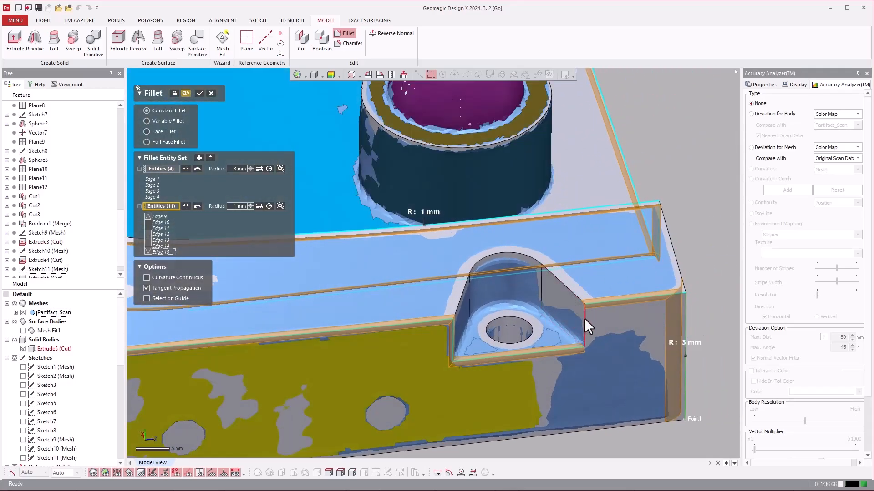
{"action": "left_click", "coordinate": [584, 318]}
{"action": "left_click", "coordinate": [559, 329]}
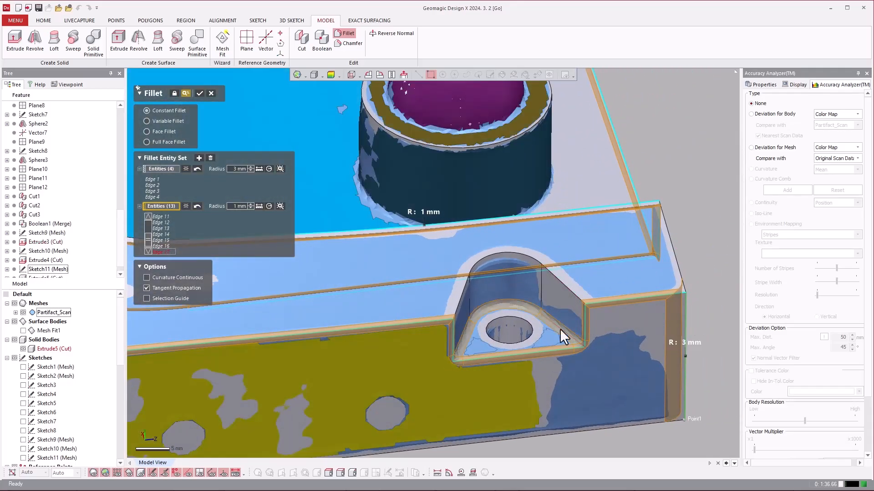
{"action": "mouse_move", "coordinate": [560, 328]}
{"action": "right_mouse_down"}
{"action": "mouse_move", "coordinate": [506, 355]}
{"action": "mouse_move", "coordinate": [476, 350]}
{"action": "mouse_move", "coordinate": [561, 367]}
{"action": "mouse_move", "coordinate": [430, 350]}
{"action": "mouse_move", "coordinate": [520, 348]}
{"action": "mouse_move", "coordinate": [399, 332]}
{"action": "mouse_move", "coordinate": [215, 330]}
{"action": "mouse_move", "coordinate": [455, 323]}
{"action": "mouse_move", "coordinate": [390, 312]}
{"action": "mouse_move", "coordinate": [634, 332]}
{"action": "mouse_move", "coordinate": [433, 360]}
{"action": "right_mouse_up"}
{"action": "left_click", "coordinate": [530, 268]}
{"action": "scroll", "coordinate": [536, 334], "scroll_direction": "down", "scroll_amount": 2}
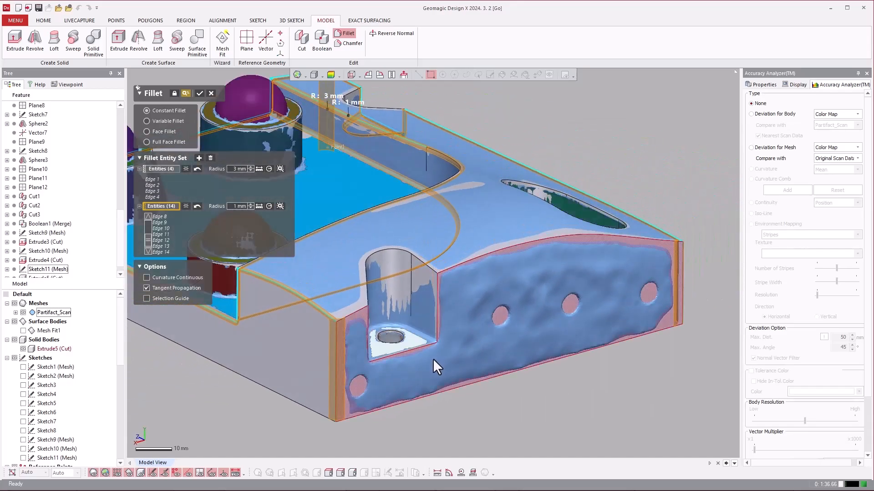
{"action": "left_click", "coordinate": [506, 250]}
{"action": "left_click", "coordinate": [523, 244]}
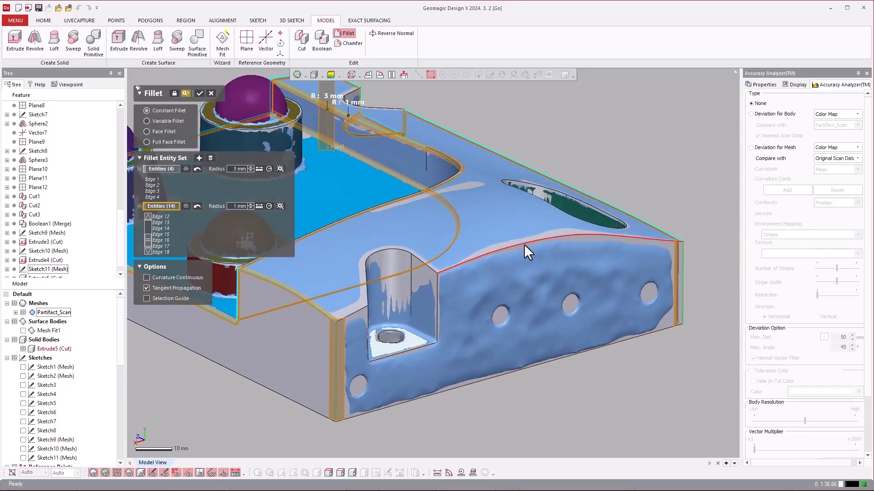
Add a third fillet set on the short upper edge beside the opposite notch, estimate its radius from the mesh, and set it to 1.5 mm.
{"action": "scroll", "coordinate": [364, 334], "scroll_direction": "up", "scroll_amount": 4}
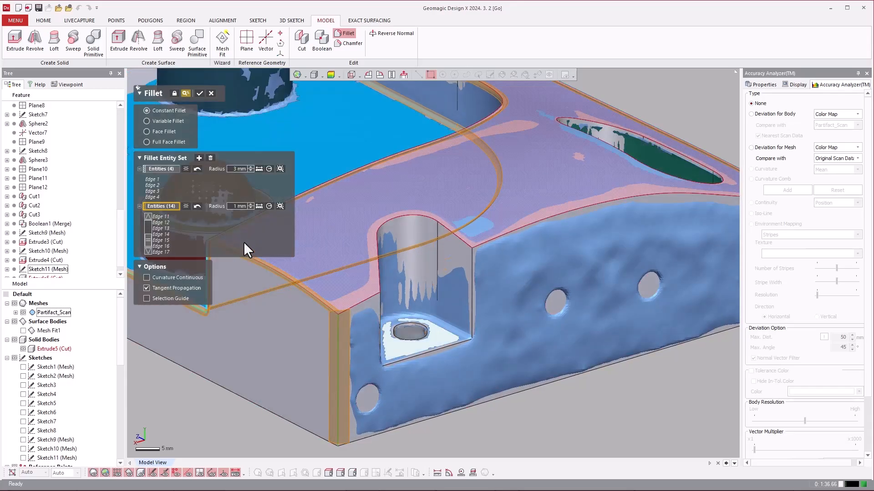
{"action": "left_click", "coordinate": [198, 158]}
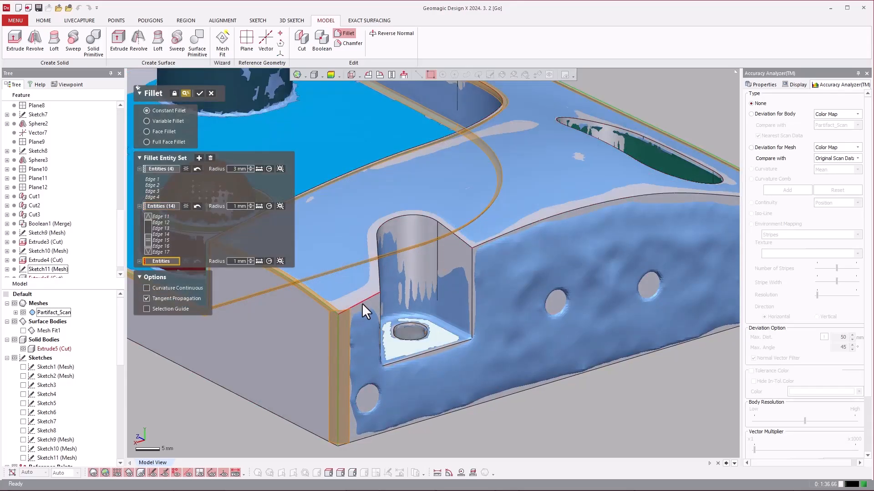
{"action": "left_click", "coordinate": [361, 303]}
{"action": "left_click", "coordinate": [279, 262]}
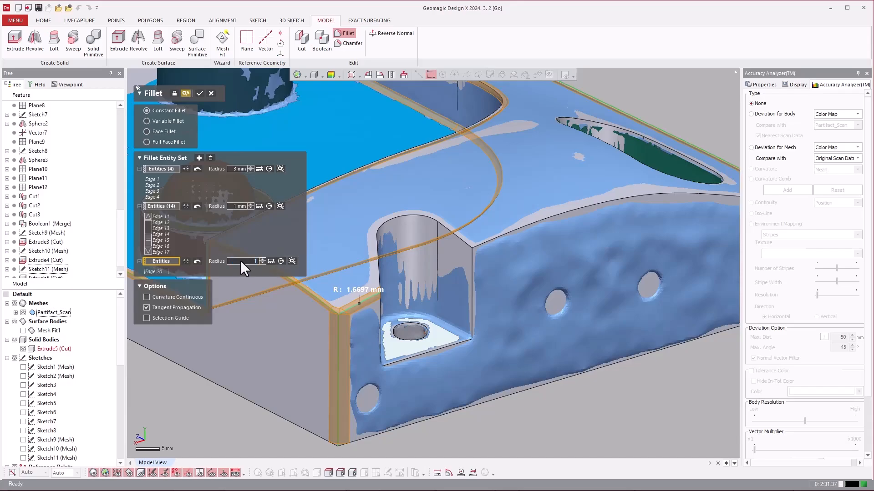
{"action": "key", "text": "Return"}
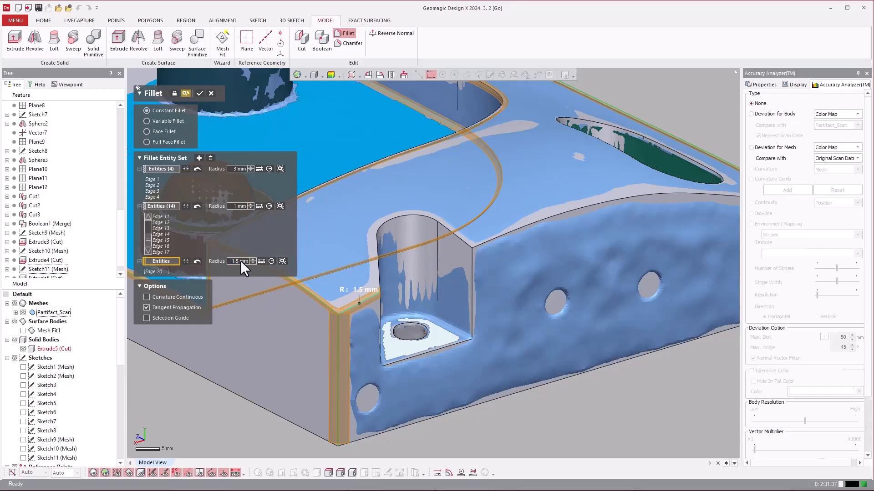
Add the long curved upper edge and the adjoining notch's upper rim to the 1.5 mm fillet set.
{"action": "left_click", "coordinate": [479, 244]}
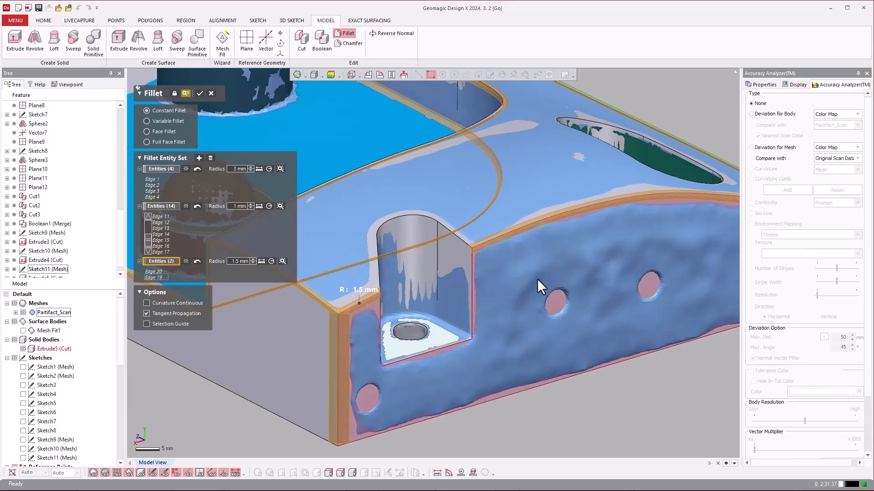
{"action": "right_click_drag", "start_coordinate": [537, 278], "coordinate": [380, 246]}
{"action": "left_click", "coordinate": [379, 246]}
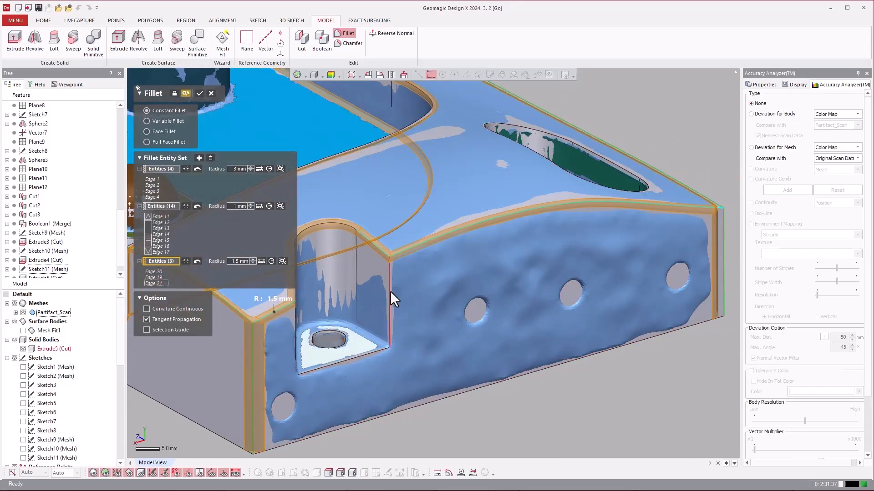
{"action": "right_click_drag", "start_coordinate": [389, 290], "coordinate": [414, 300]}
{"action": "scroll", "coordinate": [424, 377], "scroll_direction": "up", "scroll_amount": 2}
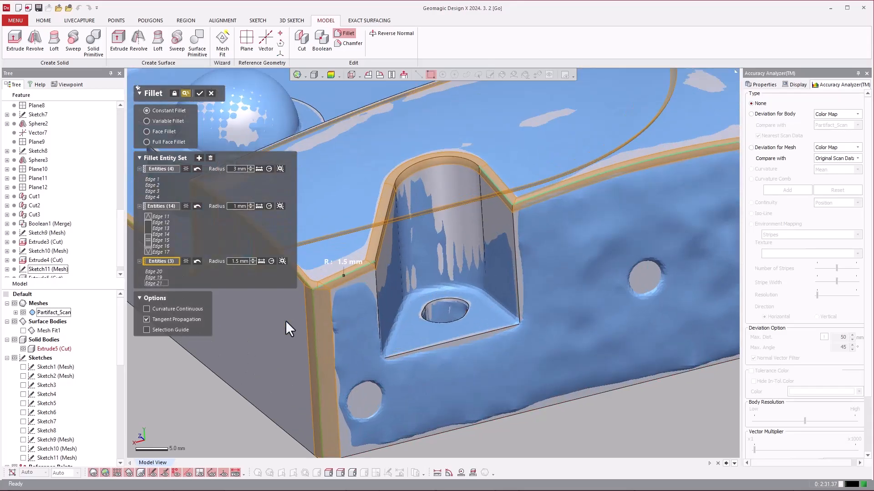
Add the same notch's lower front edge, floor edge and two vertical side edges to the 1 mm fillet set.
{"action": "left_click", "coordinate": [160, 204]}
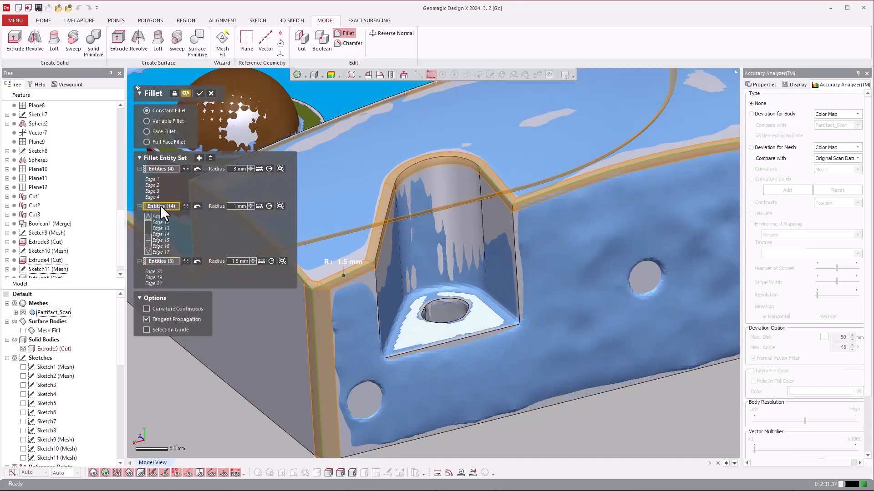
{"action": "left_click", "coordinate": [408, 354]}
{"action": "left_click", "coordinate": [378, 326]}
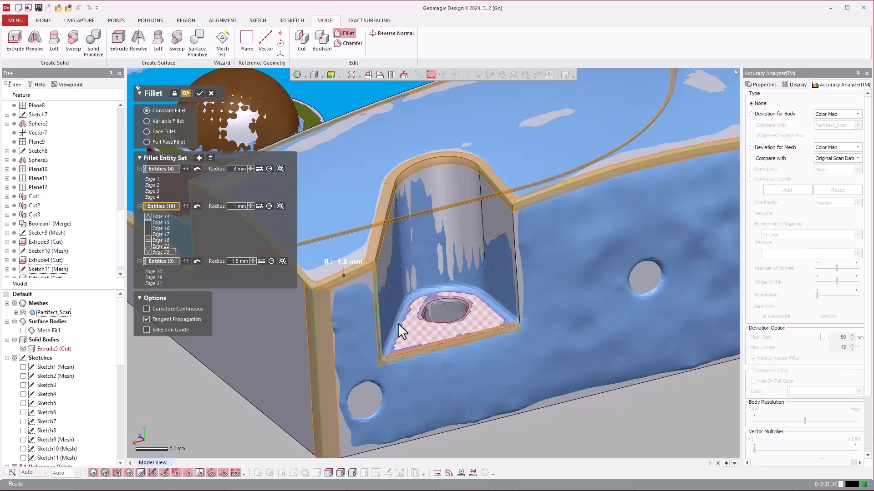
{"action": "left_click", "coordinate": [397, 321]}
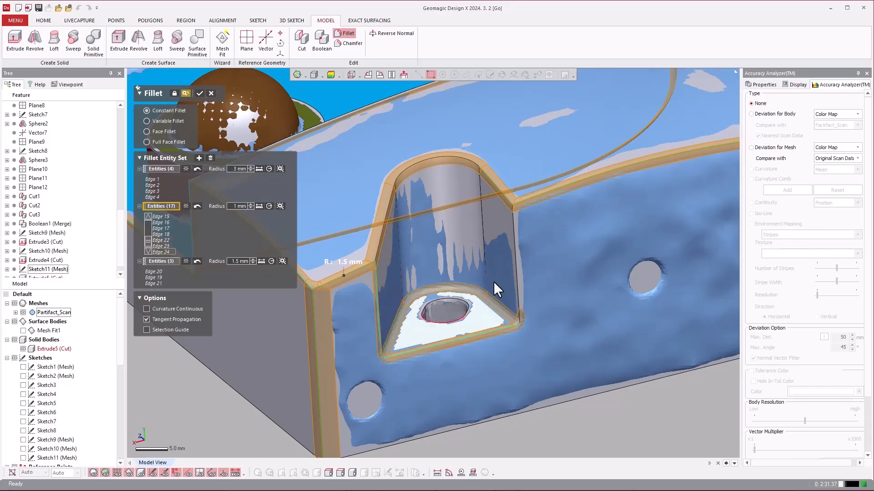
{"action": "left_click", "coordinate": [513, 261]}
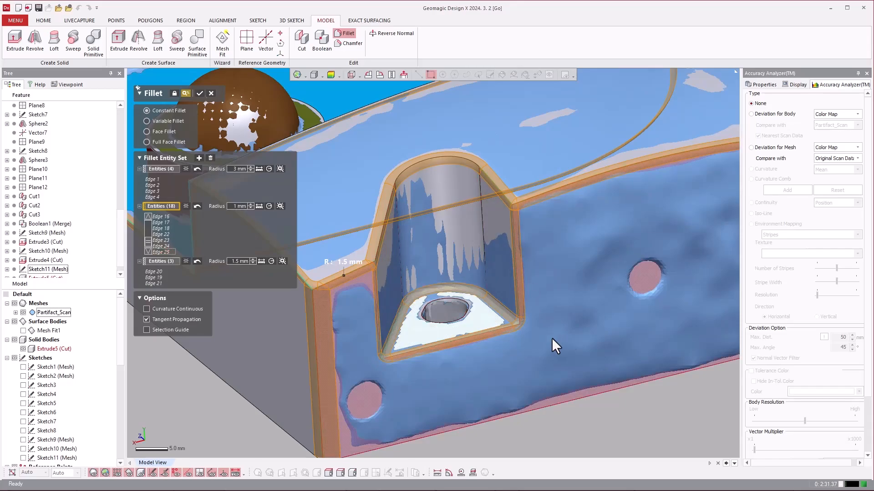
Add the stepped slot's upper rim, inner opening rim and ledge edge to the 1 mm fillet set.
{"action": "right_click_drag", "start_coordinate": [552, 338], "coordinate": [409, 381]}
{"action": "scroll", "coordinate": [531, 329], "scroll_direction": "down", "scroll_amount": 3}
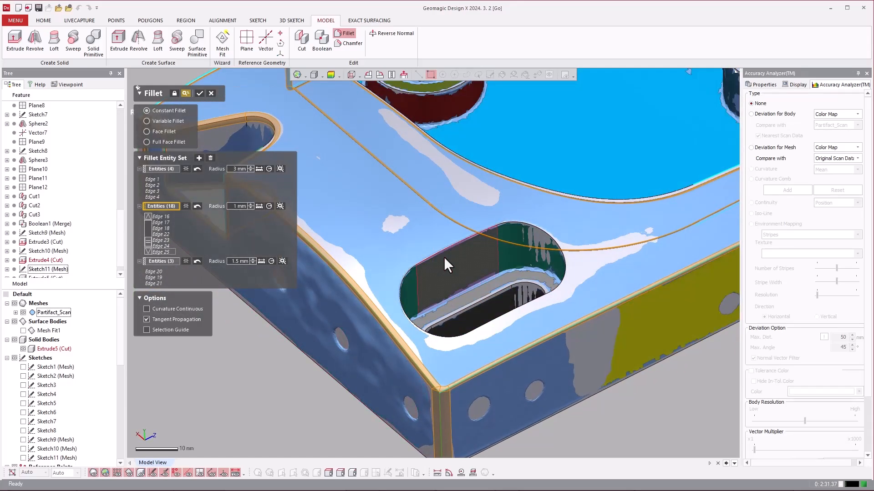
{"action": "left_click", "coordinate": [483, 315]}
{"action": "left_click", "coordinate": [481, 299]}
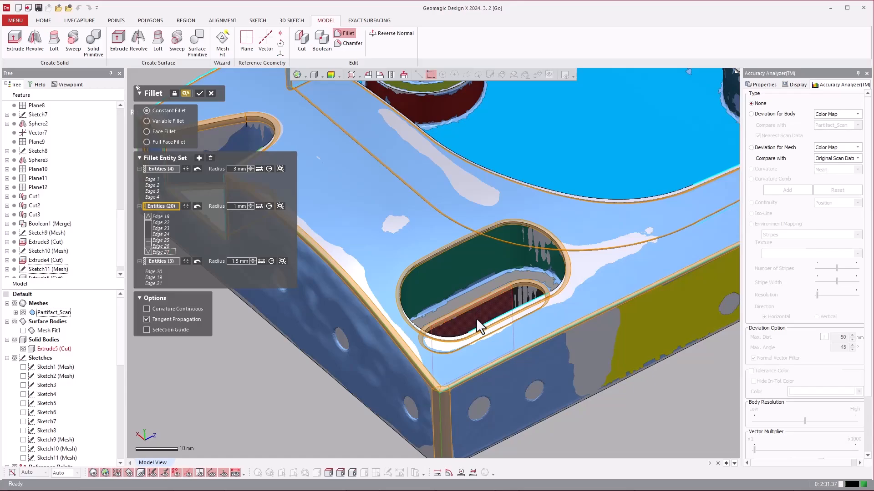
{"action": "right_click_drag", "start_coordinate": [476, 318], "coordinate": [512, 317]}
{"action": "left_click", "coordinate": [475, 277]}
Add the upper rim of the notch near Point1 to the 1.5 mm fillet set and apply all three fillet sets.
{"action": "right_click_drag", "start_coordinate": [485, 352], "coordinate": [397, 368]}
{"action": "scroll", "coordinate": [397, 368], "scroll_direction": "up", "scroll_amount": 3}
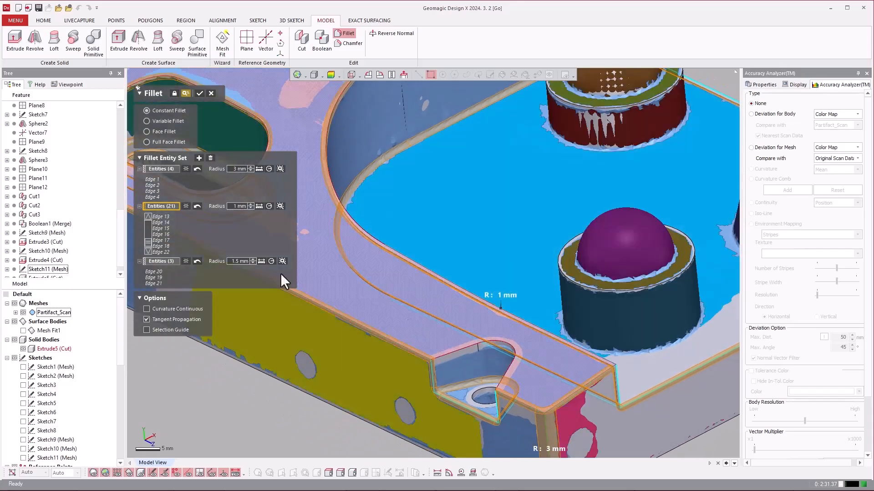
{"action": "left_click", "coordinate": [168, 261]}
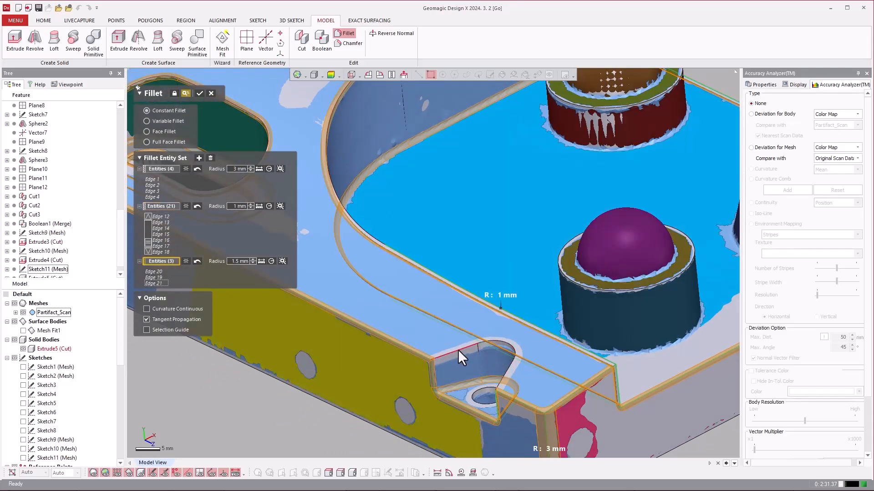
{"action": "left_click", "coordinate": [458, 350]}
{"action": "right_click_drag", "start_coordinate": [455, 364], "coordinate": [562, 342]}
{"action": "left_click", "coordinate": [199, 93]}
Highlight the new constant fillet feature and inspect its rounded edges on the whole part.
{"action": "scroll", "coordinate": [427, 305], "scroll_direction": "down", "scroll_amount": 2}
{"action": "scroll", "coordinate": [557, 341], "scroll_direction": "down", "scroll_amount": 2}
{"action": "scroll", "coordinate": [57, 266], "scroll_direction": "down", "scroll_amount": 1}
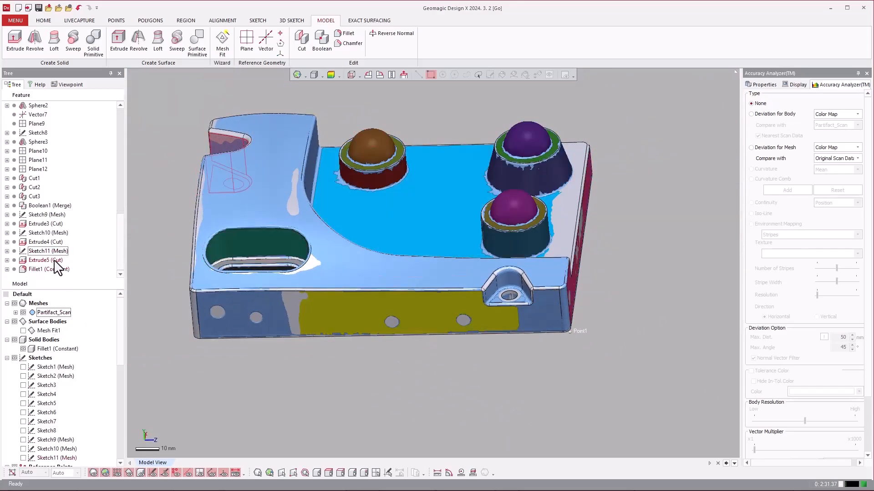
{"action": "right_click", "coordinate": [53, 268]}
{"action": "left_click", "coordinate": [341, 362]}
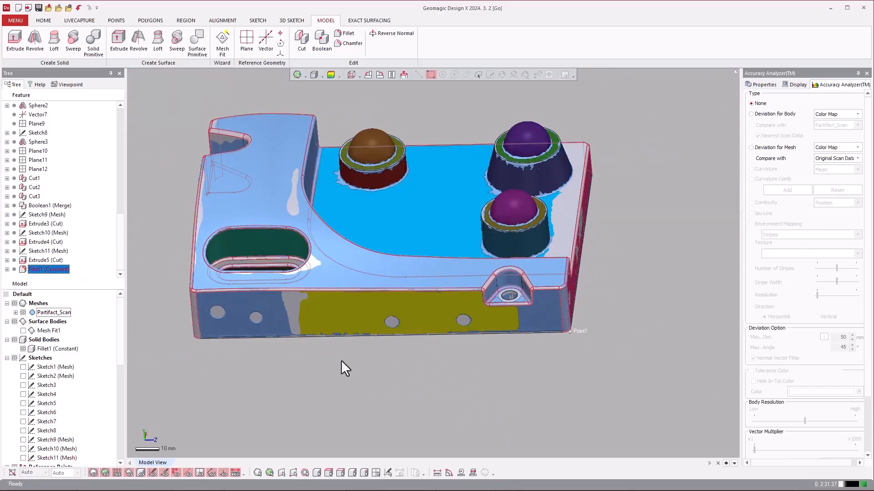
Chamfer the hole edge in the notch near Point1 at 45°, estimating the distance from the mesh as 1 mm.
{"action": "scroll", "coordinate": [495, 310], "scroll_direction": "up", "scroll_amount": 3}
{"action": "right_click_drag", "start_coordinate": [591, 317], "coordinate": [530, 353]}
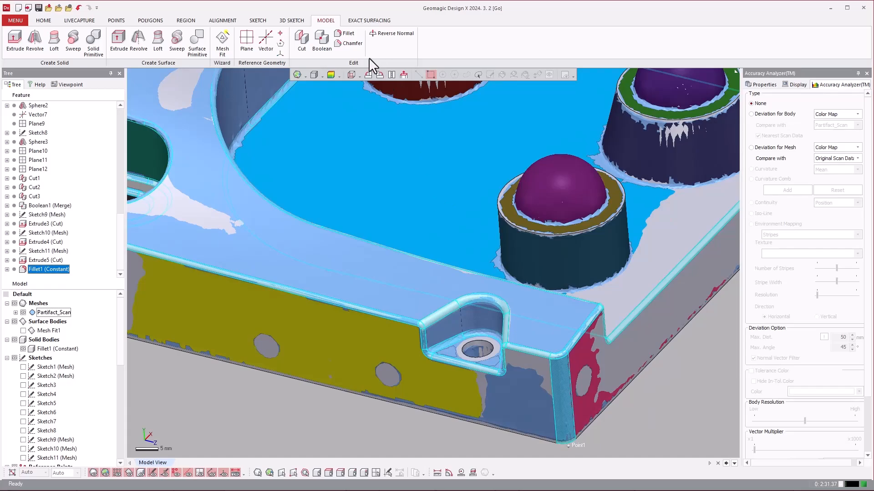
{"action": "left_click", "coordinate": [349, 43]}
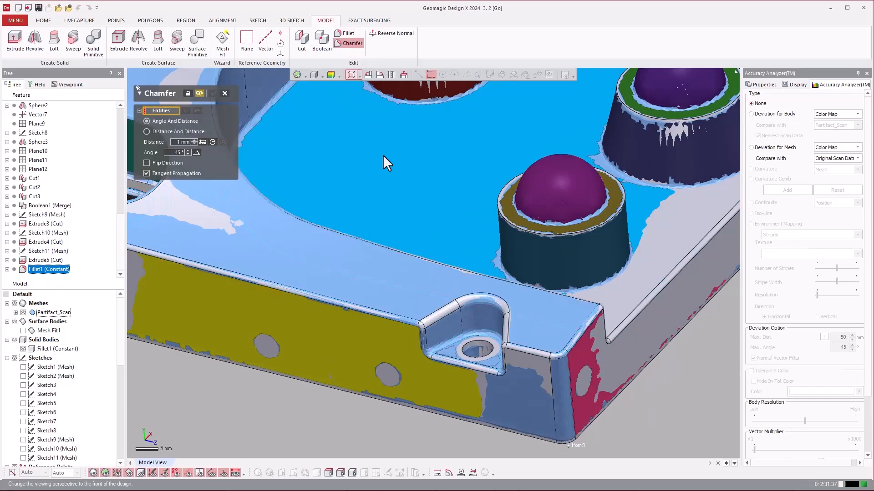
{"action": "left_click", "coordinate": [476, 348]}
{"action": "scroll", "coordinate": [491, 368], "scroll_direction": "up", "scroll_amount": 2}
{"action": "right_click_drag", "start_coordinate": [487, 377], "coordinate": [247, 175]}
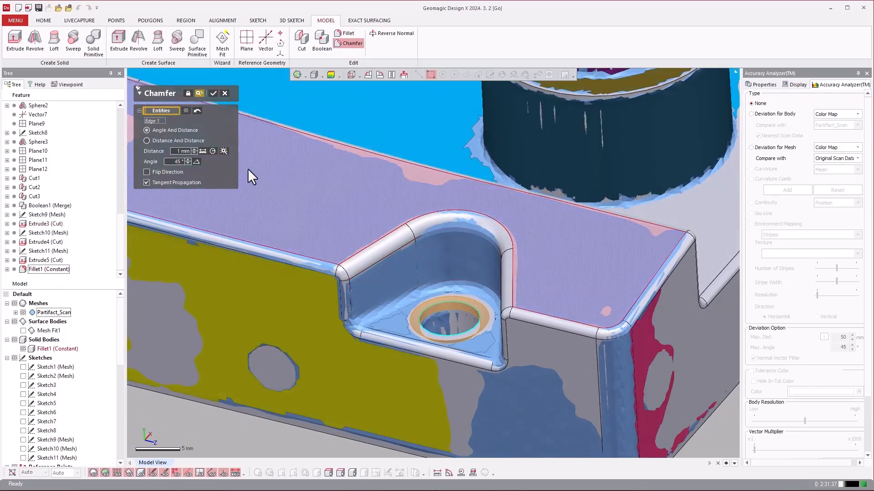
{"action": "left_click", "coordinate": [223, 151]}
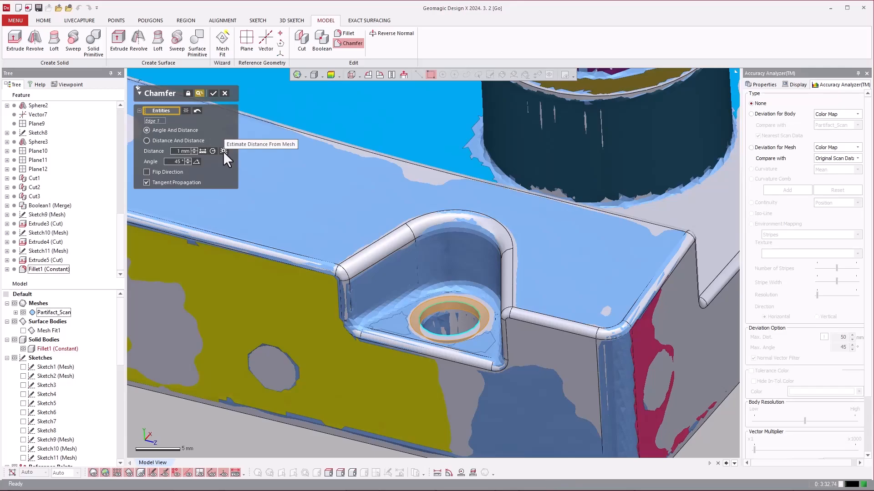
{"action": "left_click", "coordinate": [223, 151]}
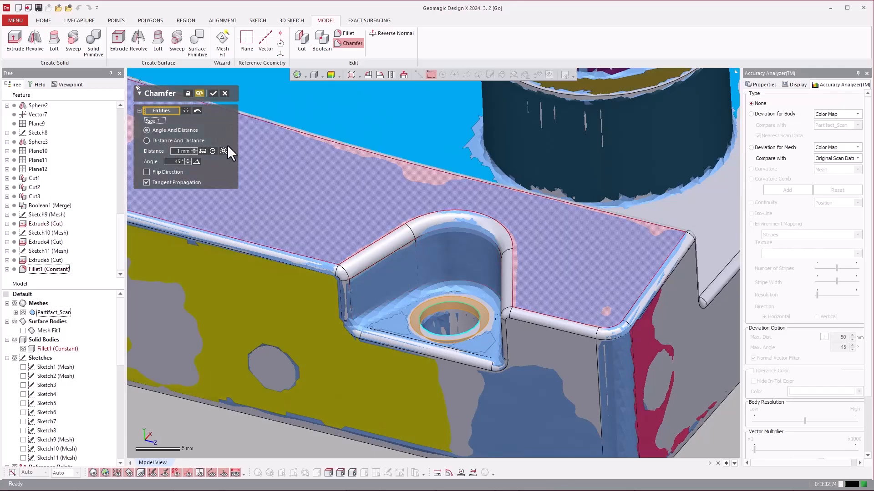
{"action": "left_click", "coordinate": [213, 93]}
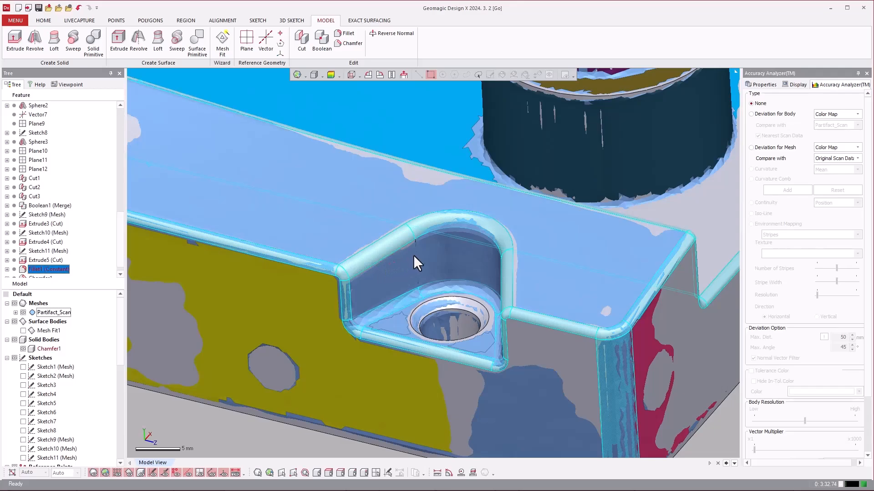
Hide the Partifact_Scan mesh so only the solid body is shown, and clear the current feature selection.
{"action": "scroll", "coordinate": [413, 255], "scroll_direction": "down", "scroll_amount": 5}
{"action": "right_click_drag", "start_coordinate": [556, 328], "coordinate": [386, 219]}
{"action": "scroll", "coordinate": [316, 308], "scroll_direction": "down", "scroll_amount": 1}
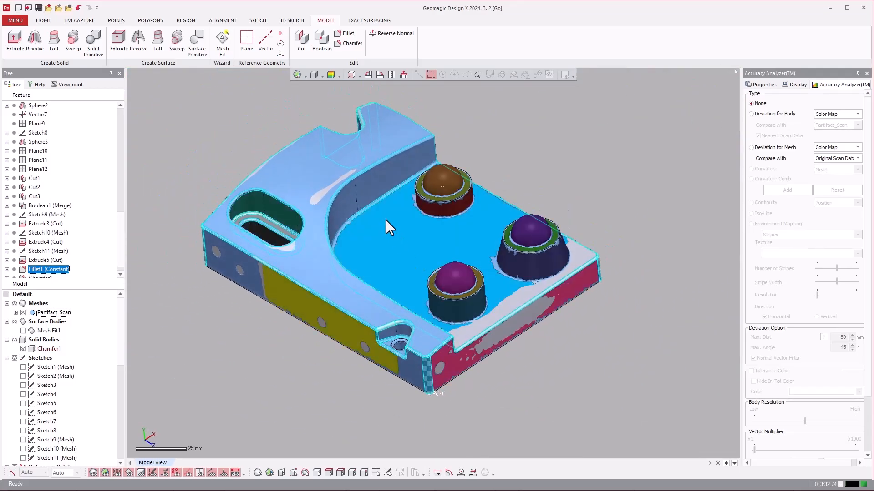
{"action": "left_click", "coordinate": [23, 313]}
{"action": "left_click", "coordinate": [227, 350]}
{"action": "right_click_drag", "start_coordinate": [297, 311], "coordinate": [628, 199]}
Inspect the solid's deviation from the scan with the Deviation for Body color map, and turn the analysis off.
{"action": "left_click", "coordinate": [768, 116]}
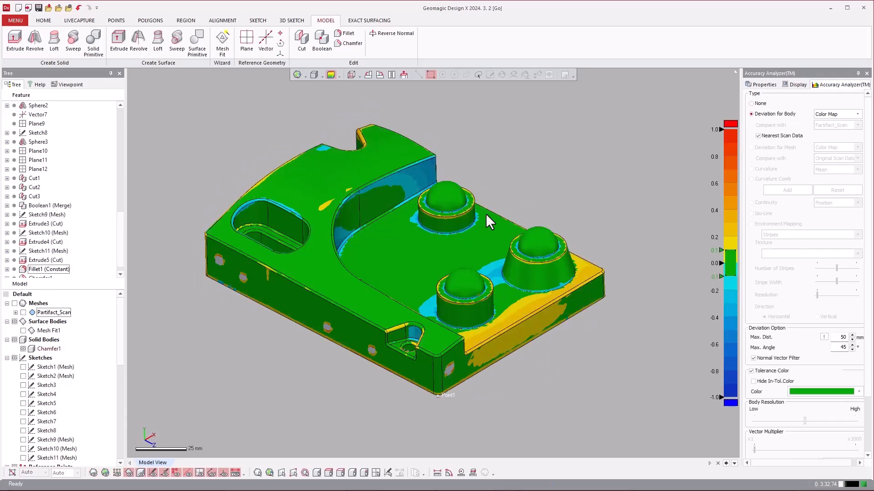
{"action": "right_click_drag", "start_coordinate": [615, 373], "coordinate": [520, 233]}
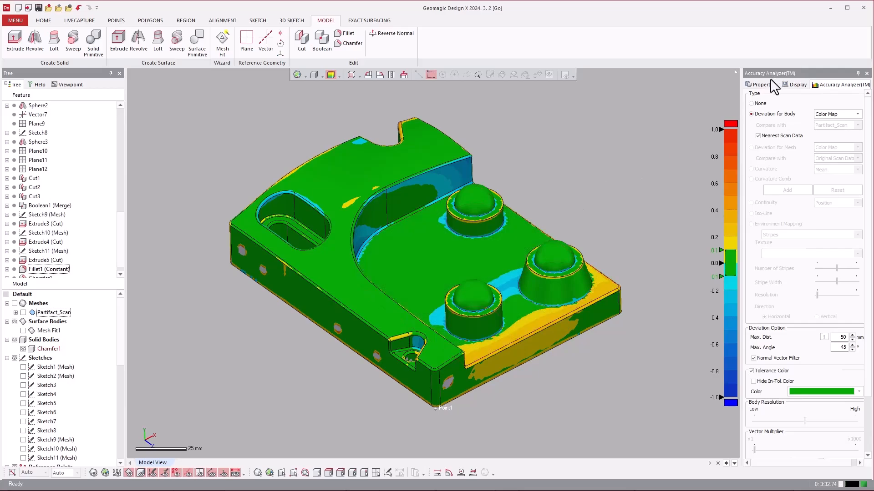
{"action": "left_click", "coordinate": [751, 103]}
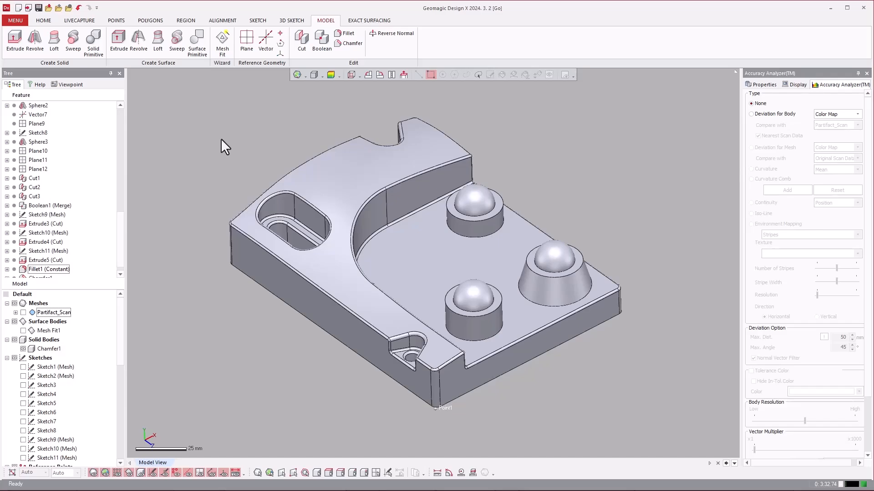
Launch a LiveTransfer of the model to SOLIDWORKS, starting from the first feature.
{"action": "left_click", "coordinate": [11, 19]}
{"action": "mouse_move", "coordinate": [23, 33]}
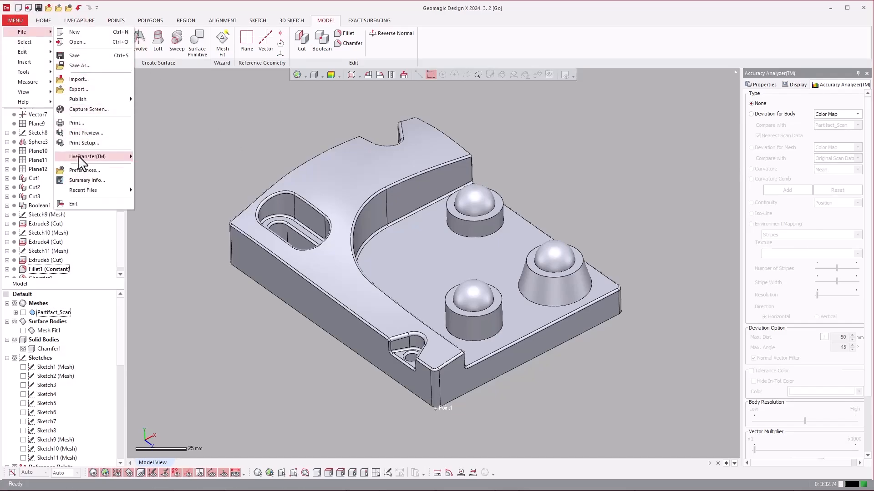
{"action": "mouse_move", "coordinate": [79, 156]}
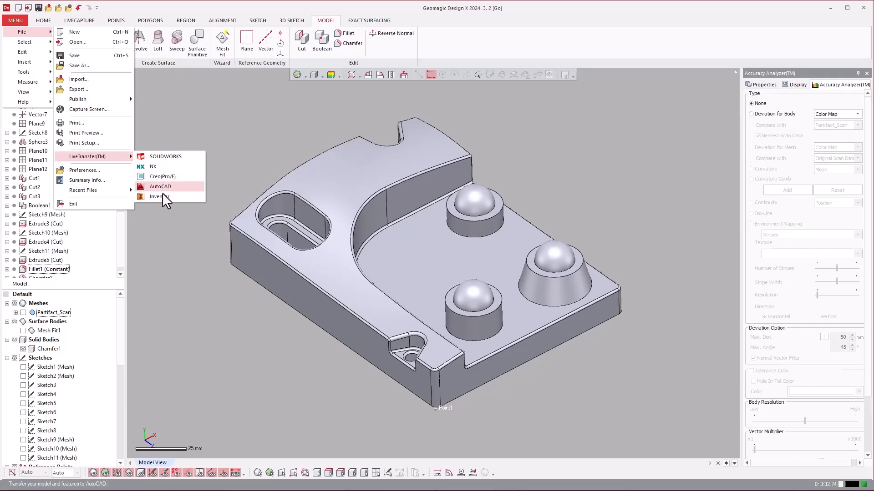
{"action": "left_click", "coordinate": [165, 159]}
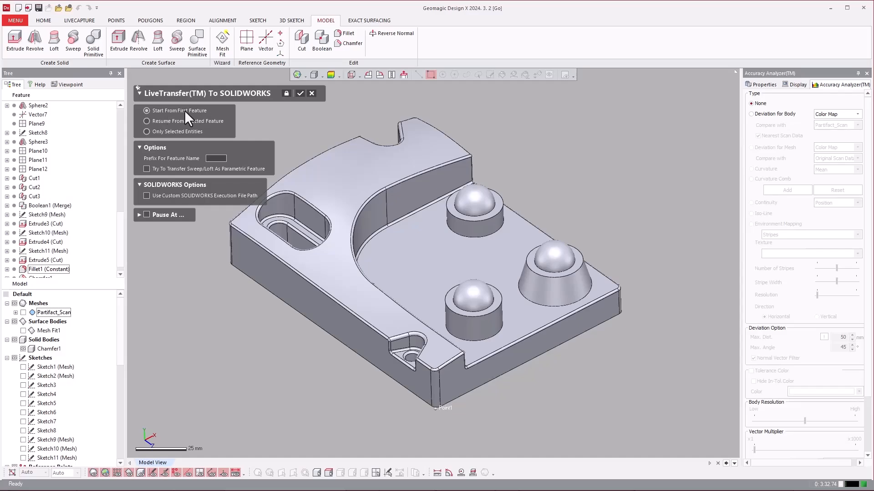
{"action": "left_click", "coordinate": [300, 92]}
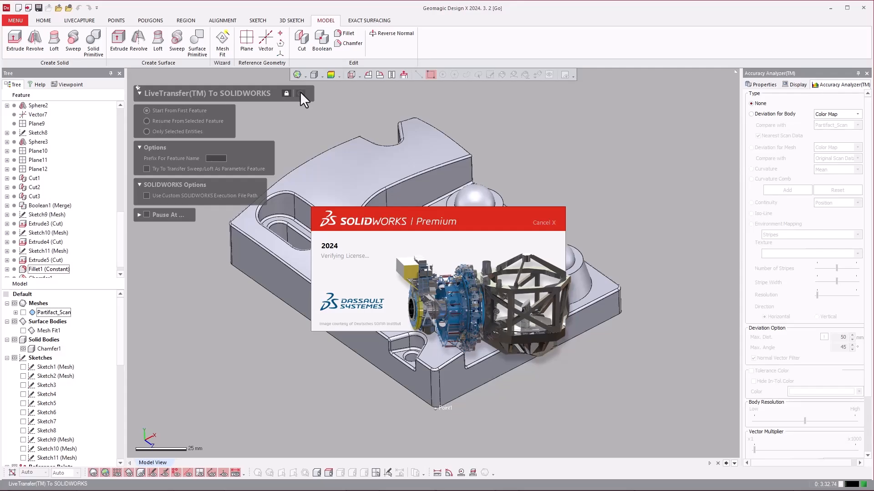